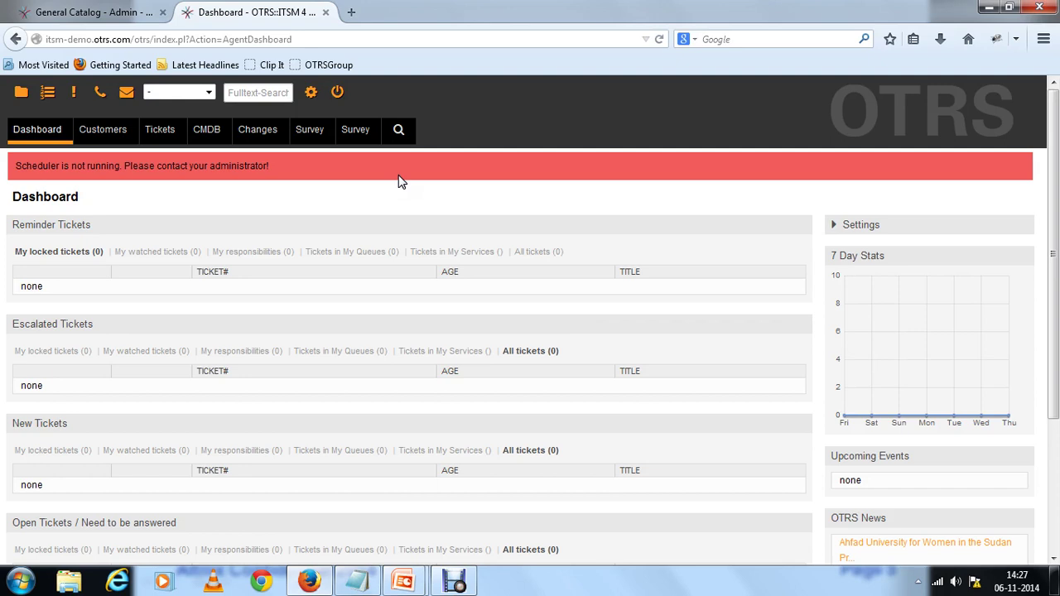
View the CMDB overview and start a new config item of the class Computer
{"action": "left_click", "coordinate": [206, 135]}
{"action": "left_click", "coordinate": [205, 152]}
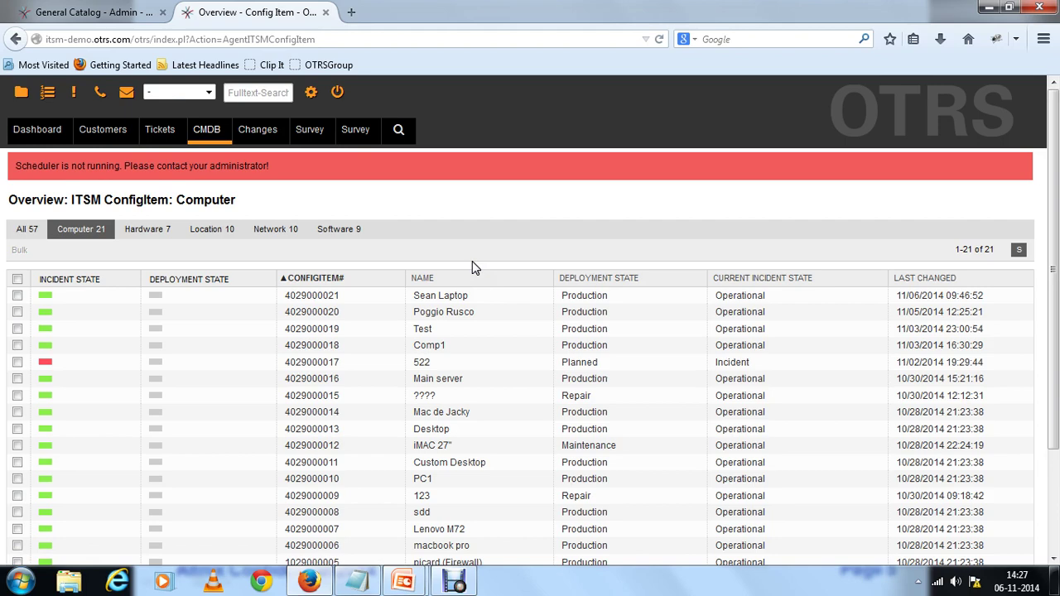
{"action": "mouse_move", "coordinate": [217, 140]}
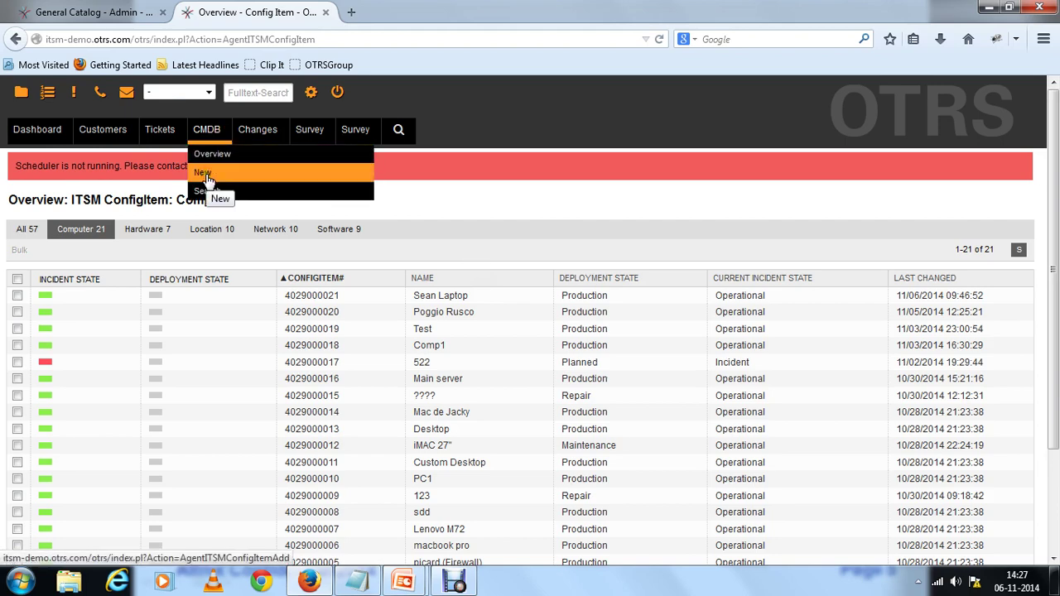
{"action": "left_click", "coordinate": [205, 174]}
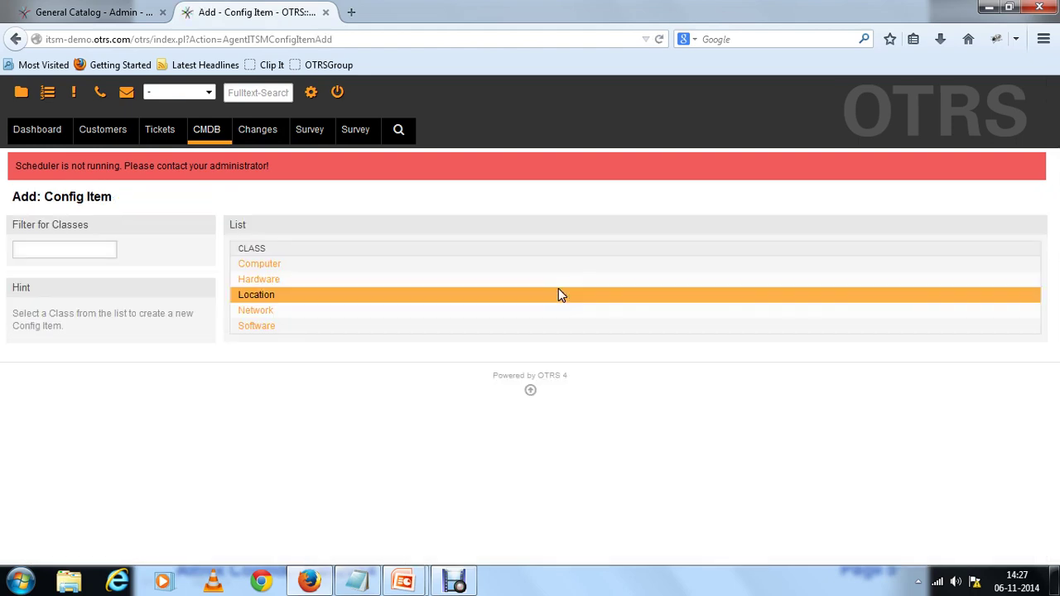
{"action": "left_click", "coordinate": [269, 265]}
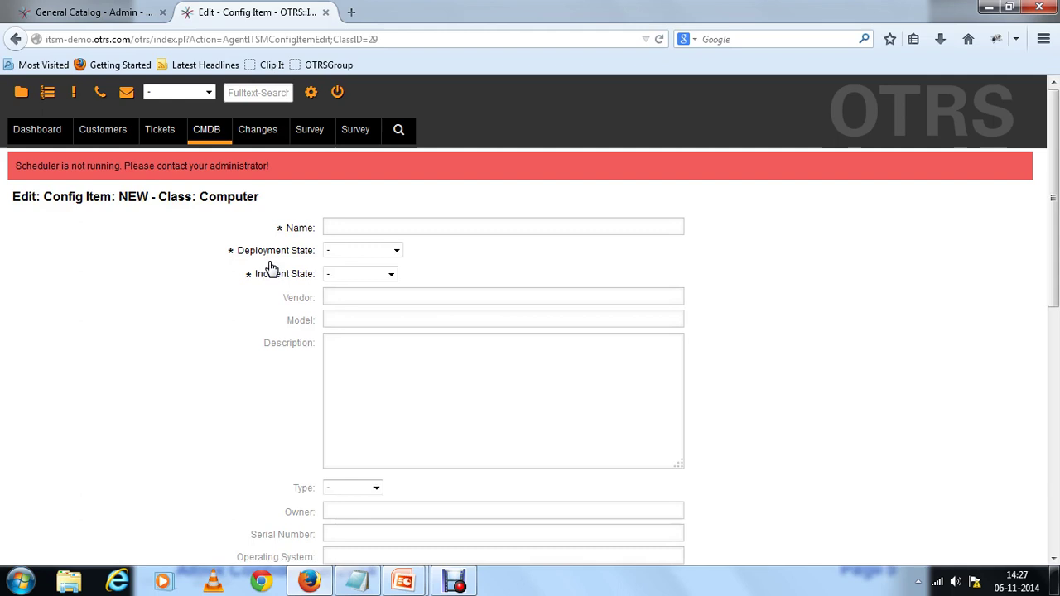
Name the config item My laptop and set its deployment state to Production and incident state to Operational
{"action": "left_click", "coordinate": [384, 227]}
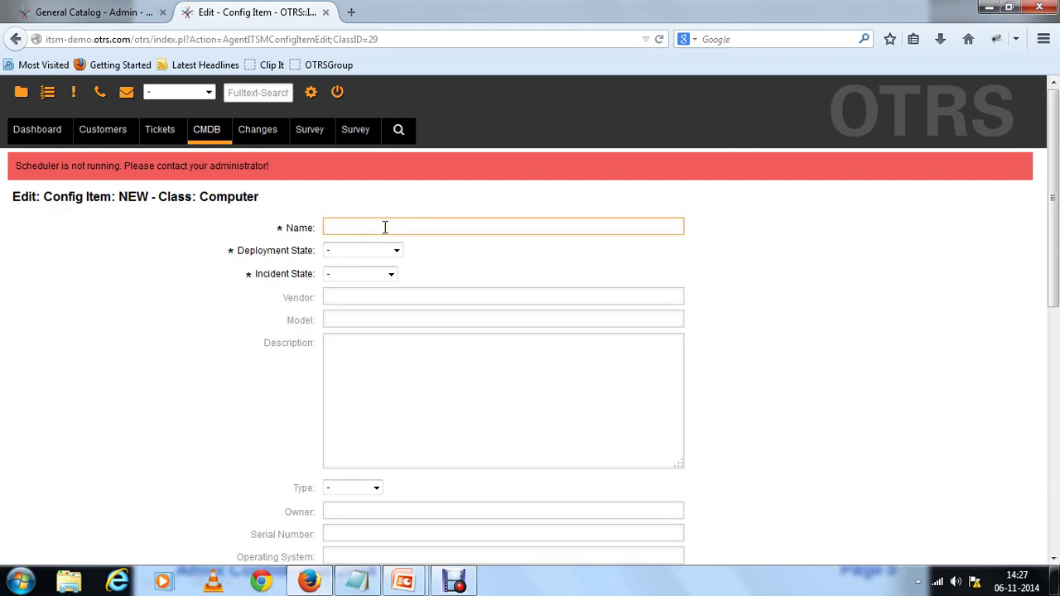
{"action": "type", "text": "My laptop"}
{"action": "left_click", "coordinate": [360, 252]}
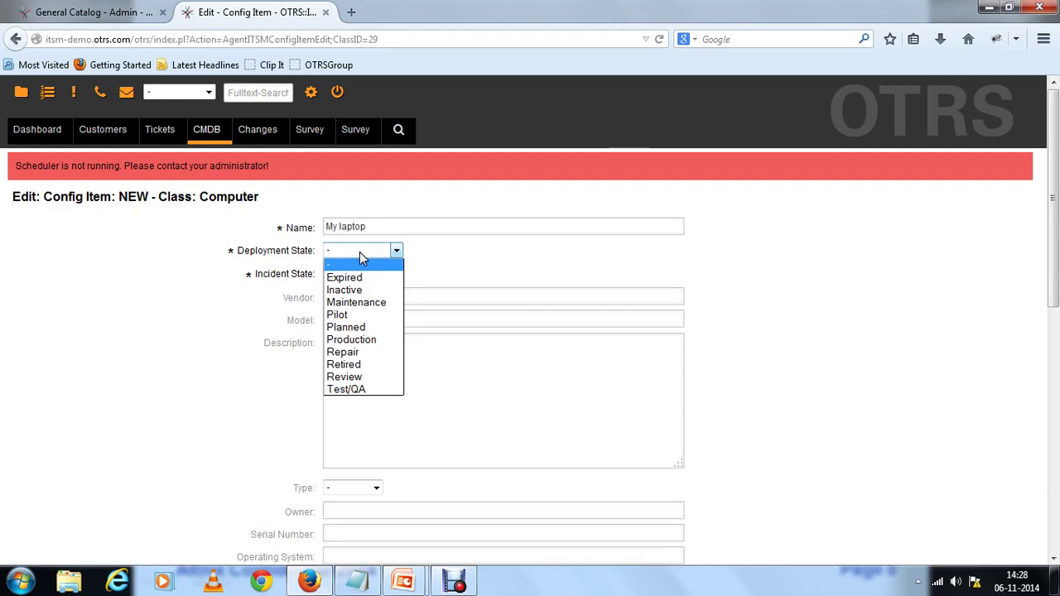
{"action": "left_click", "coordinate": [348, 338]}
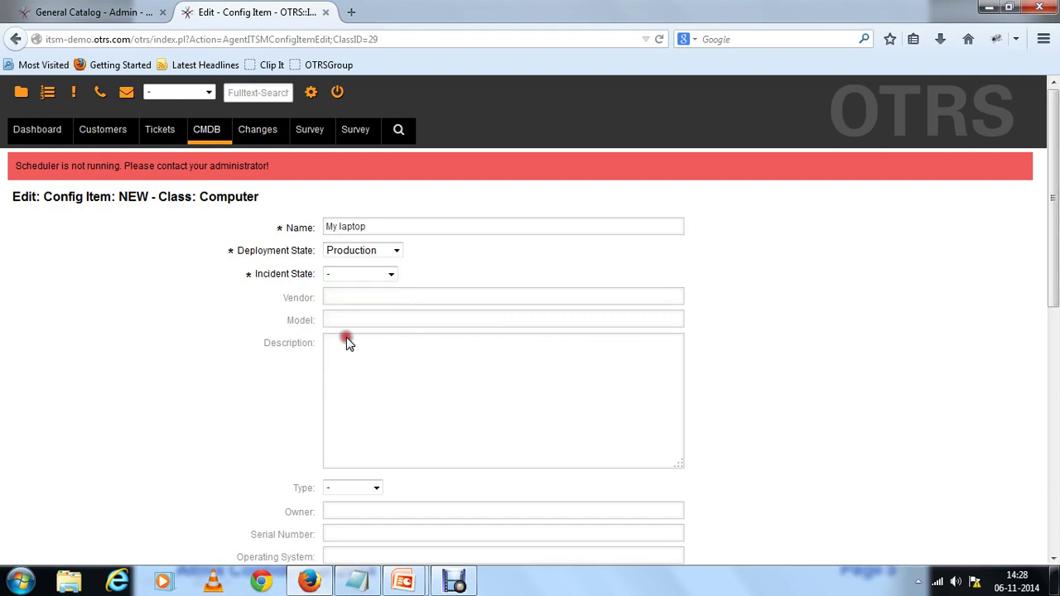
{"action": "left_click", "coordinate": [358, 278]}
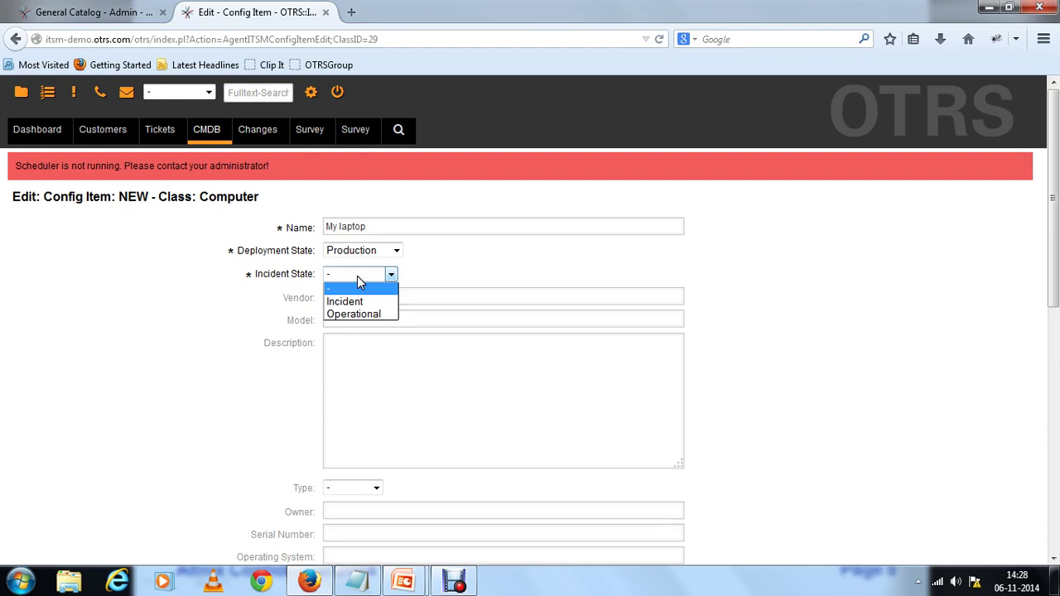
{"action": "left_click", "coordinate": [347, 312]}
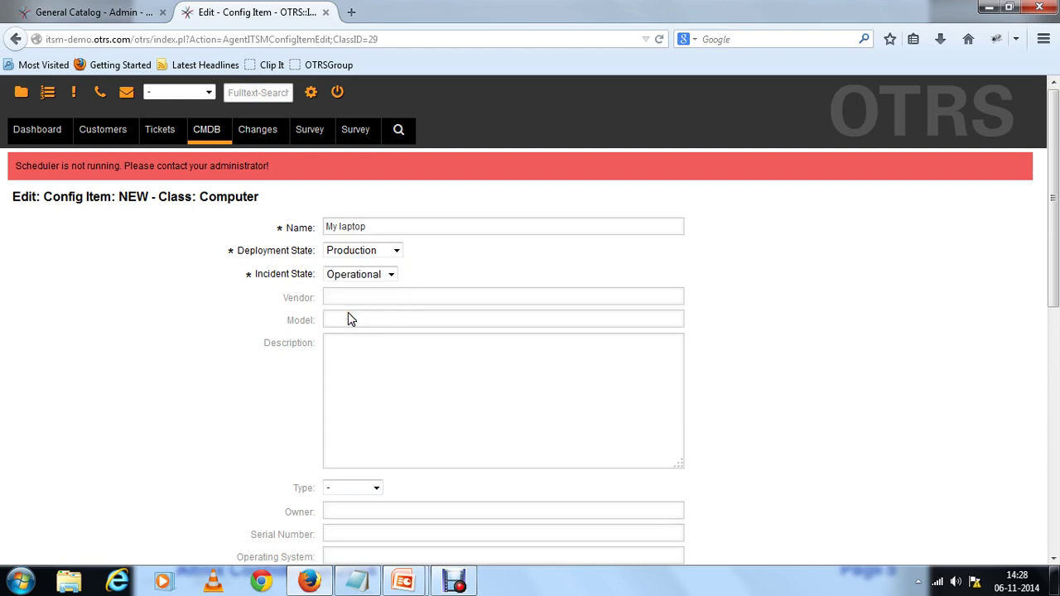
Enter Acer as the computer's vendor and 5738Z as its model
{"action": "left_click", "coordinate": [351, 300]}
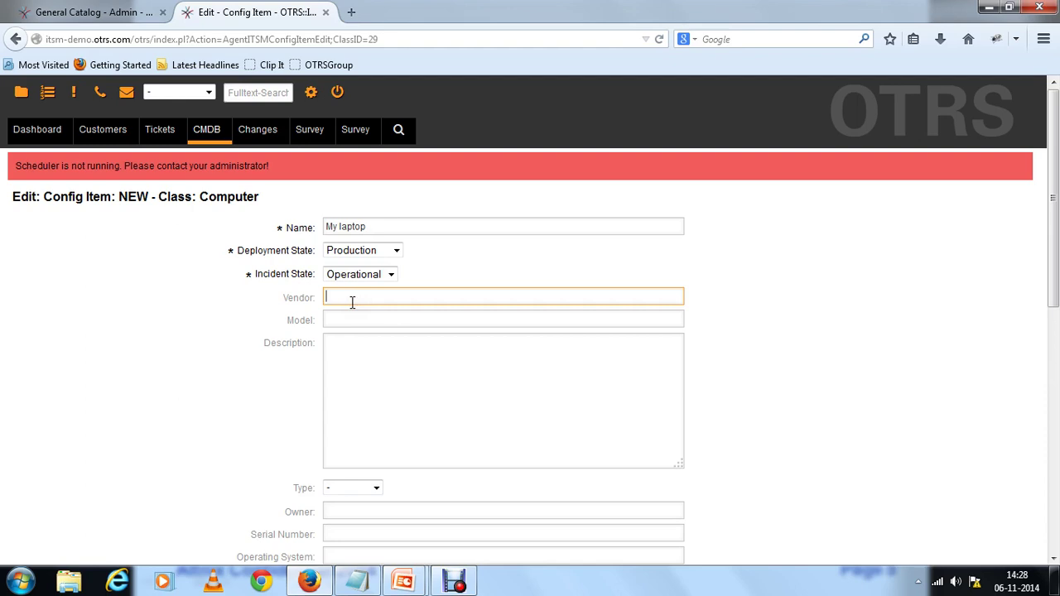
{"action": "type", "text": "Acer"}
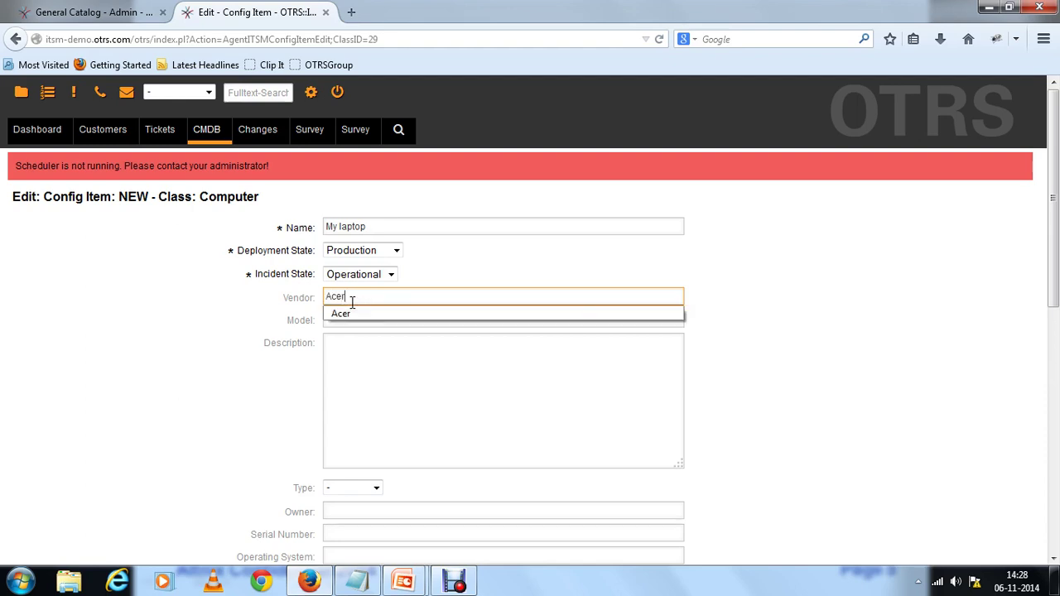
{"action": "key", "text": "Tab"}
{"action": "type", "text": "5"}
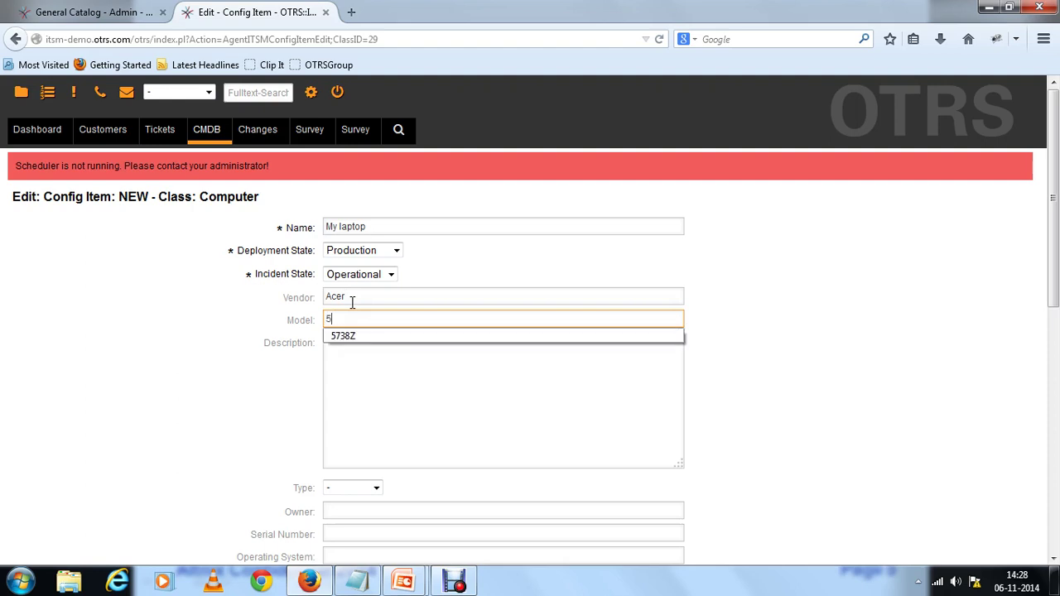
{"action": "type", "text": "7"}
{"action": "key", "text": "Down"}
{"action": "key", "text": "Tab"}
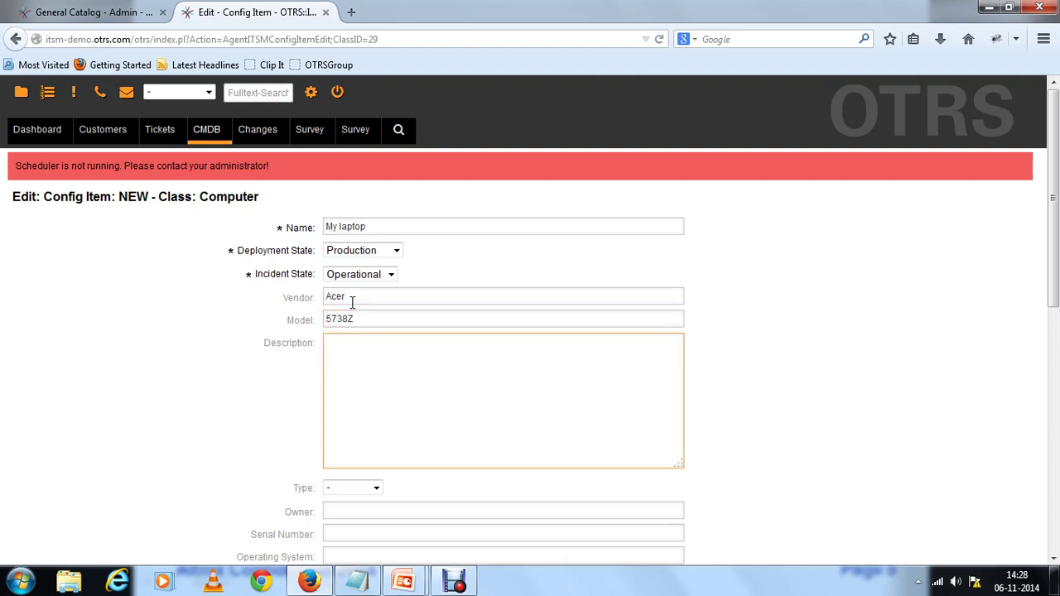
Enter the description "My laptop" and set the computer type to Laptop
{"action": "type", "text": "My a"}
{"action": "type", "text": "laptop"}
{"action": "key", "text": "Tab"}
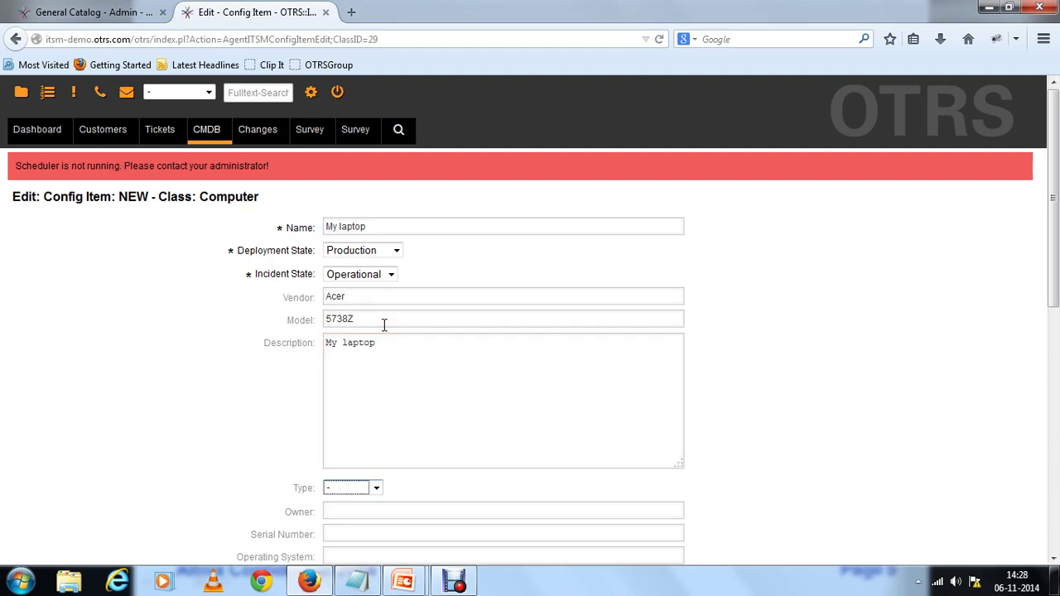
{"action": "left_click", "coordinate": [376, 489]}
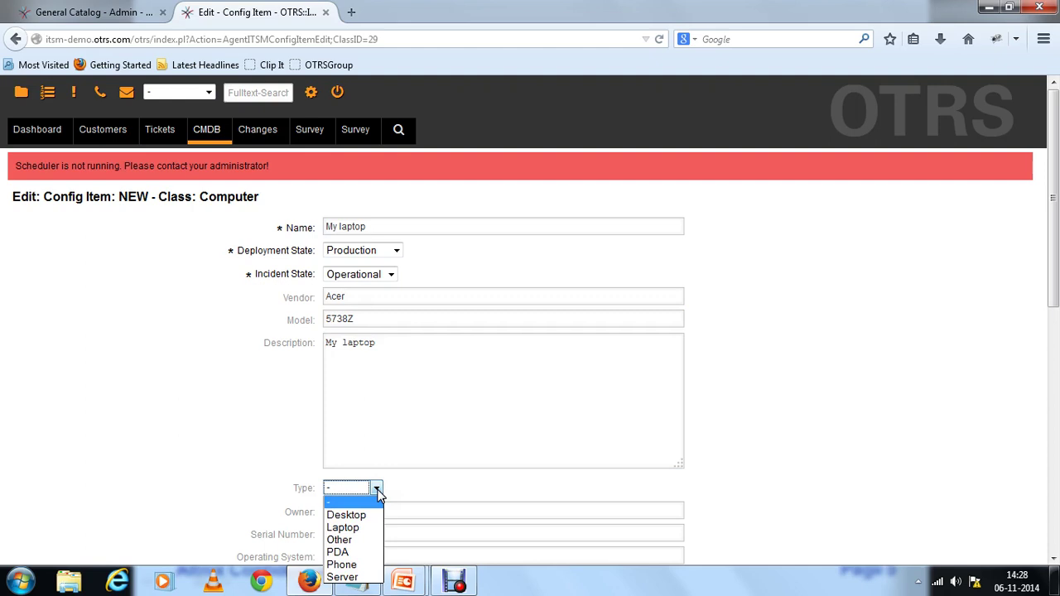
{"action": "left_click", "coordinate": [350, 527]}
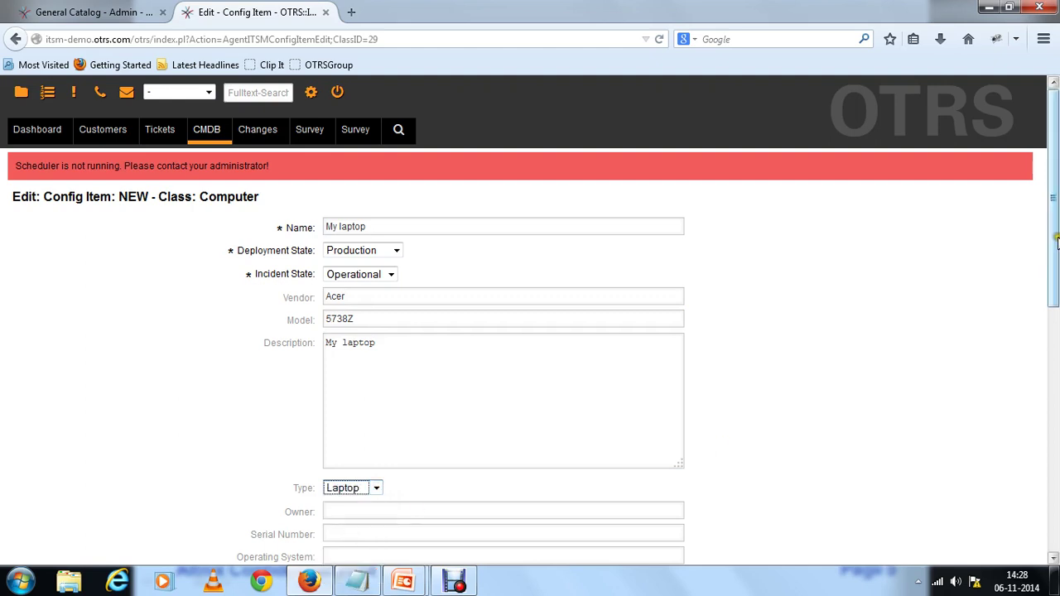
Assign the first suggested customer matching the owner's first name as owner and enter the serial number 12345678
{"action": "left_click_drag", "start_coordinate": [1055, 244], "coordinate": [1056, 387]}
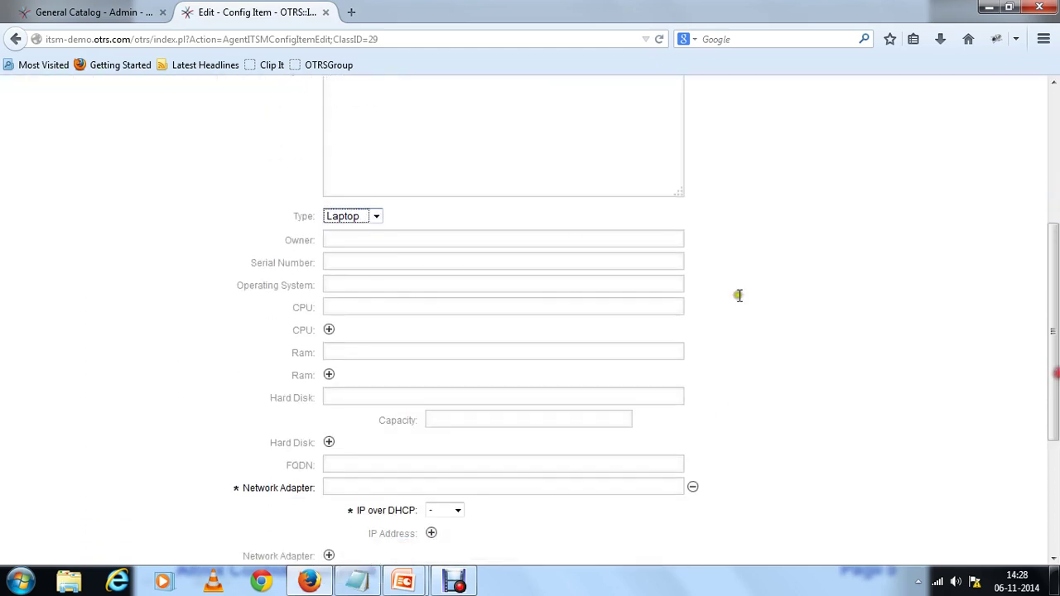
{"action": "left_click", "coordinate": [552, 240]}
{"action": "type", "text": "sean"}
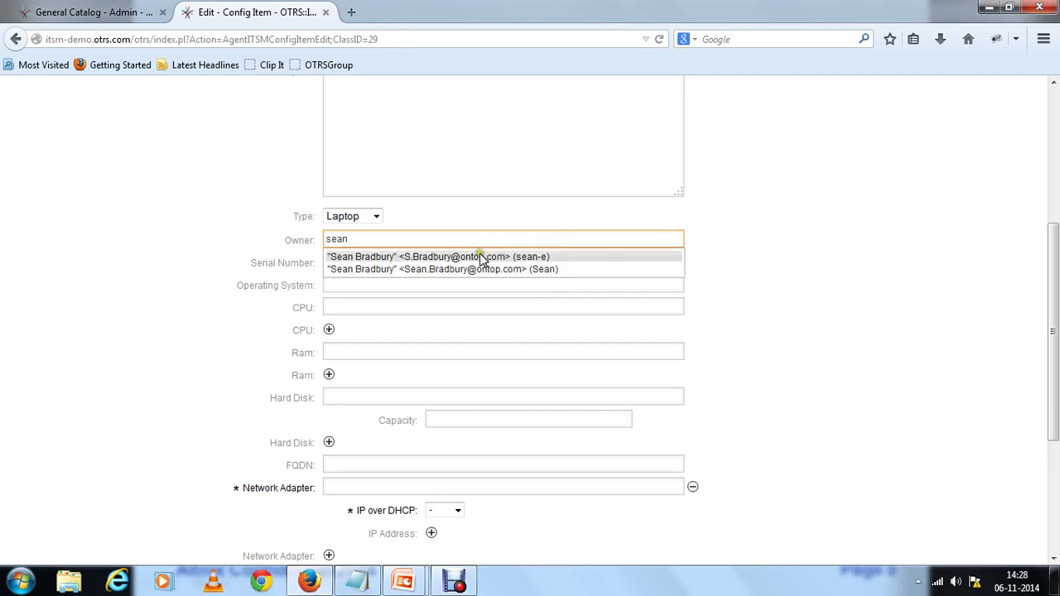
{"action": "left_click", "coordinate": [479, 256]}
{"action": "left_click", "coordinate": [446, 262]}
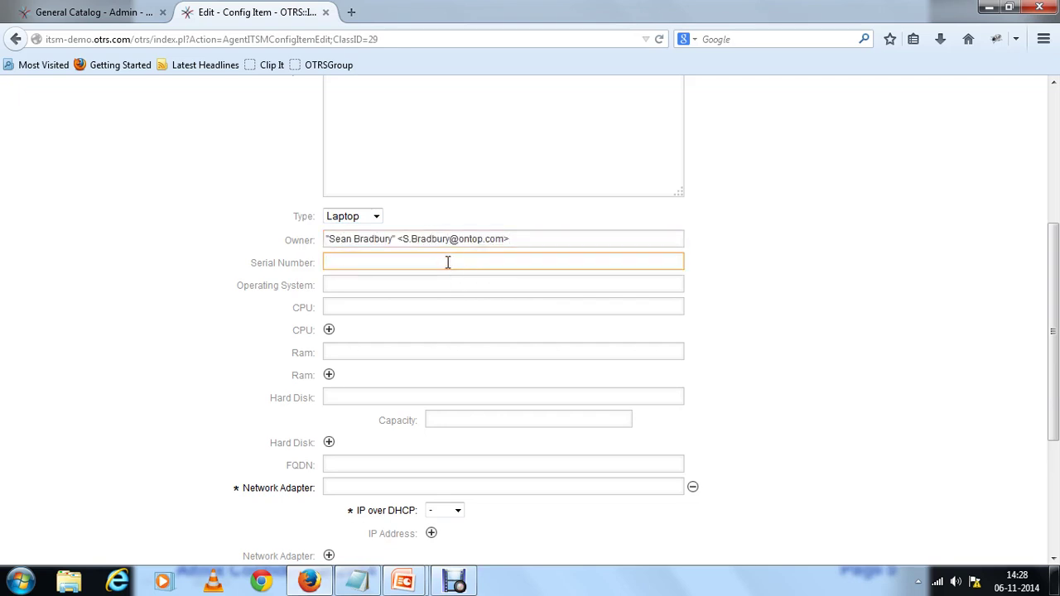
{"action": "type", "text": "123456"}
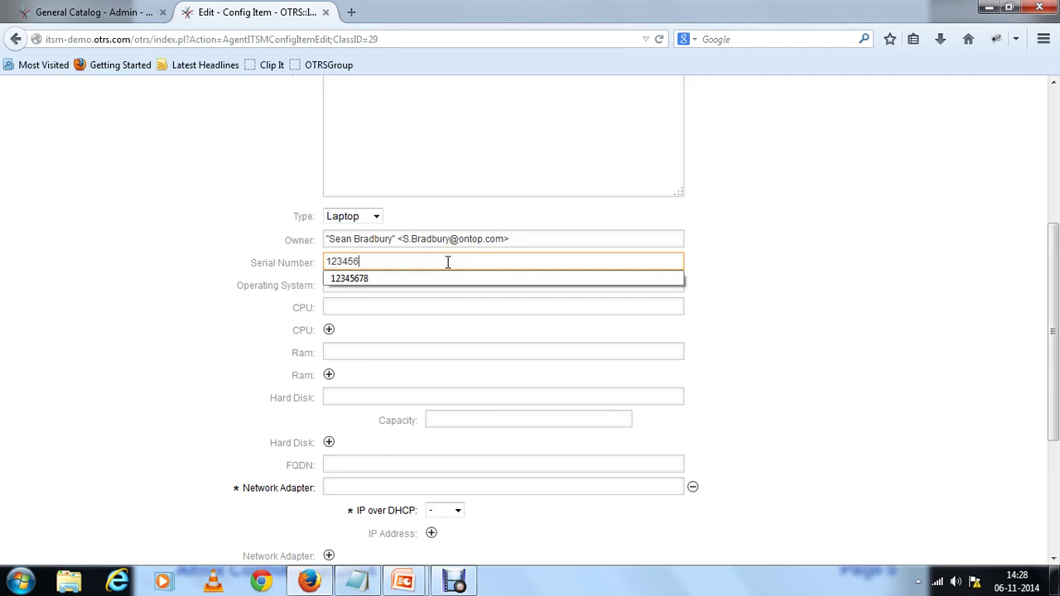
{"action": "left_click", "coordinate": [406, 279]}
Set the operating system to Windows 7 and the CPU to T4300
{"action": "left_click", "coordinate": [393, 284]}
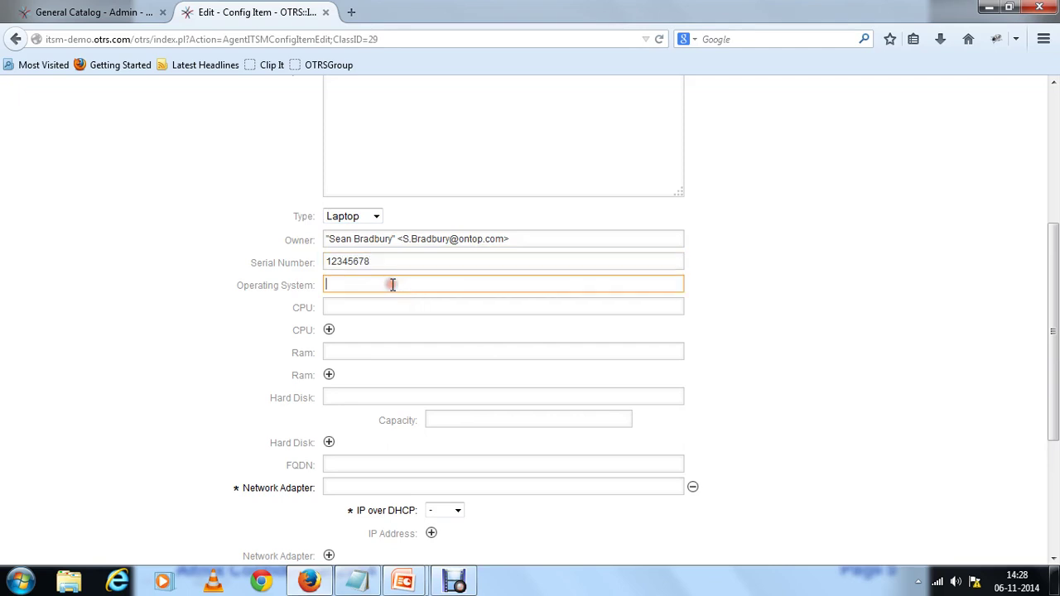
{"action": "type", "text": "W"}
{"action": "left_click", "coordinate": [354, 306]}
{"action": "left_click", "coordinate": [353, 306]}
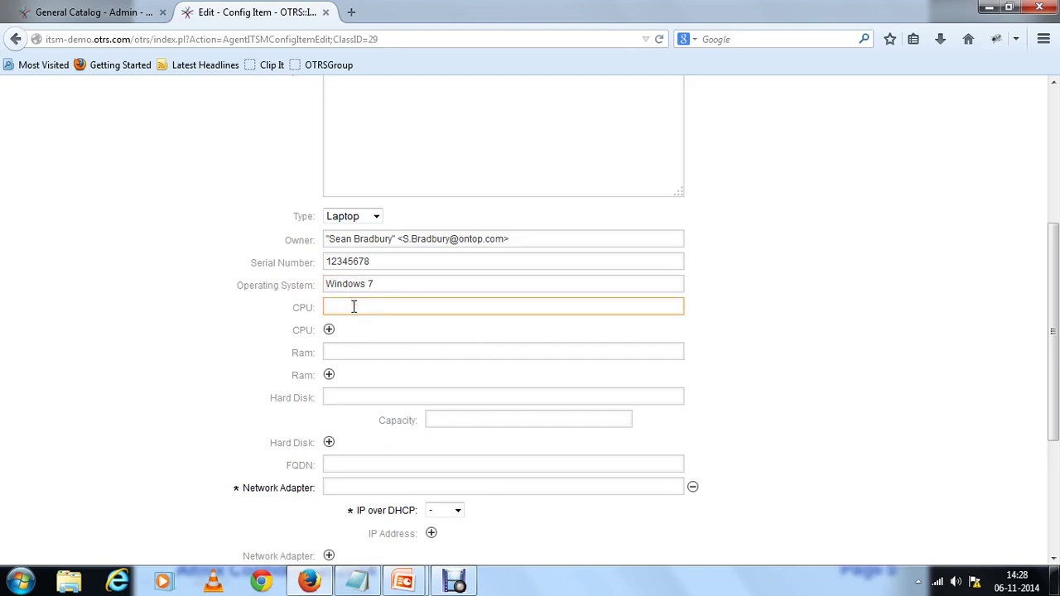
{"action": "type", "text": "T"}
{"action": "left_click", "coordinate": [346, 324]}
Set the RAM to 4 GB and the hard disk to Seagate with a capacity of 500 GB
{"action": "left_click", "coordinate": [360, 351]}
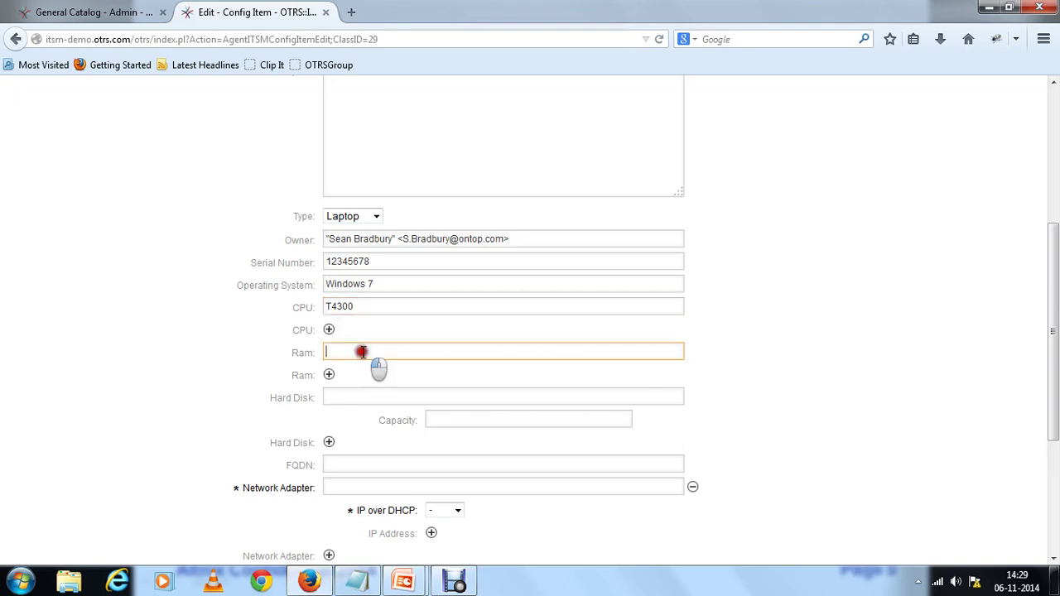
{"action": "type", "text": "4"}
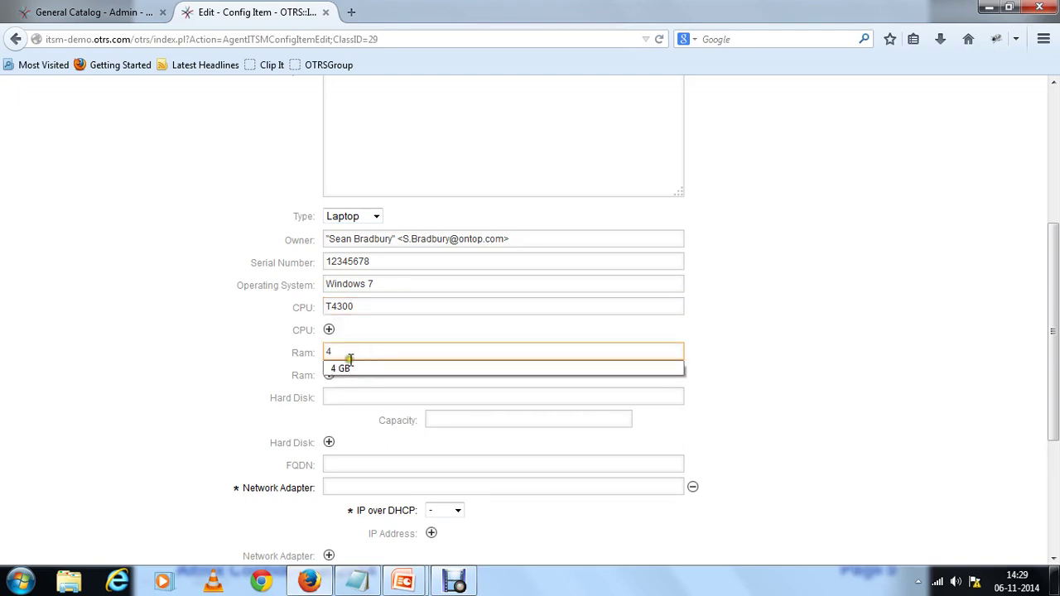
{"action": "left_click", "coordinate": [346, 368]}
{"action": "left_click", "coordinate": [358, 398]}
{"action": "type", "text": "se"}
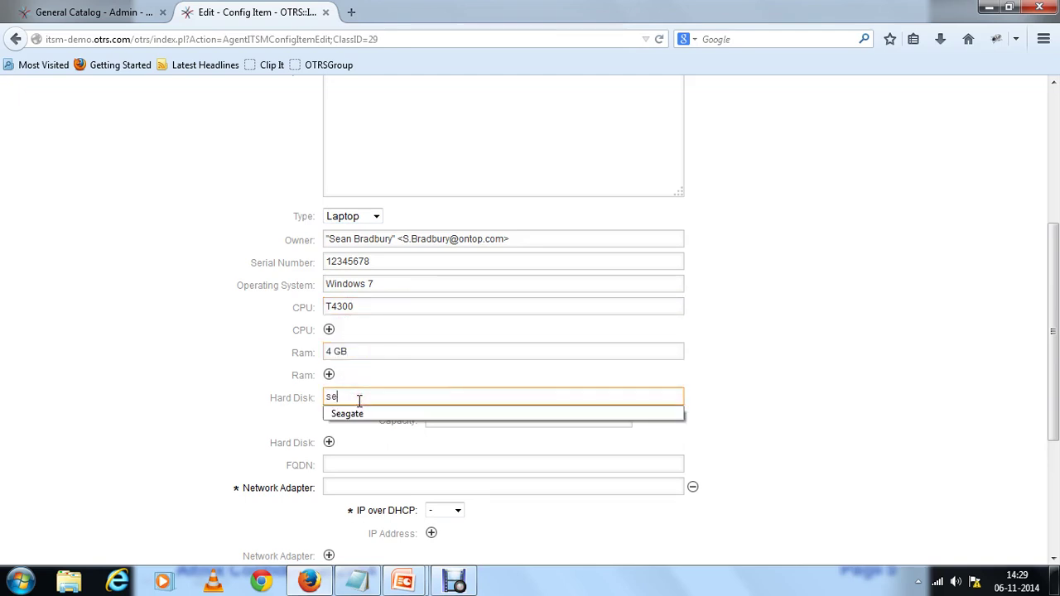
{"action": "left_click", "coordinate": [352, 413]}
{"action": "left_click", "coordinate": [431, 418]}
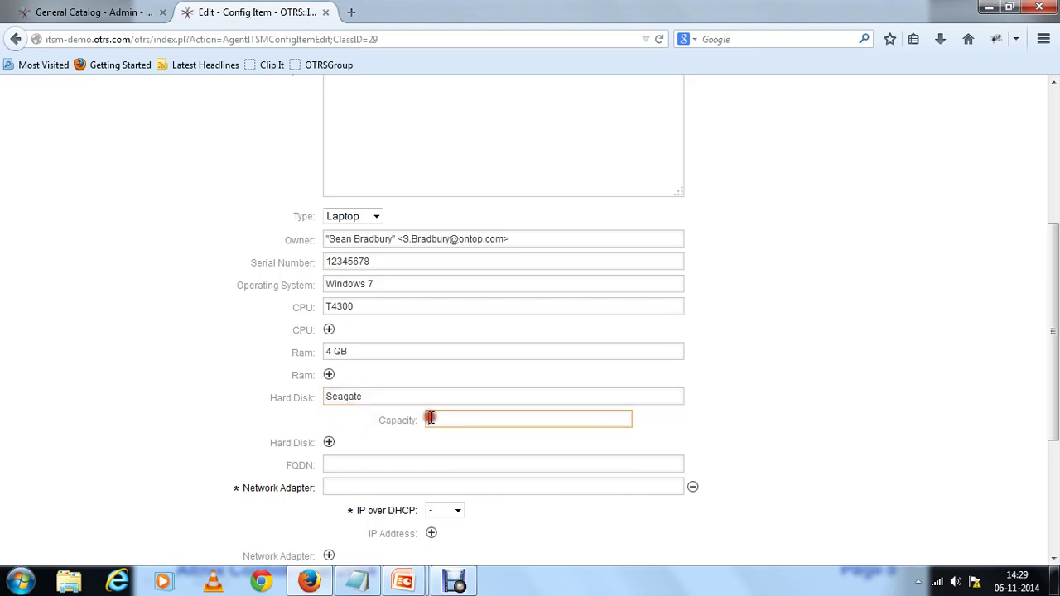
{"action": "left_click", "coordinate": [435, 432]}
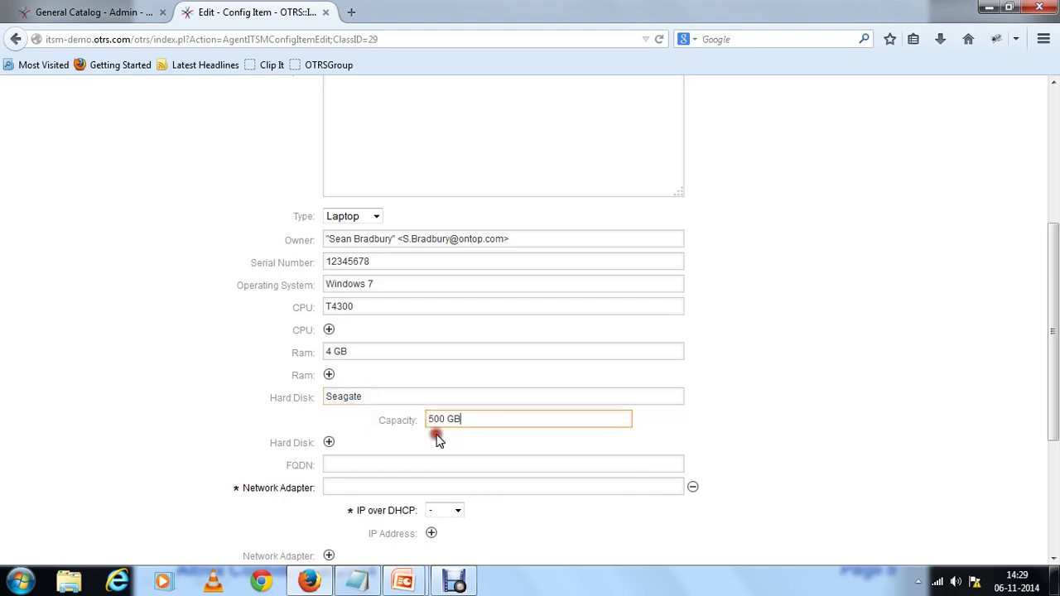
Enter 120.11.12.1 as the network adapter and set IP over DHCP to No
{"action": "left_click", "coordinate": [406, 461]}
{"action": "left_click_drag", "start_coordinate": [1054, 413], "coordinate": [1055, 484]}
{"action": "left_click", "coordinate": [623, 335]}
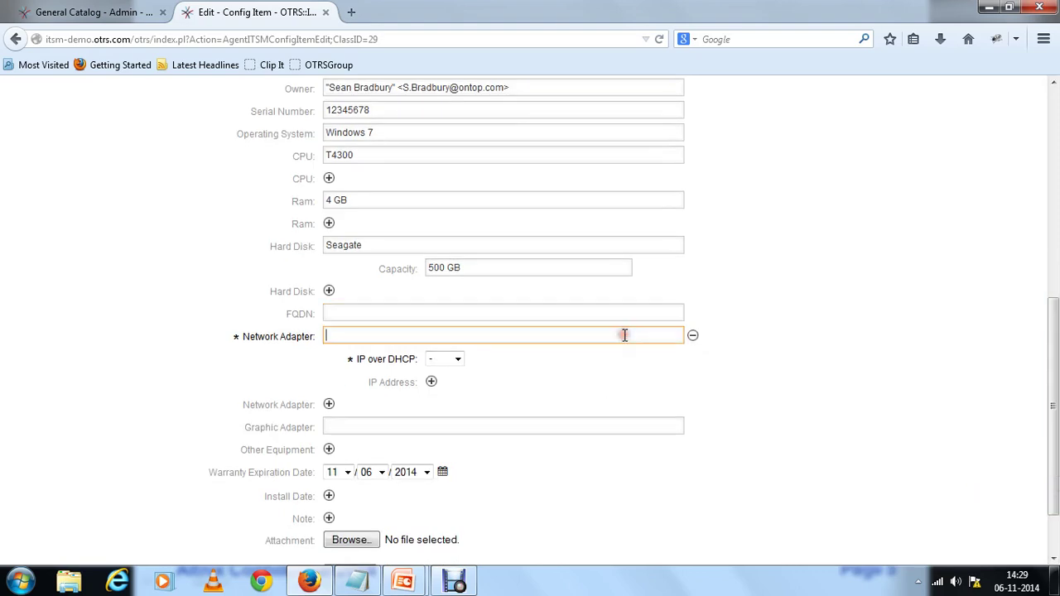
{"action": "type", "text": "12"}
{"action": "left_click", "coordinate": [389, 353]}
{"action": "left_click", "coordinate": [457, 359]}
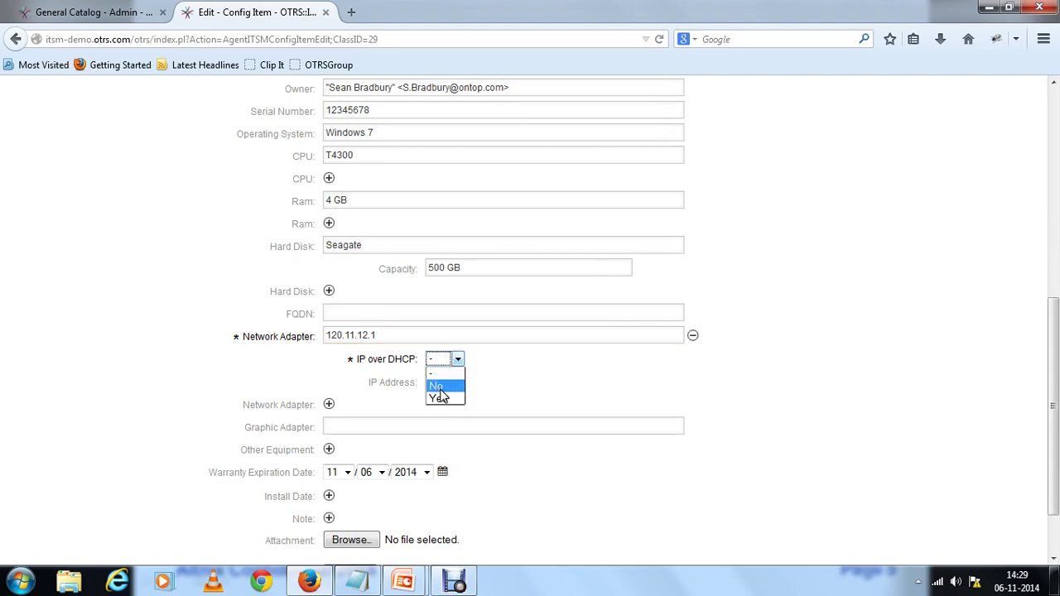
{"action": "left_click", "coordinate": [438, 387]}
Submit the new computer config item and review its version details
{"action": "scroll", "coordinate": [1056, 429], "scroll_direction": "down", "scroll_amount": 2}
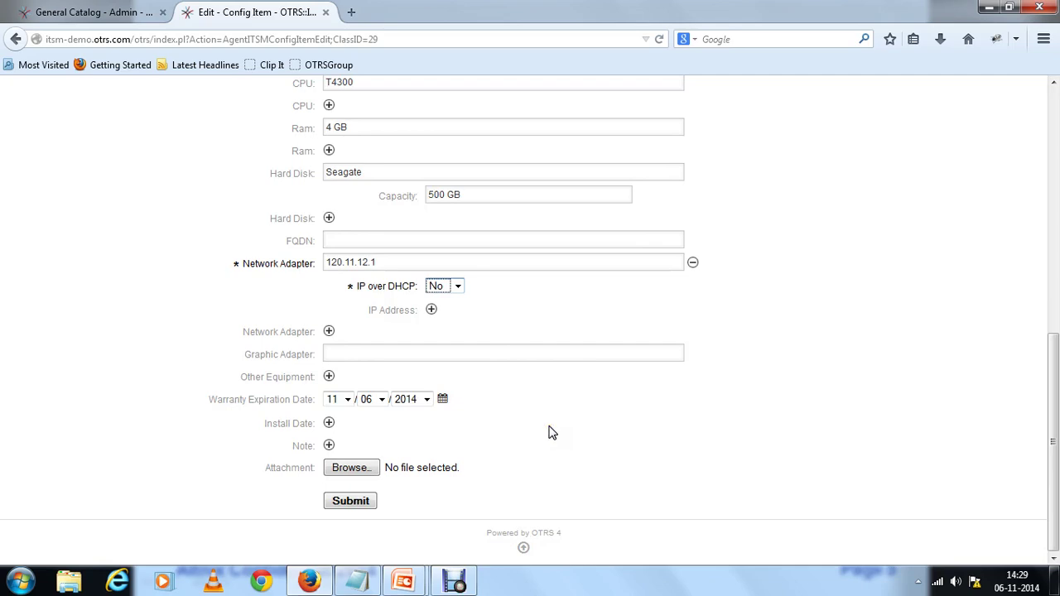
{"action": "left_click", "coordinate": [346, 505]}
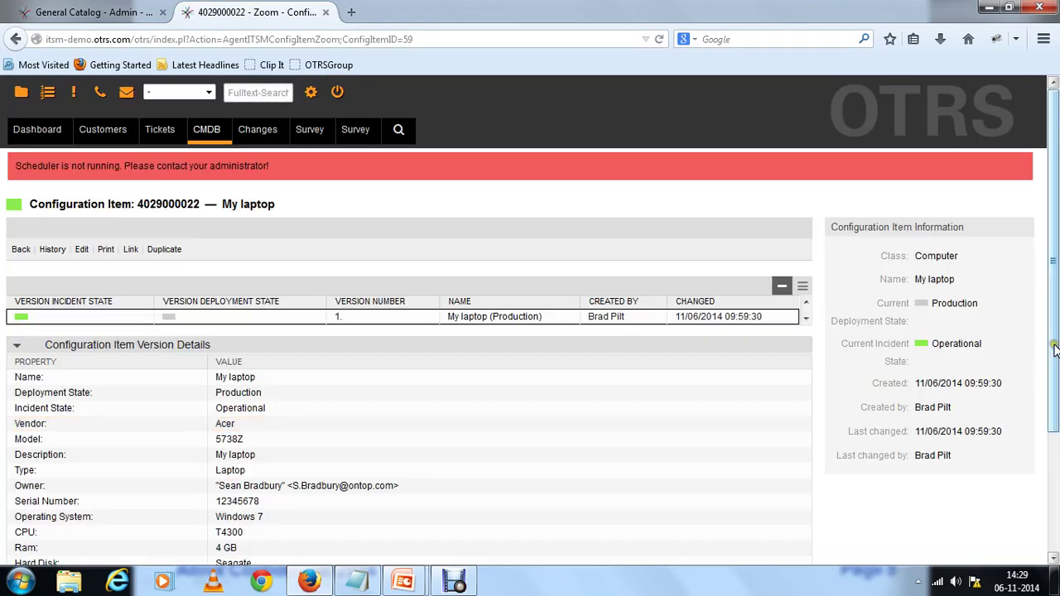
{"action": "mouse_move", "coordinate": [1054, 348]}
{"action": "left_mouse_down"}
{"action": "mouse_move", "coordinate": [1055, 497]}
{"action": "mouse_move", "coordinate": [1055, 364]}
{"action": "left_mouse_up"}
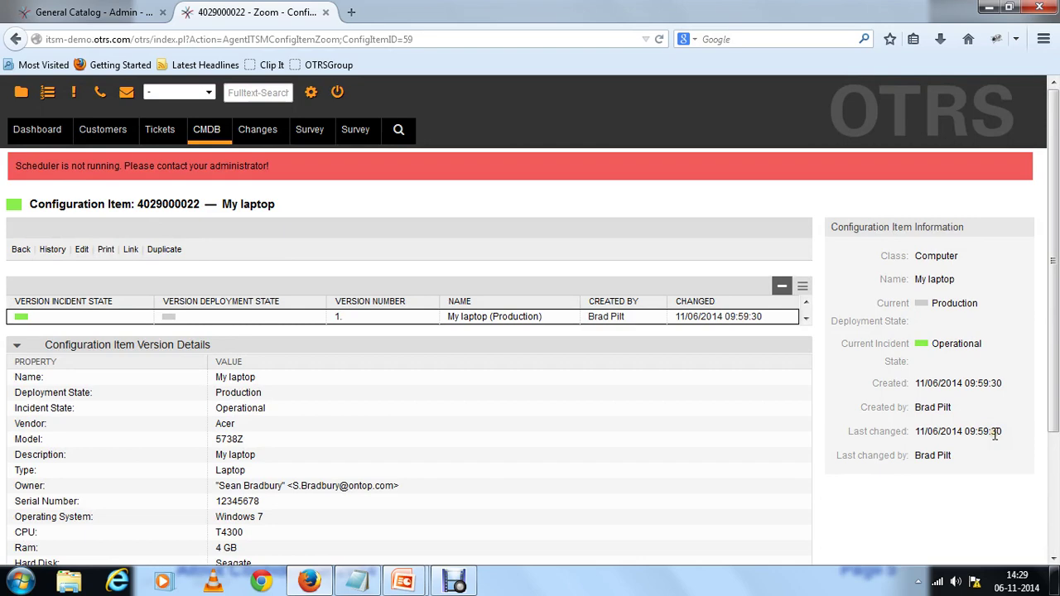
{"action": "mouse_move", "coordinate": [1053, 390]}
{"action": "left_mouse_down"}
{"action": "mouse_move", "coordinate": [1054, 526]}
{"action": "mouse_move", "coordinate": [1057, 378]}
{"action": "left_mouse_up"}
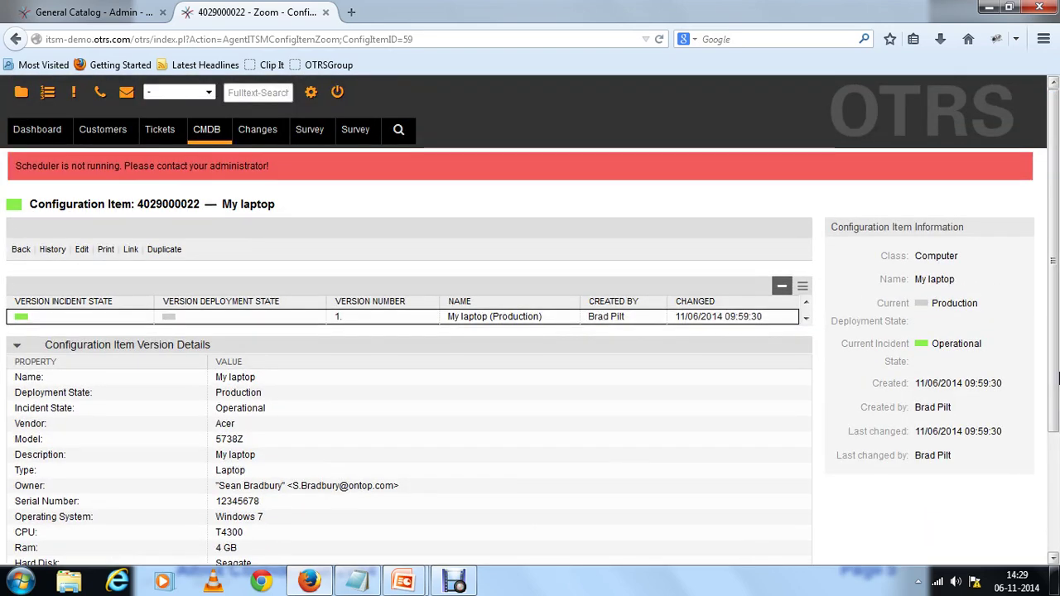
Review the target object types available for linking the My laptop config item, and close the link window and the item's page
{"action": "left_click", "coordinate": [130, 250]}
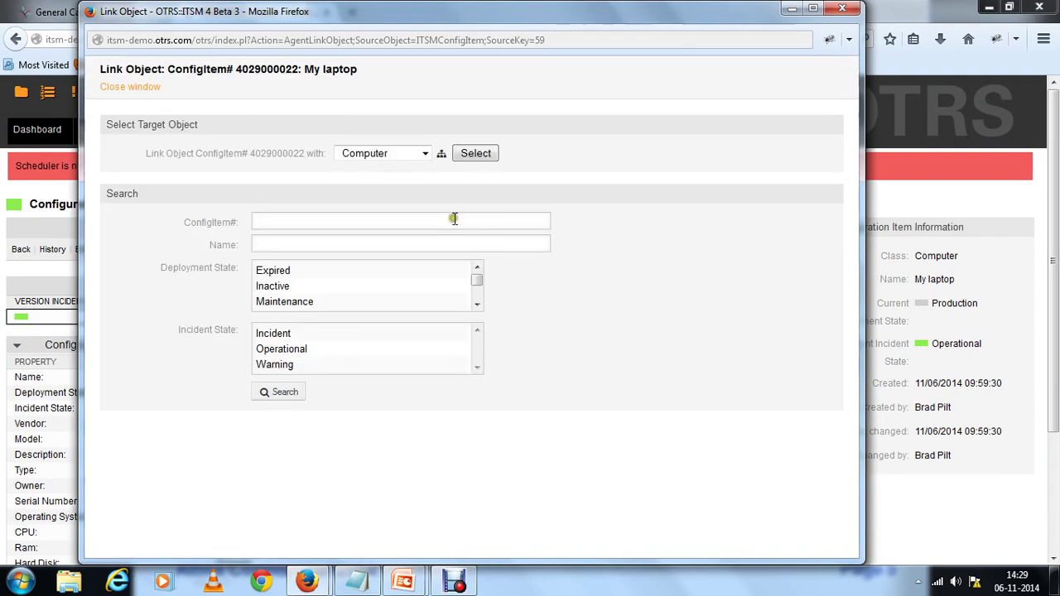
{"action": "left_click", "coordinate": [425, 154]}
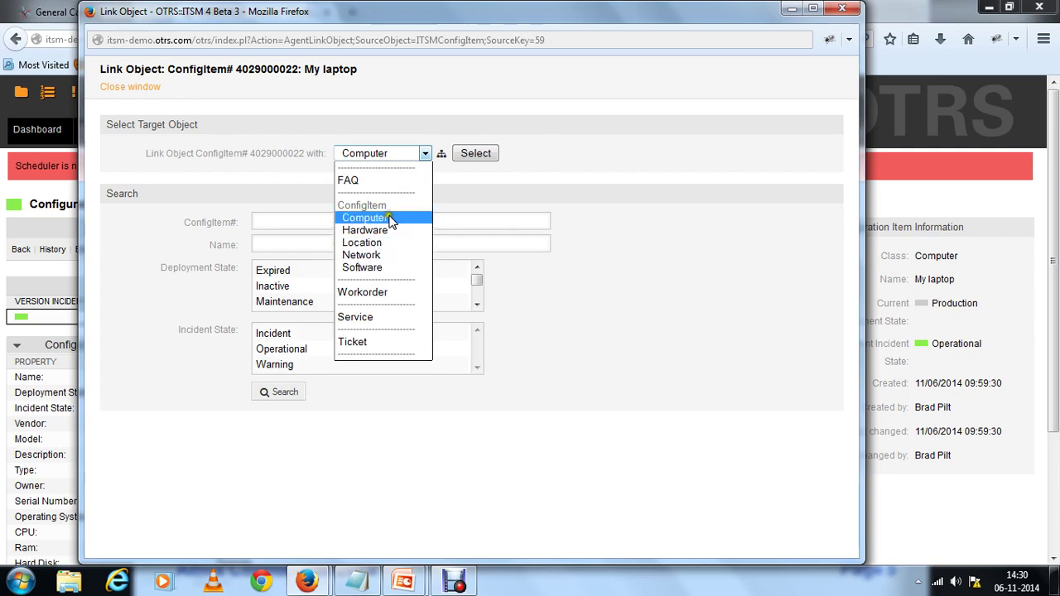
{"action": "left_click", "coordinate": [364, 343]}
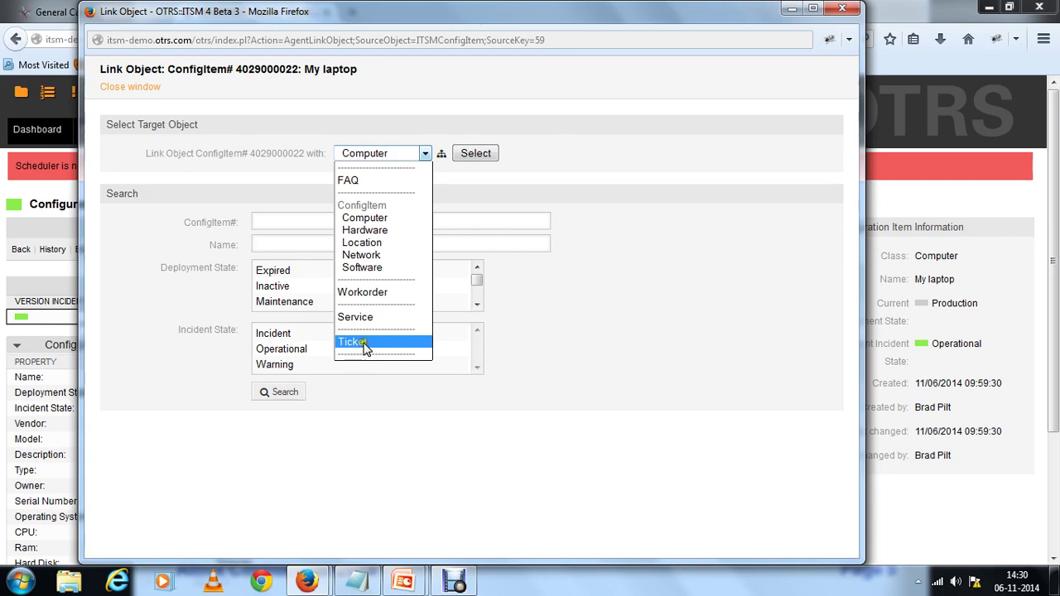
{"action": "left_click", "coordinate": [643, 454]}
{"action": "left_click", "coordinate": [666, 203]}
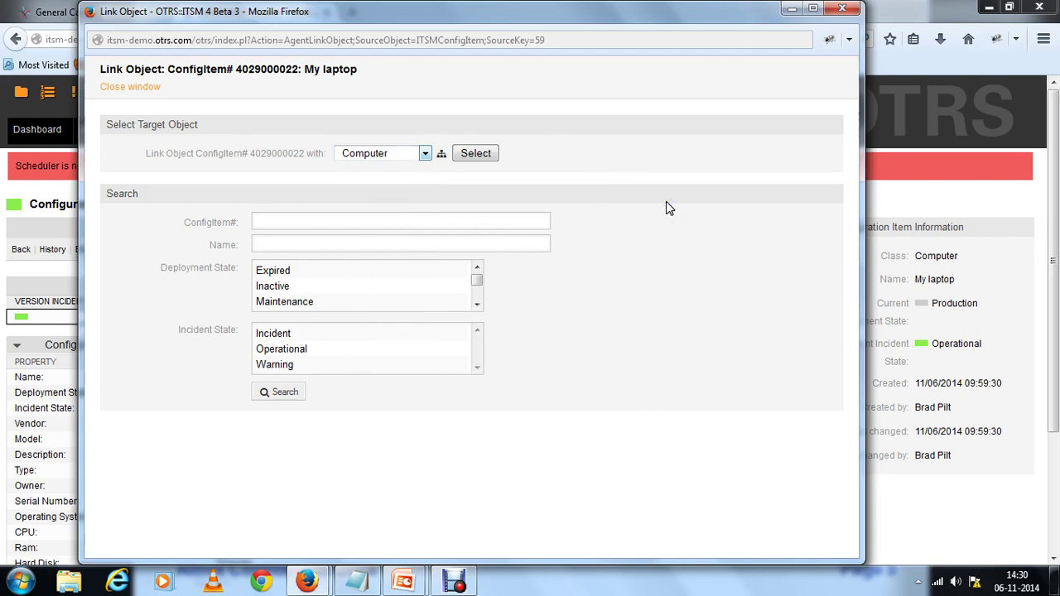
{"action": "left_click", "coordinate": [842, 9]}
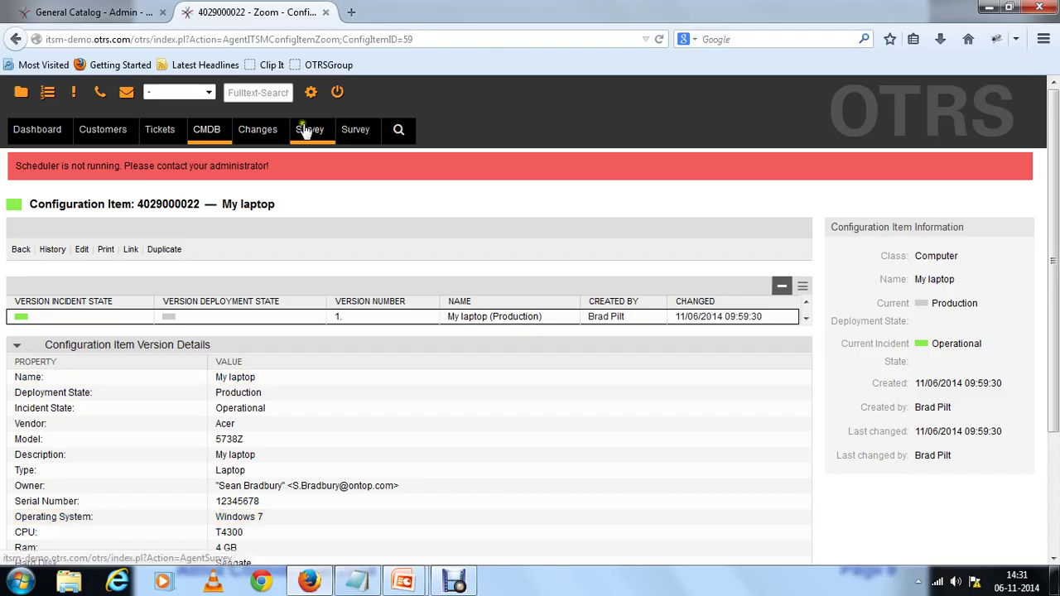
{"action": "left_click", "coordinate": [325, 11]}
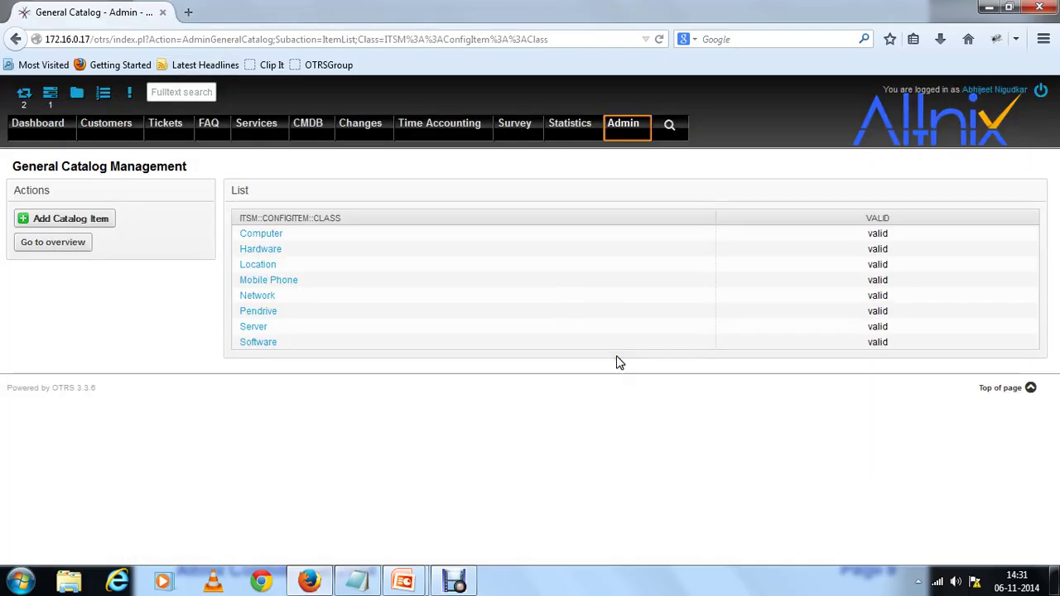
Open the General Catalog and review the items of the Mobile_Phones::Accessories and Mobile_Phones::Manufacturers classes
{"action": "left_click", "coordinate": [639, 122]}
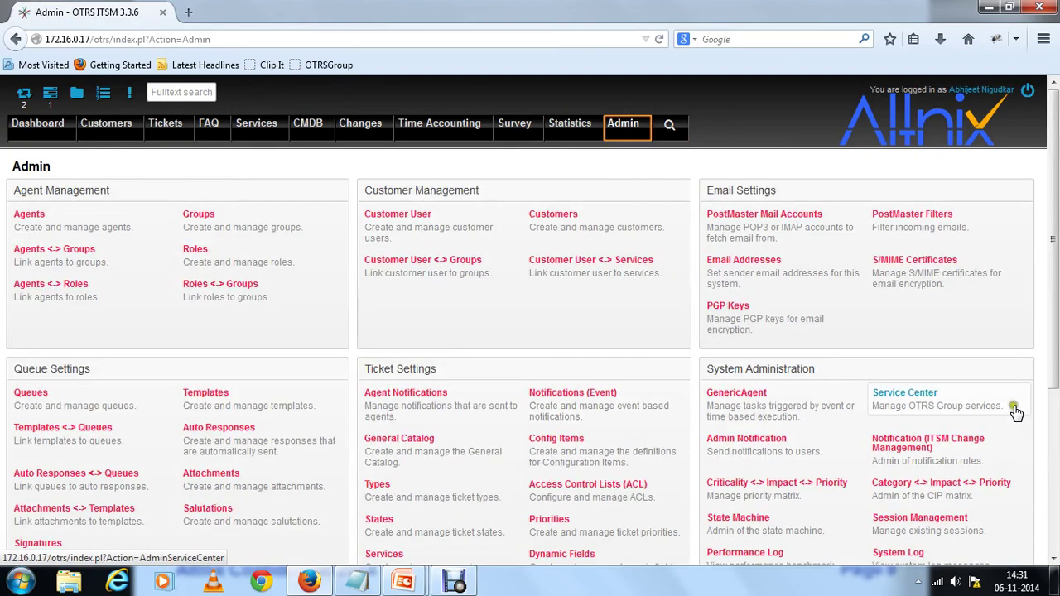
{"action": "mouse_move", "coordinate": [1056, 345]}
{"action": "left_mouse_down"}
{"action": "mouse_move", "coordinate": [1057, 417]}
{"action": "mouse_move", "coordinate": [1056, 348]}
{"action": "left_mouse_up"}
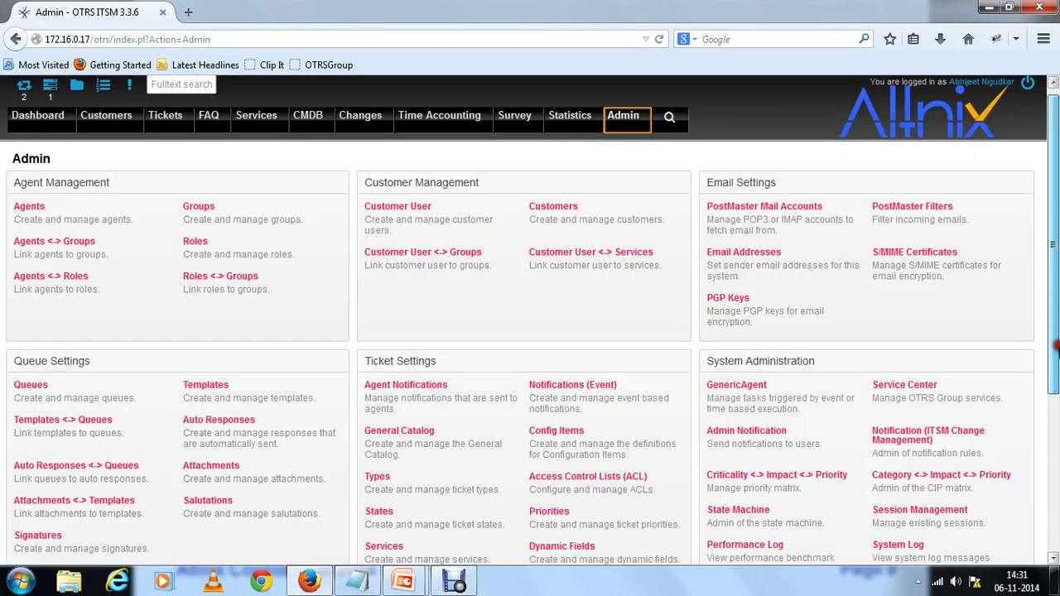
{"action": "left_click", "coordinate": [420, 432]}
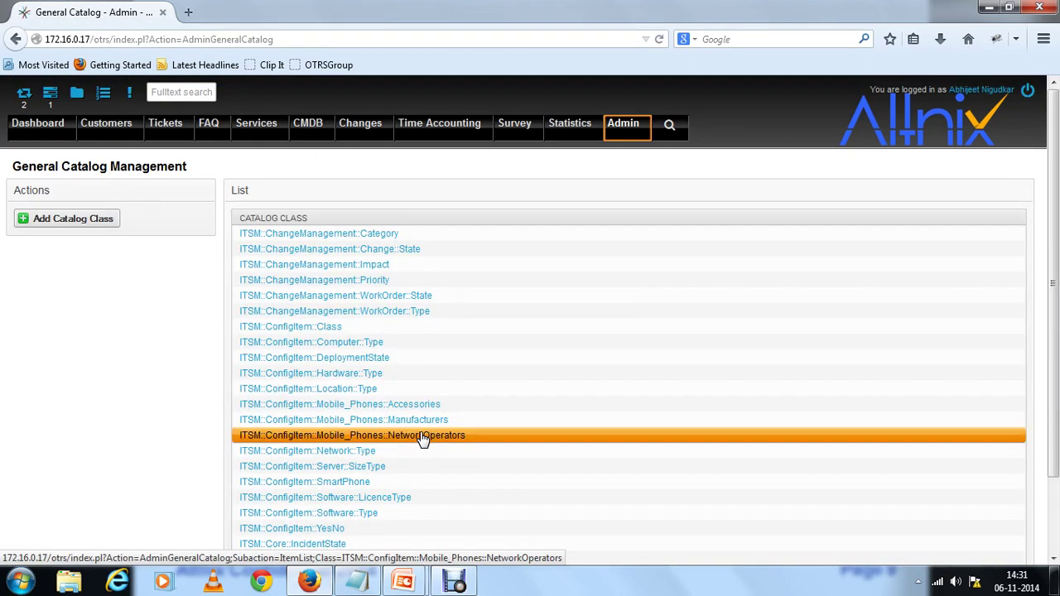
{"action": "left_click", "coordinate": [347, 411]}
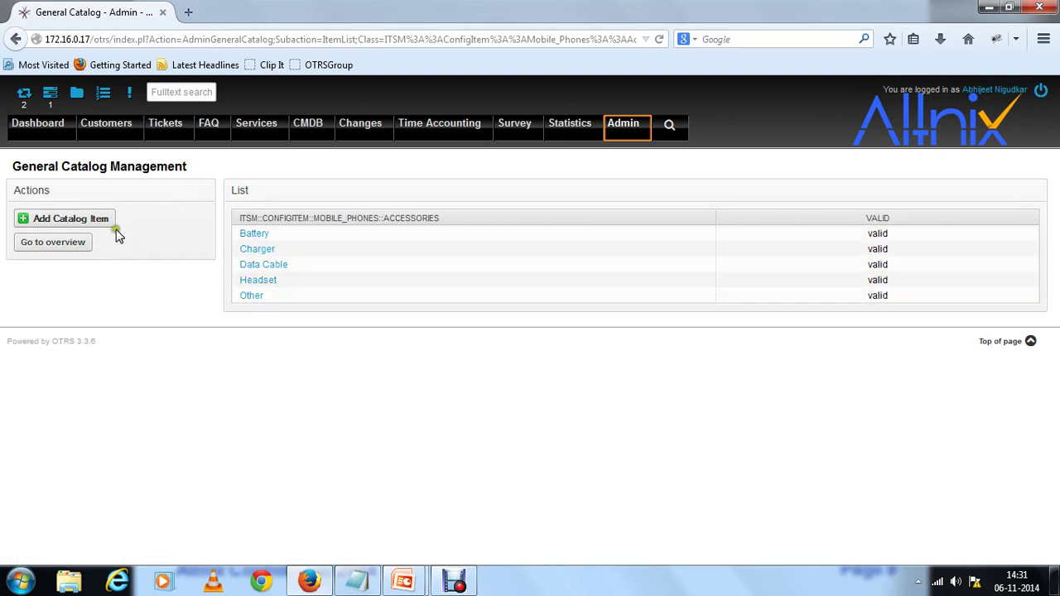
{"action": "left_click", "coordinate": [83, 243]}
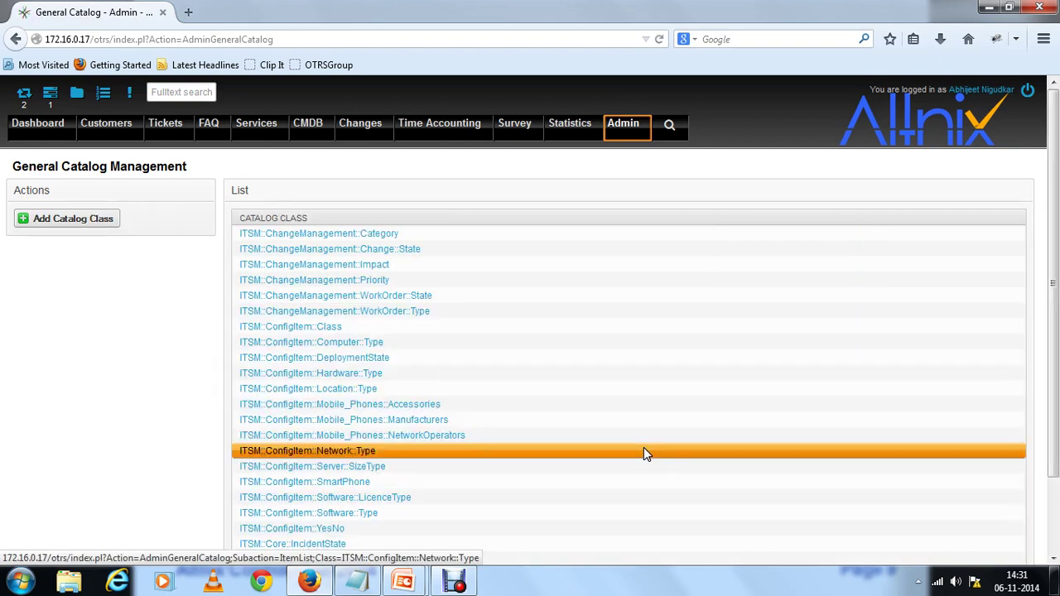
{"action": "left_click", "coordinate": [434, 419]}
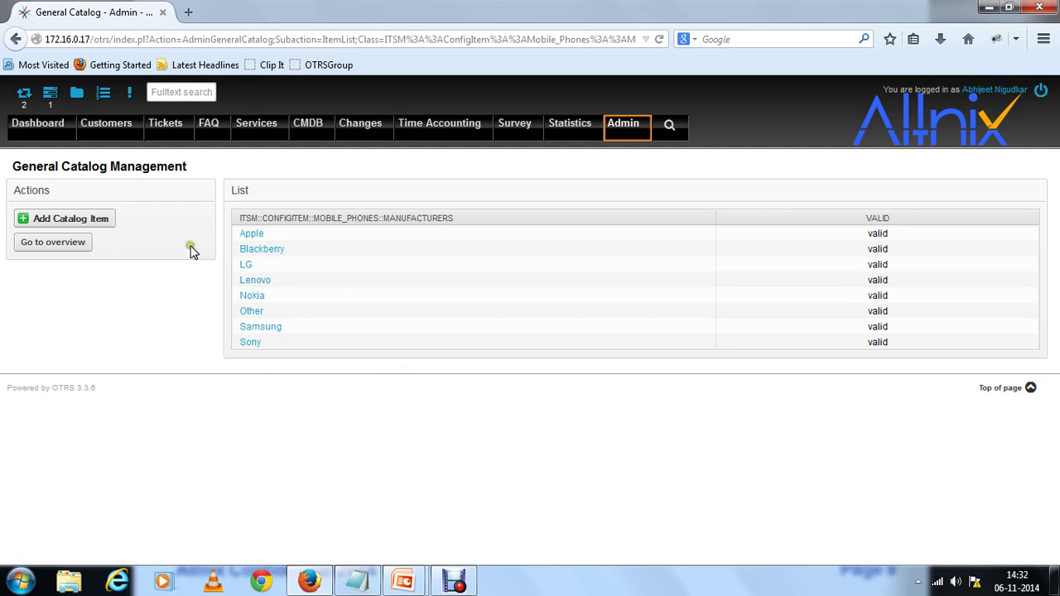
{"action": "left_click", "coordinate": [87, 247]}
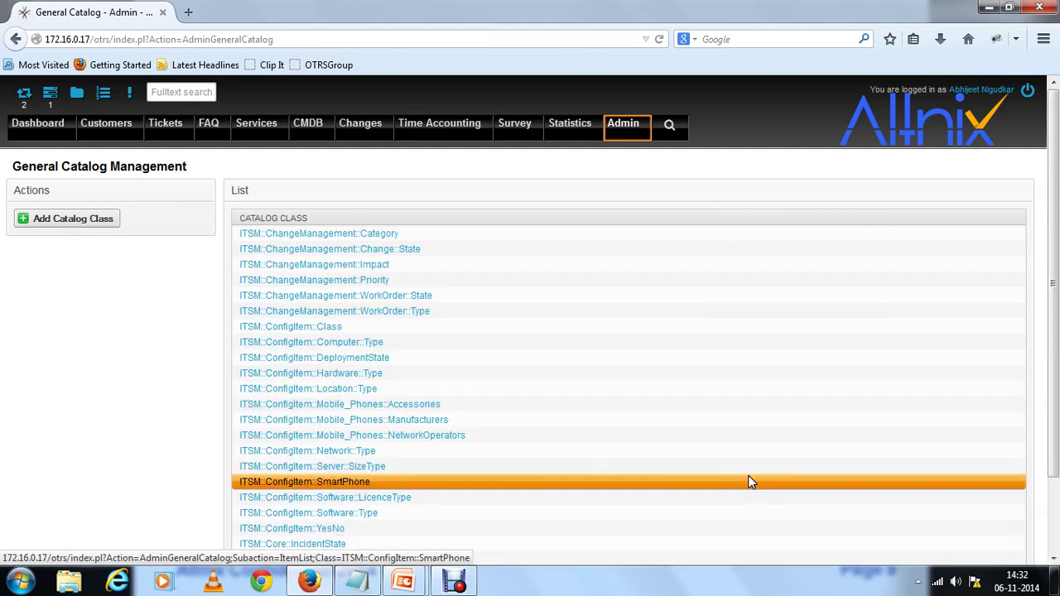
Add a catalog item named AT&T to the ITSM::ConfigItem::Mobile_Phones::NetworkOperators class
{"action": "left_click", "coordinate": [412, 439]}
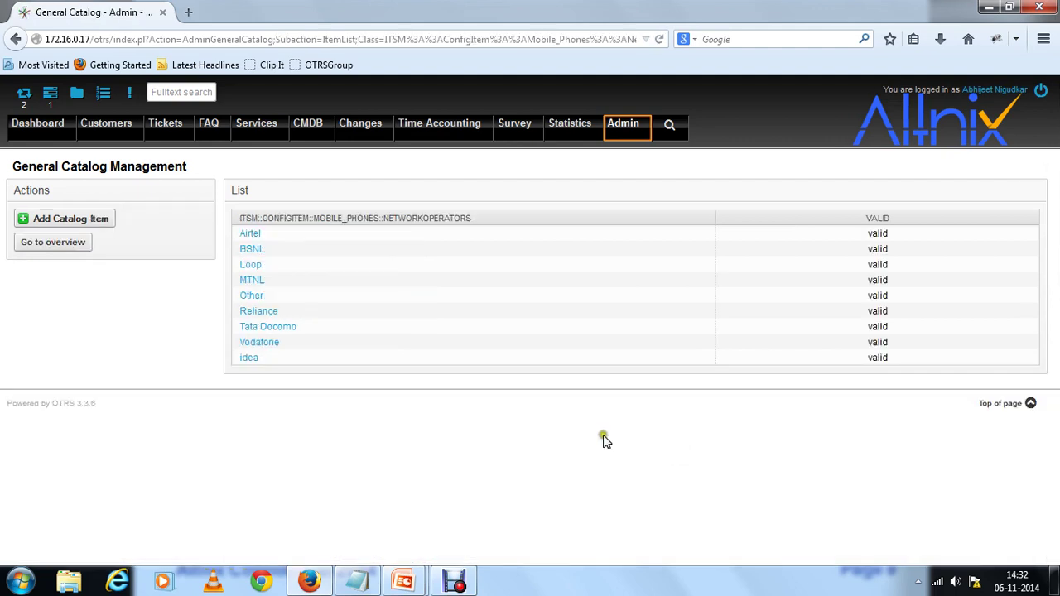
{"action": "left_click", "coordinate": [87, 223]}
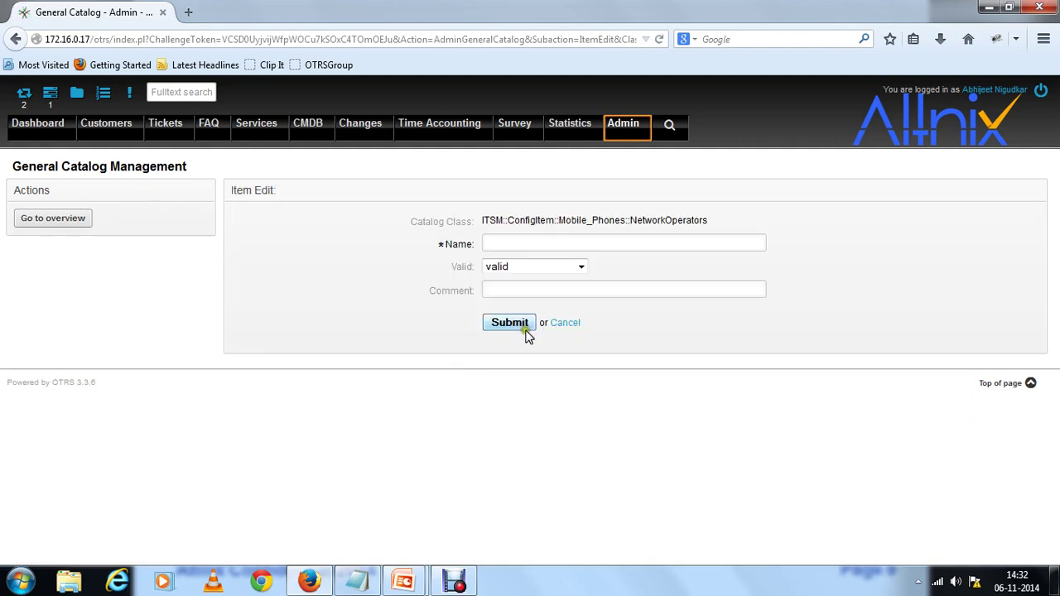
{"action": "left_click", "coordinate": [517, 237]}
{"action": "type", "text": "AT&T"}
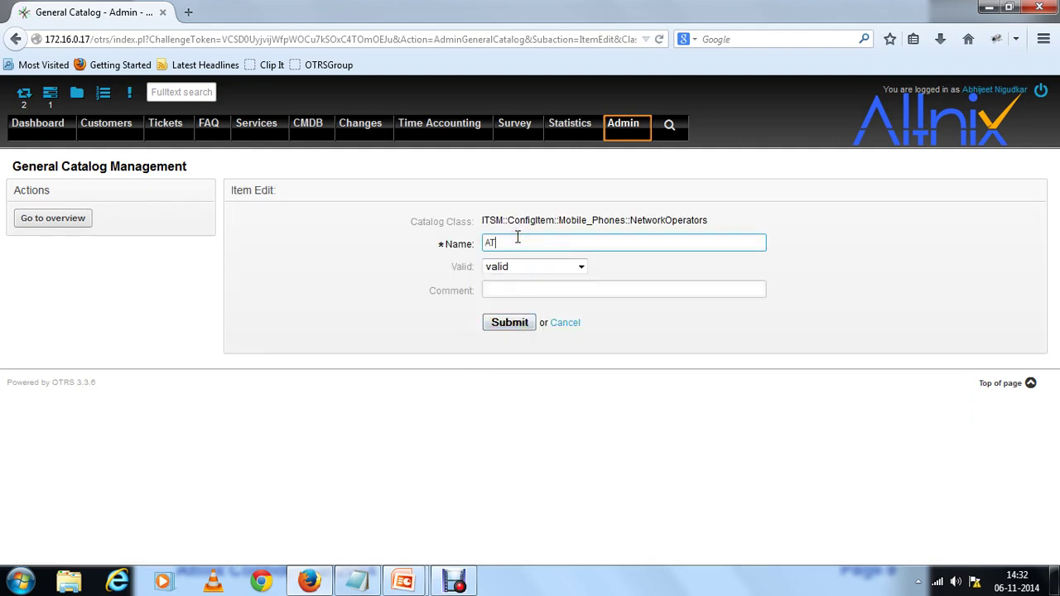
{"action": "left_click", "coordinate": [510, 322]}
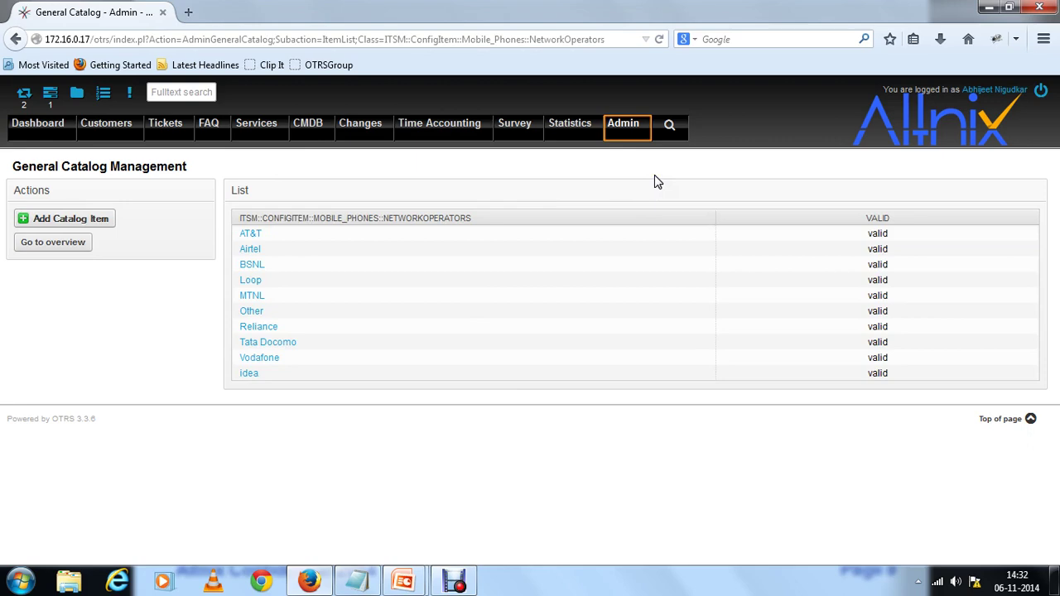
Start a new catalog item in the General Catalog's ITSM::ConfigItem::Class and name it SmartPhone
{"action": "left_click", "coordinate": [636, 135]}
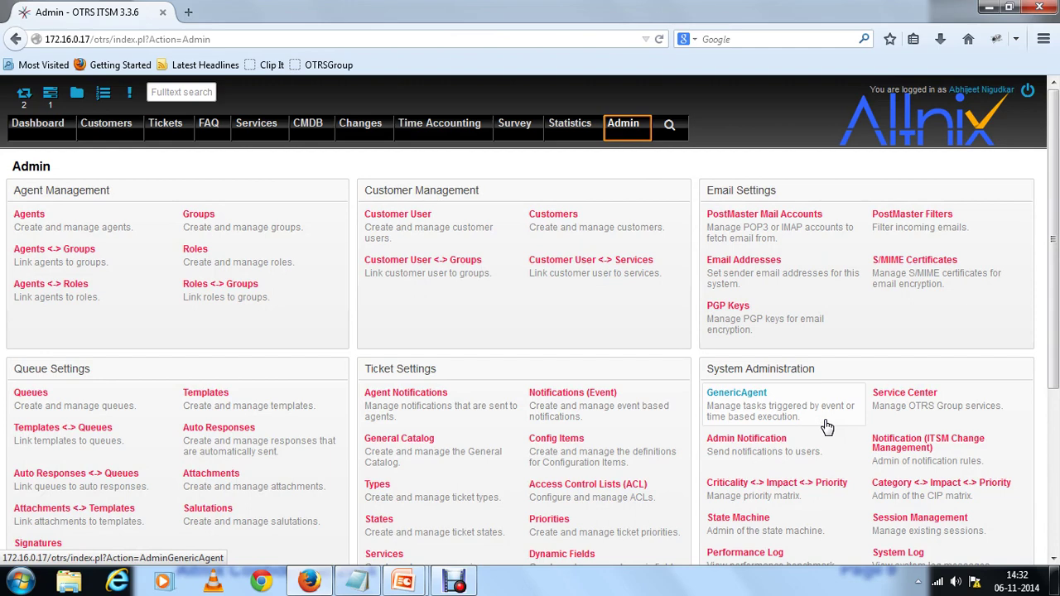
{"action": "left_click", "coordinate": [402, 441]}
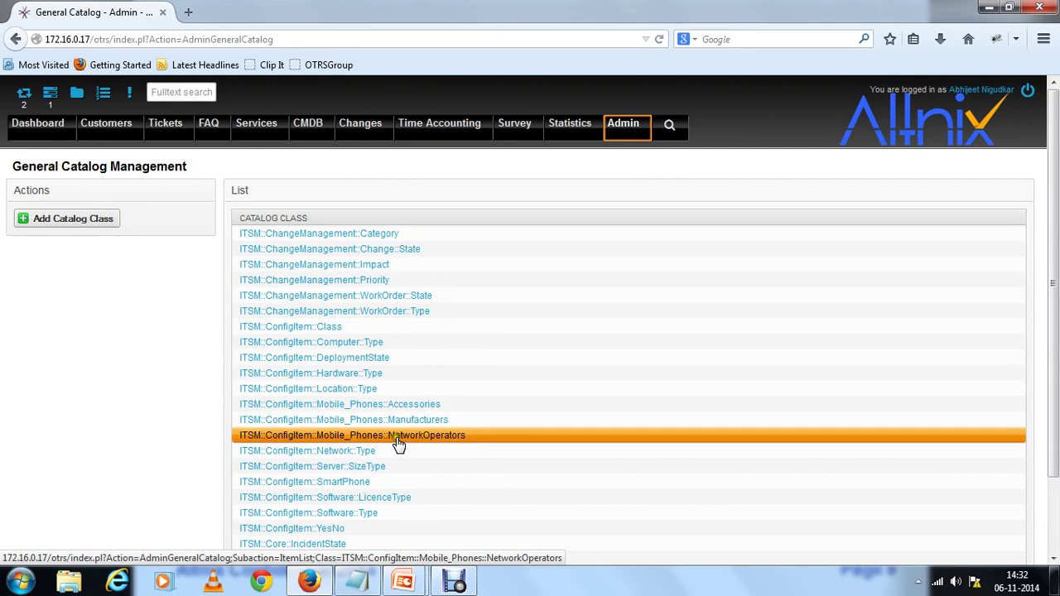
{"action": "left_click", "coordinate": [302, 329]}
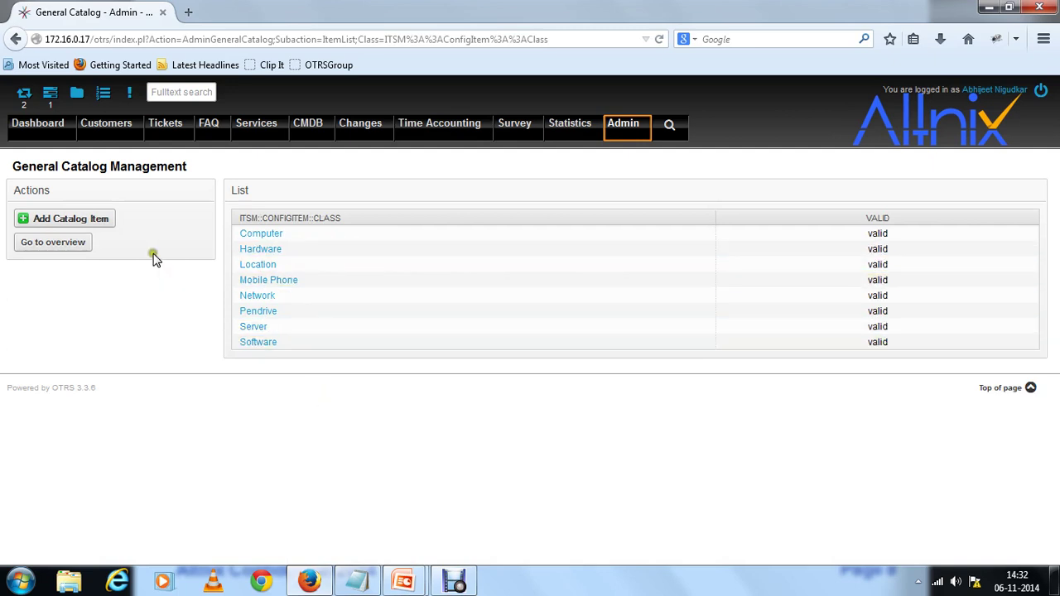
{"action": "left_click", "coordinate": [86, 220]}
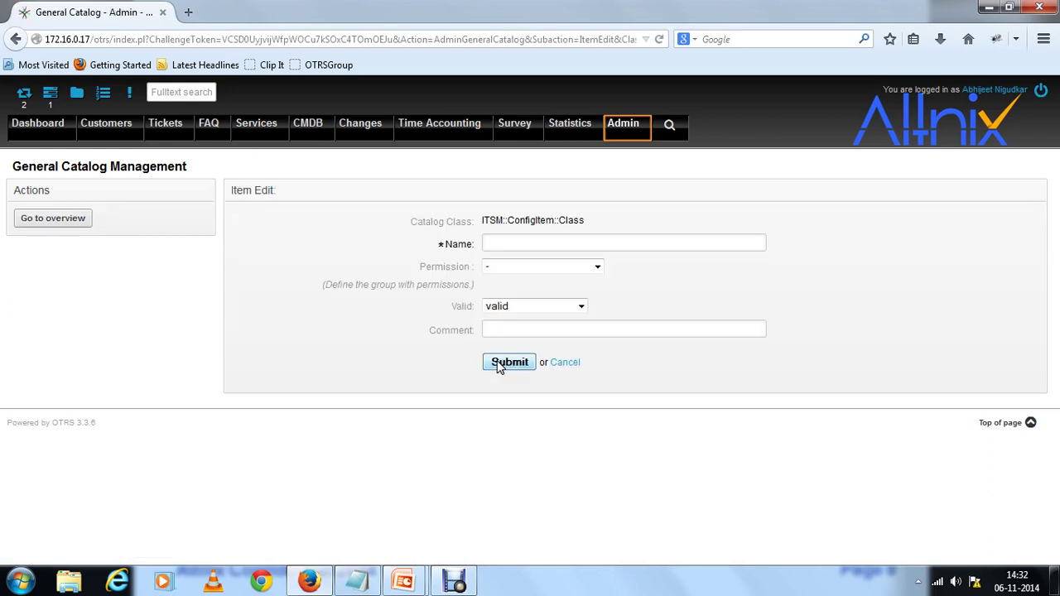
{"action": "left_click", "coordinate": [537, 243]}
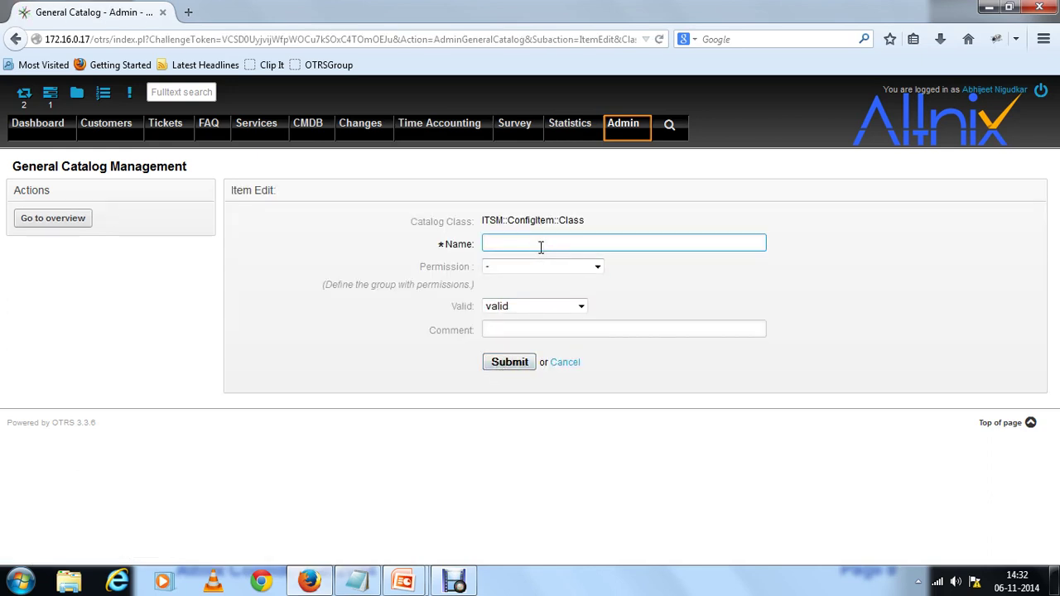
{"action": "type", "text": "Smart"}
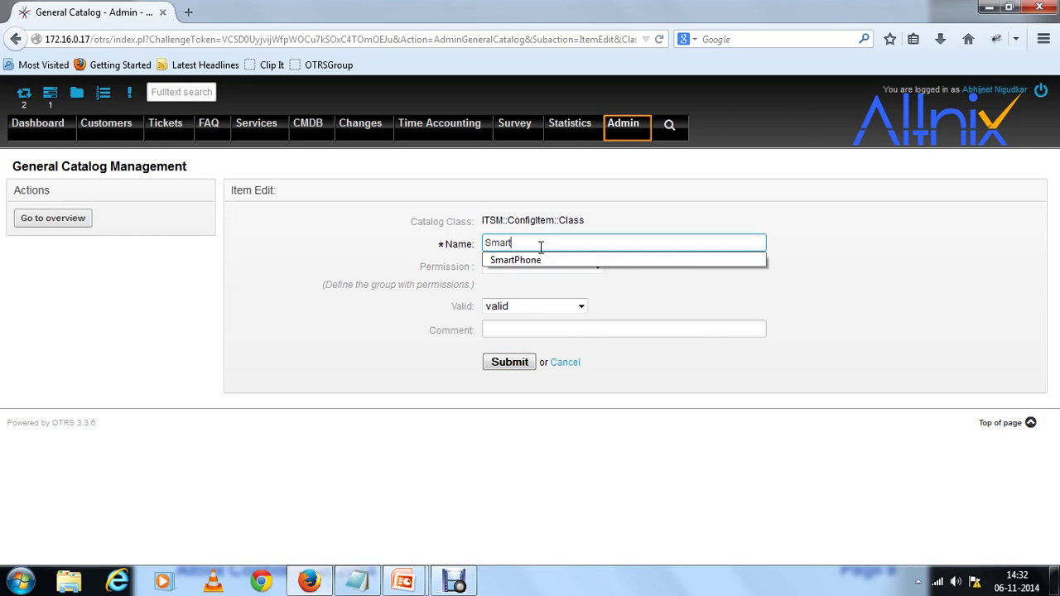
{"action": "left_click", "coordinate": [519, 258]}
Set the SmartPhone catalog item's permission group to itsm-configitem and submit it
{"action": "left_click", "coordinate": [515, 264]}
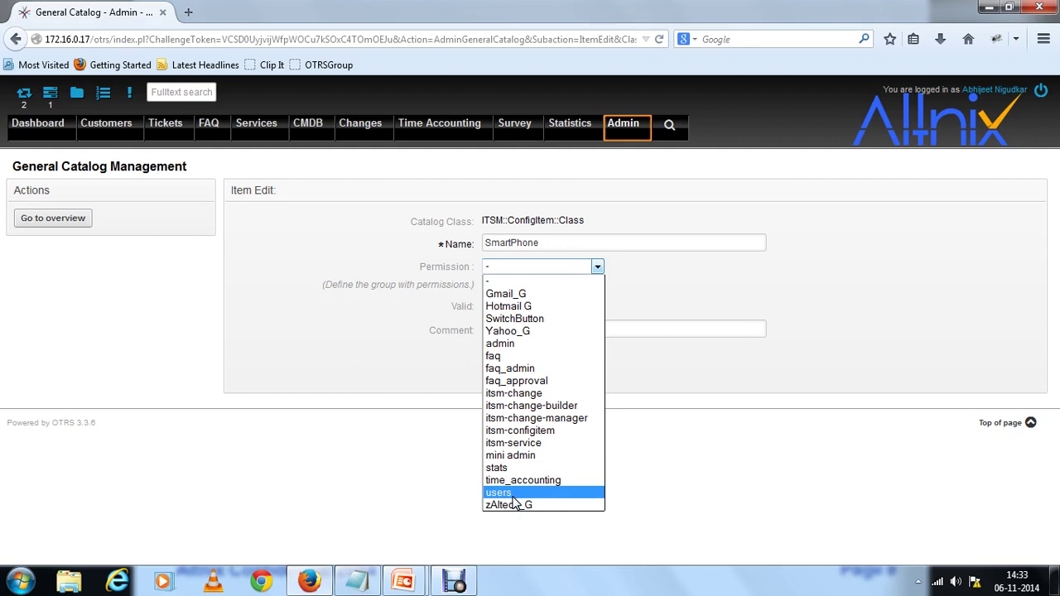
{"action": "left_click", "coordinate": [521, 343]}
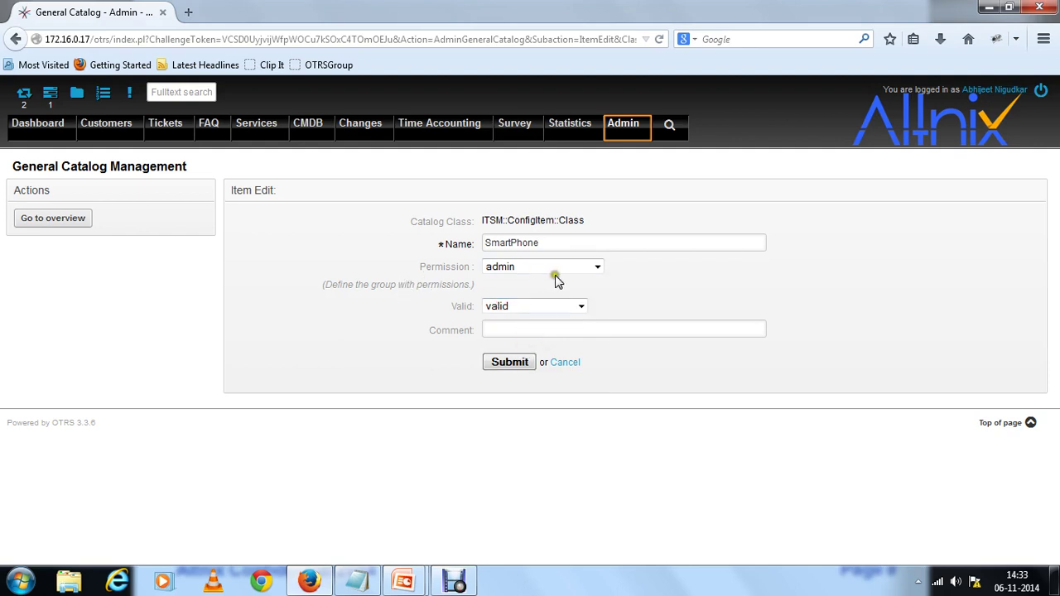
{"action": "left_click", "coordinate": [597, 267]}
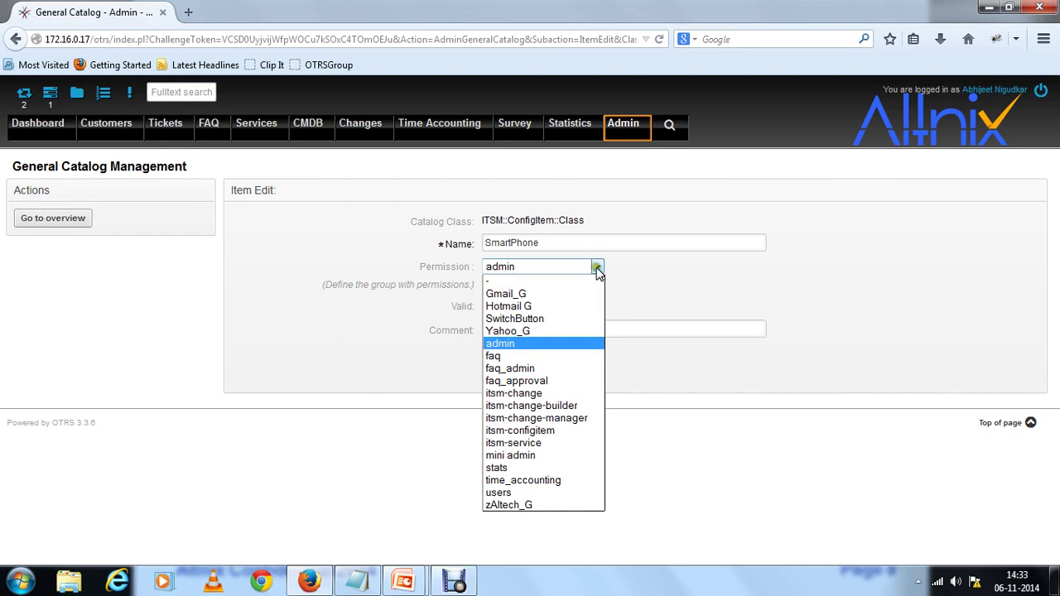
{"action": "left_click", "coordinate": [526, 431]}
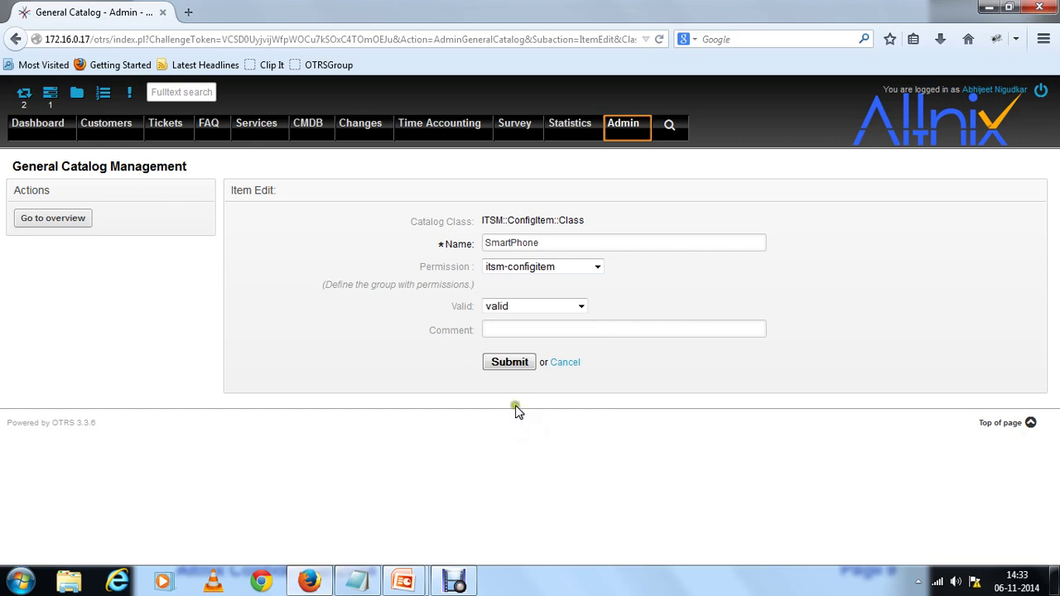
{"action": "left_click", "coordinate": [520, 363]}
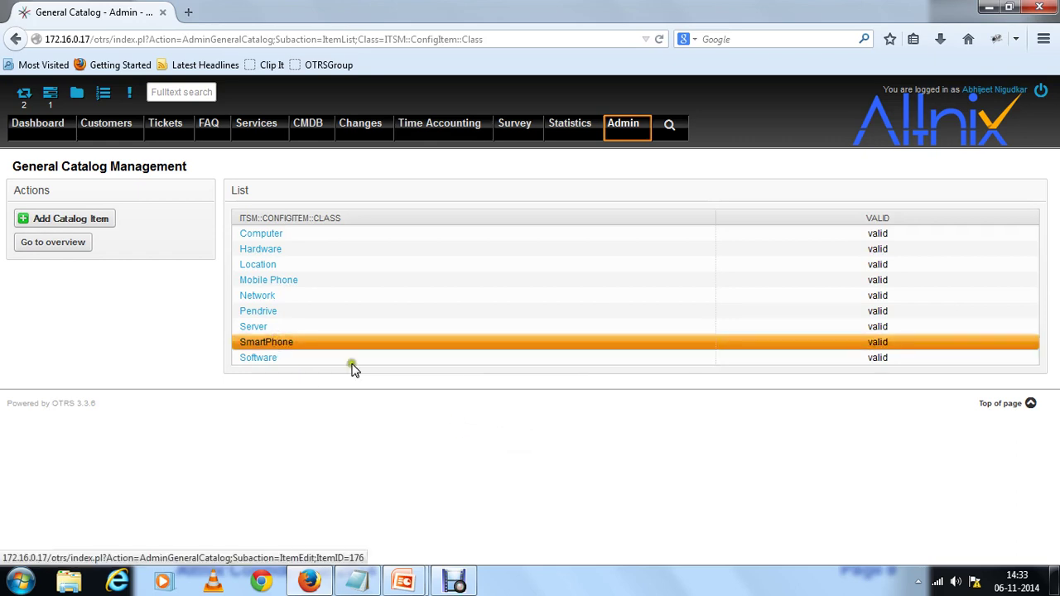
Open the class definition of the SmartPhone config item class for editing in Config Item Management
{"action": "left_click", "coordinate": [631, 132]}
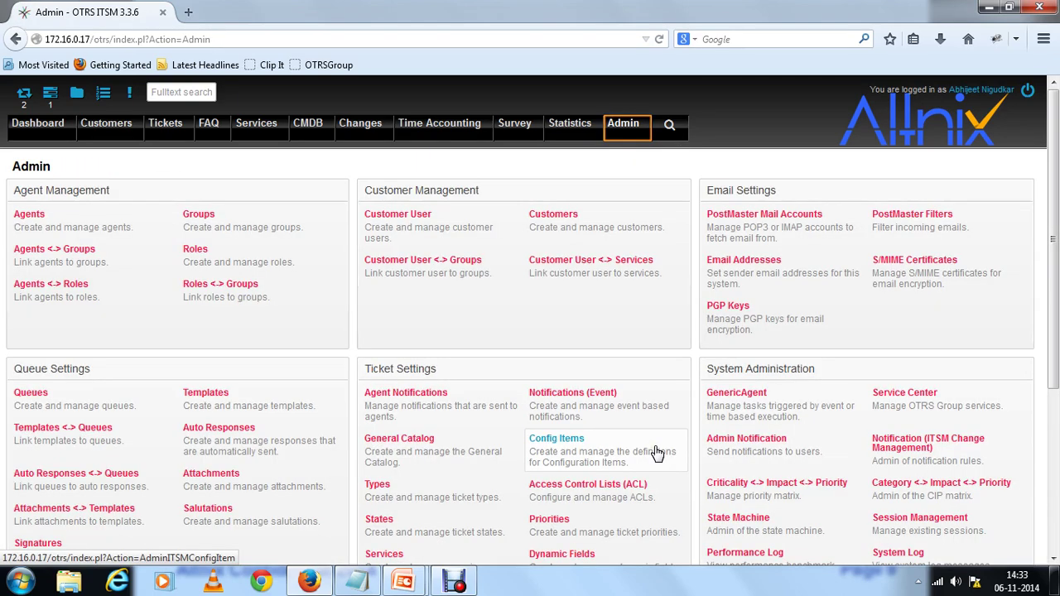
{"action": "left_click", "coordinate": [570, 441]}
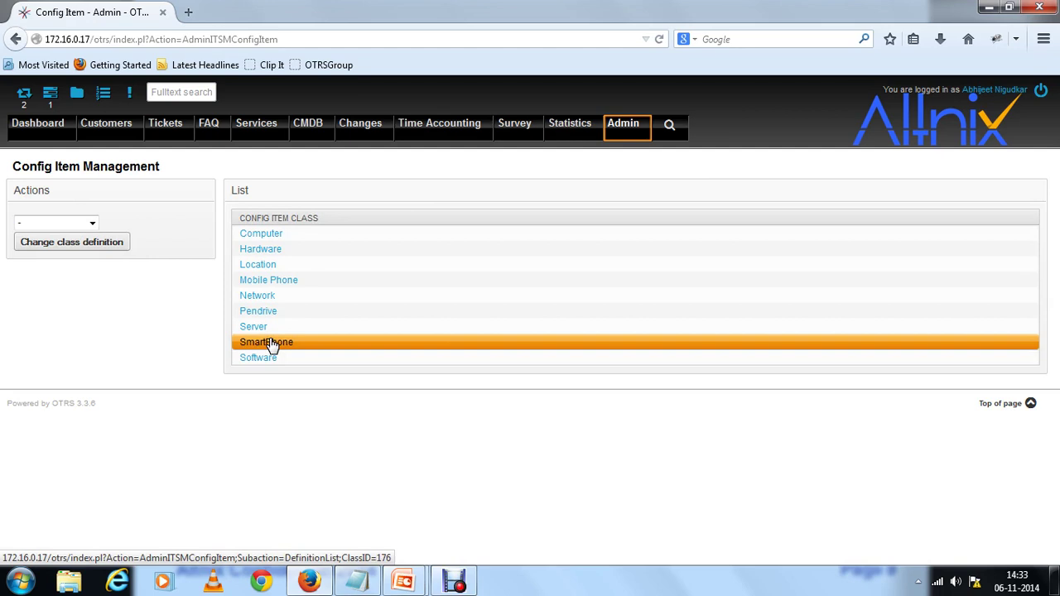
{"action": "left_click", "coordinate": [91, 222]}
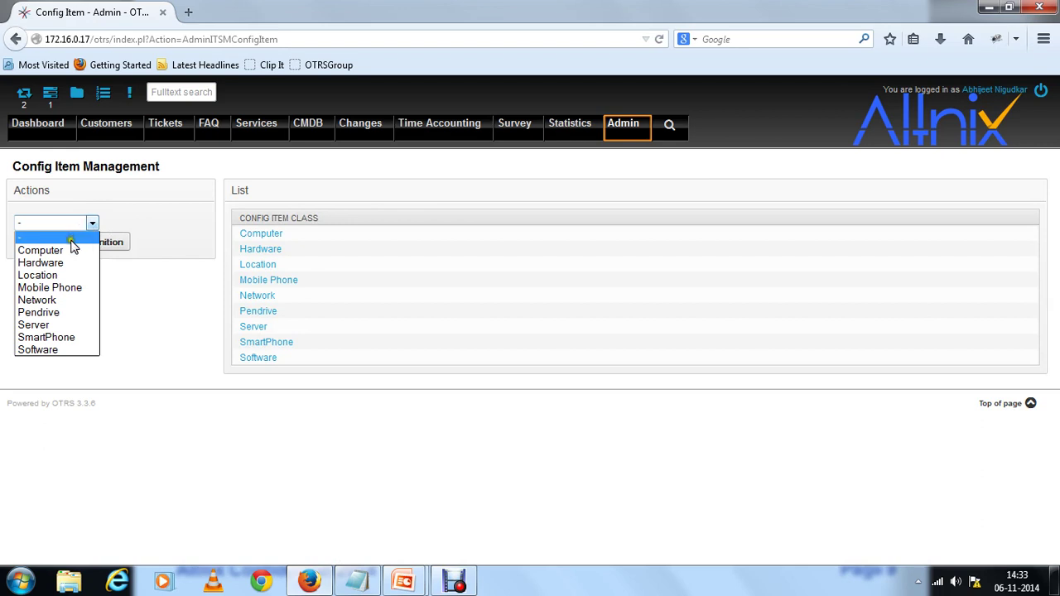
{"action": "left_click", "coordinate": [46, 337]}
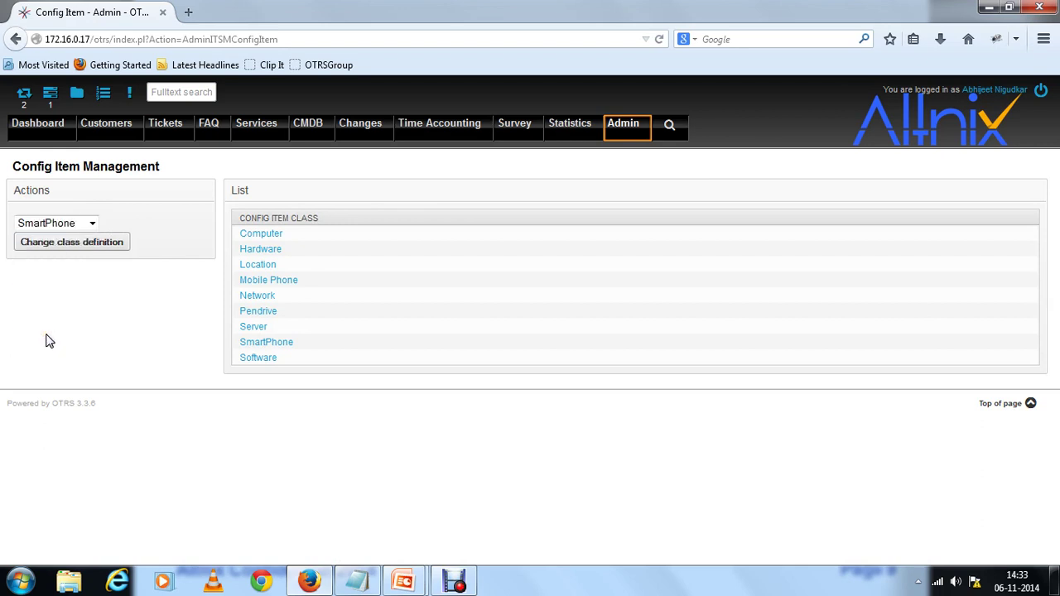
{"action": "left_click", "coordinate": [111, 307]}
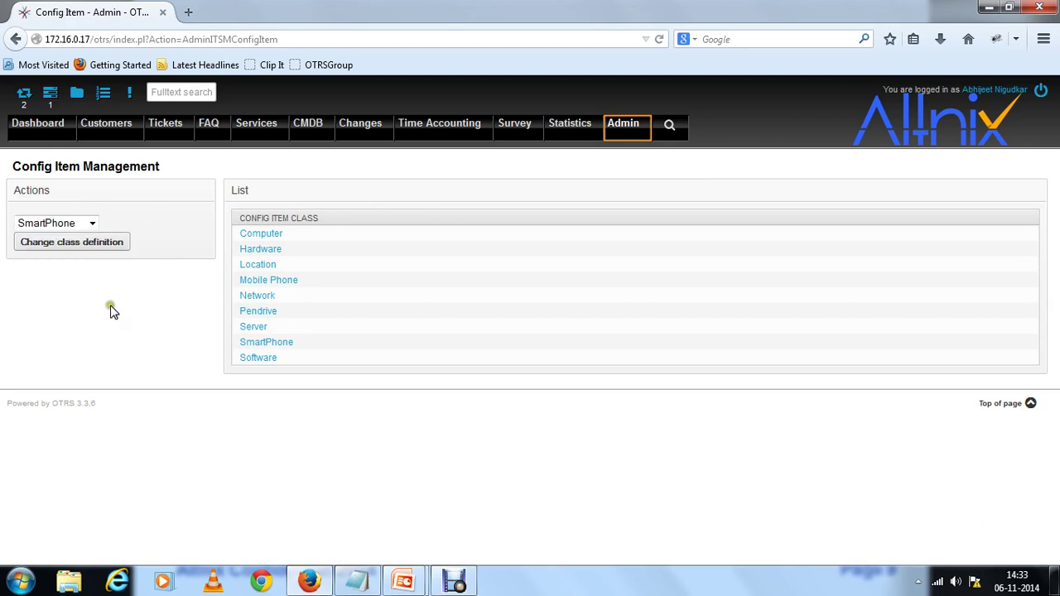
{"action": "left_click", "coordinate": [85, 243]}
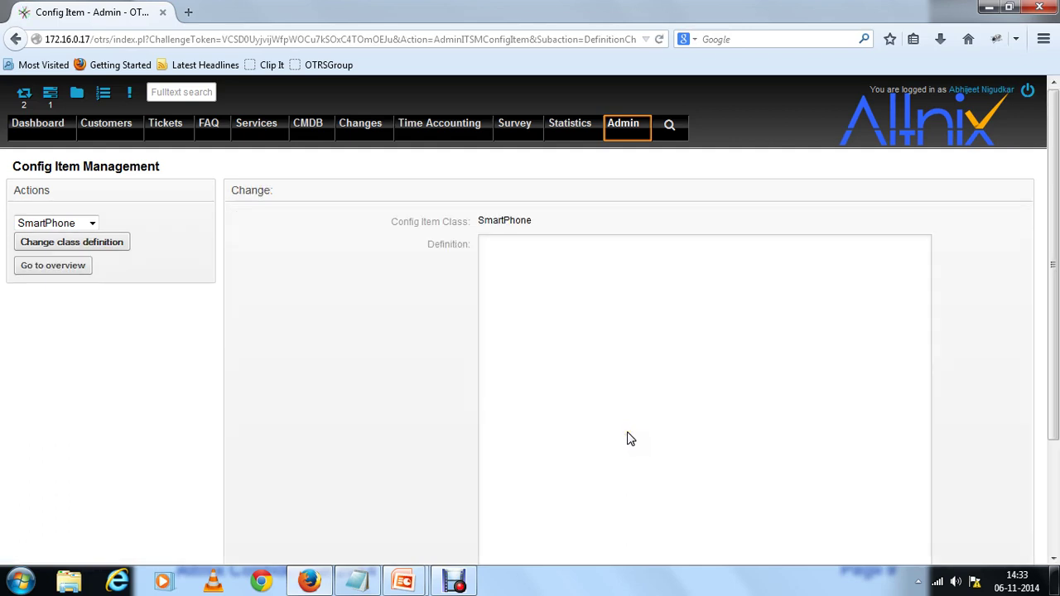
{"action": "left_click", "coordinate": [622, 345]}
{"action": "left_click_drag", "start_coordinate": [1055, 321], "coordinate": [1056, 473]}
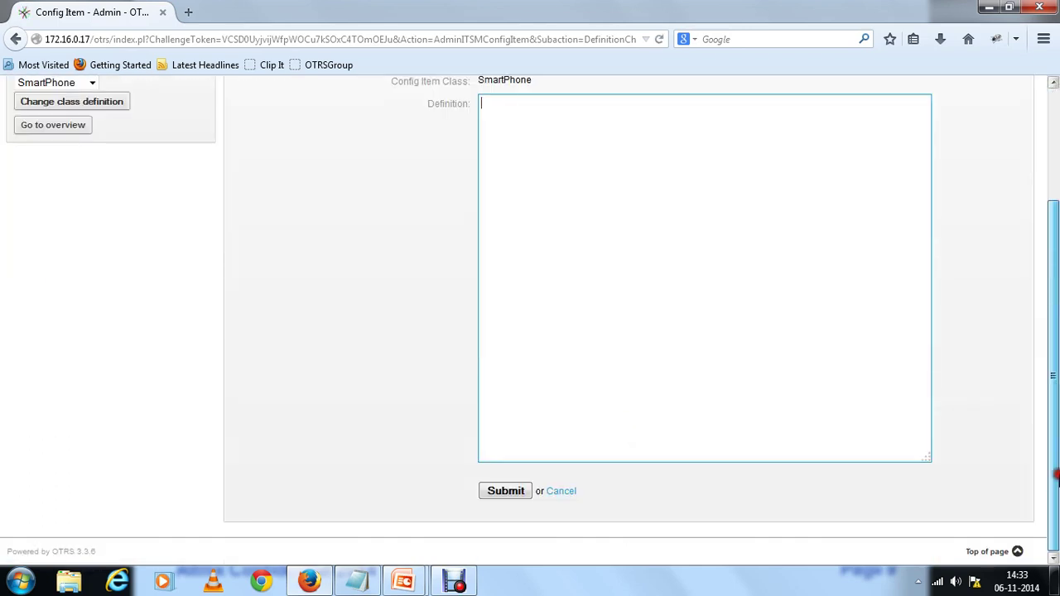
{"action": "scroll", "coordinate": [1055, 438], "scroll_direction": "up", "scroll_amount": 3}
{"action": "scroll", "coordinate": [1056, 403], "scroll_direction": "down", "scroll_amount": 2}
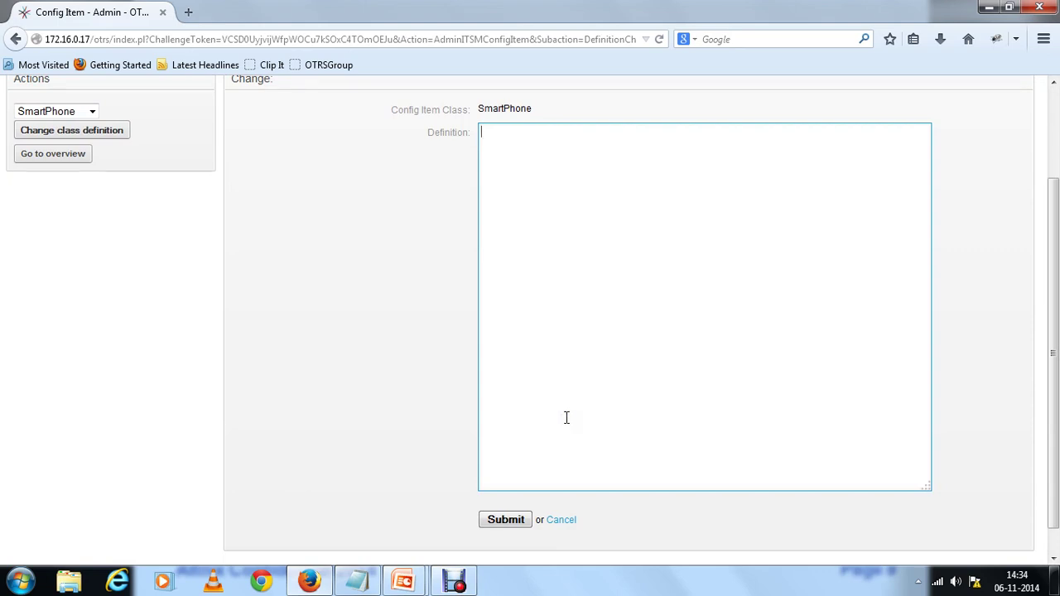
{"action": "left_click", "coordinate": [428, 487]}
{"action": "mouse_move", "coordinate": [1053, 402]}
{"action": "left_mouse_down"}
{"action": "mouse_move", "coordinate": [1054, 306]}
{"action": "mouse_move", "coordinate": [1052, 386]}
{"action": "left_mouse_up"}
{"action": "left_click", "coordinate": [769, 375]}
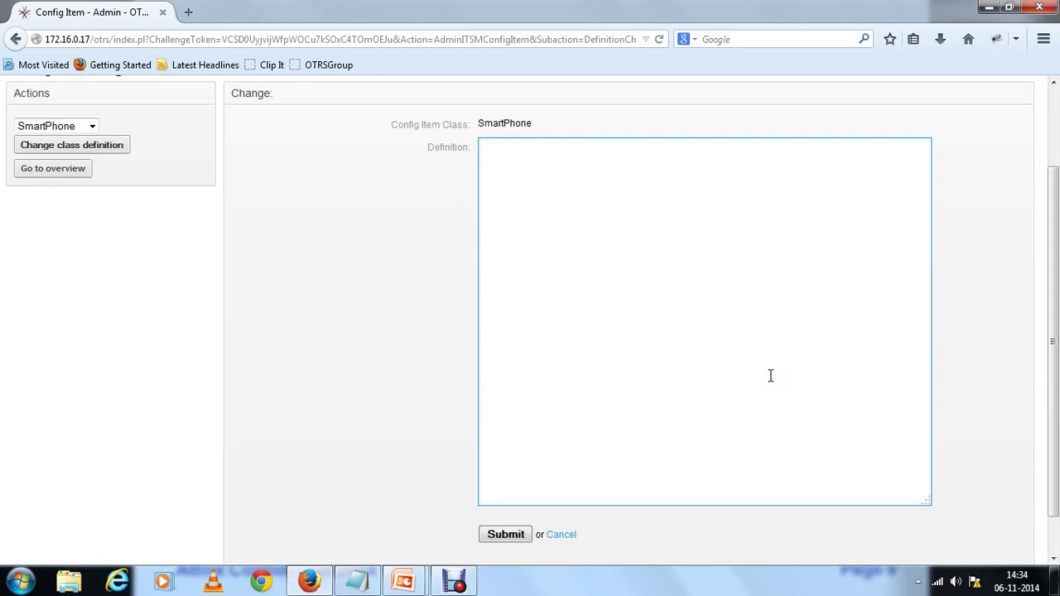
{"action": "left_click", "coordinate": [531, 440]}
{"action": "left_click", "coordinate": [530, 440]}
Copy the entire definition code from the Mobiles file in Notepad and paste it into the SmartPhone class's Definition field in Firefox
{"action": "left_click", "coordinate": [365, 582]}
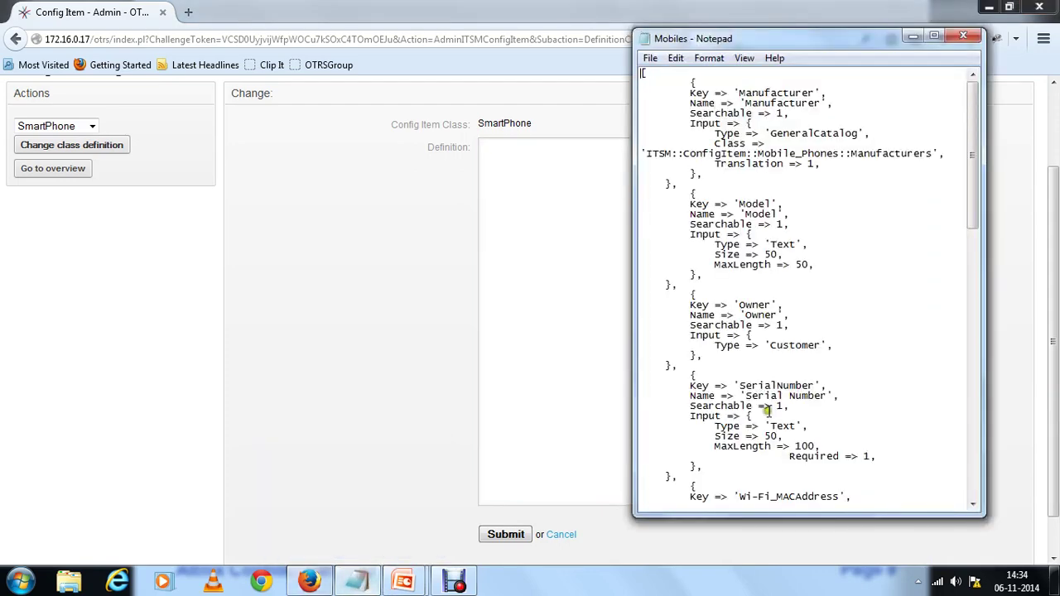
{"action": "left_click", "coordinate": [844, 224]}
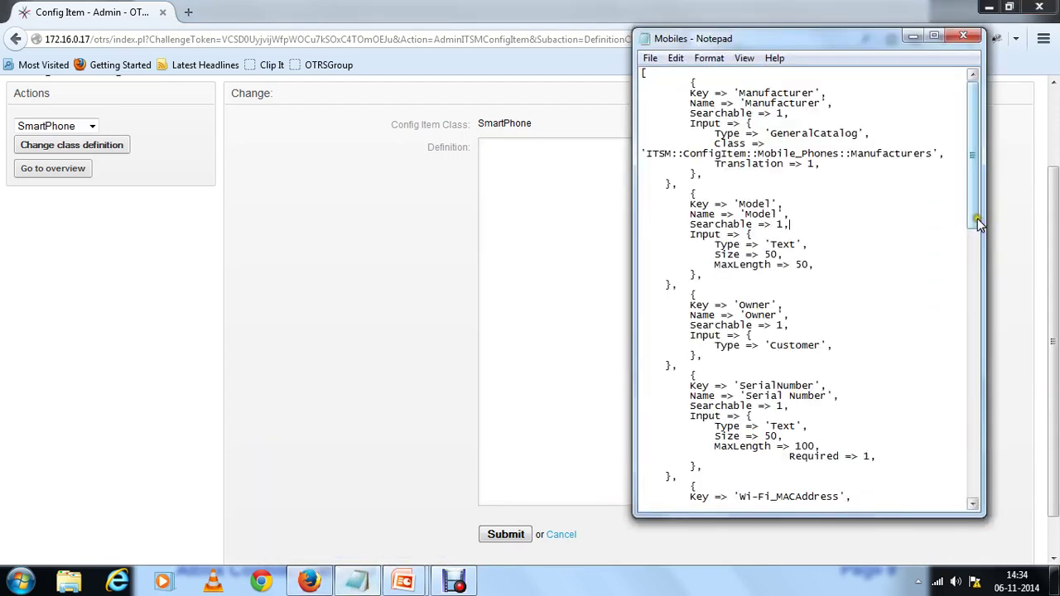
{"action": "left_click_drag", "start_coordinate": [977, 219], "coordinate": [975, 160]}
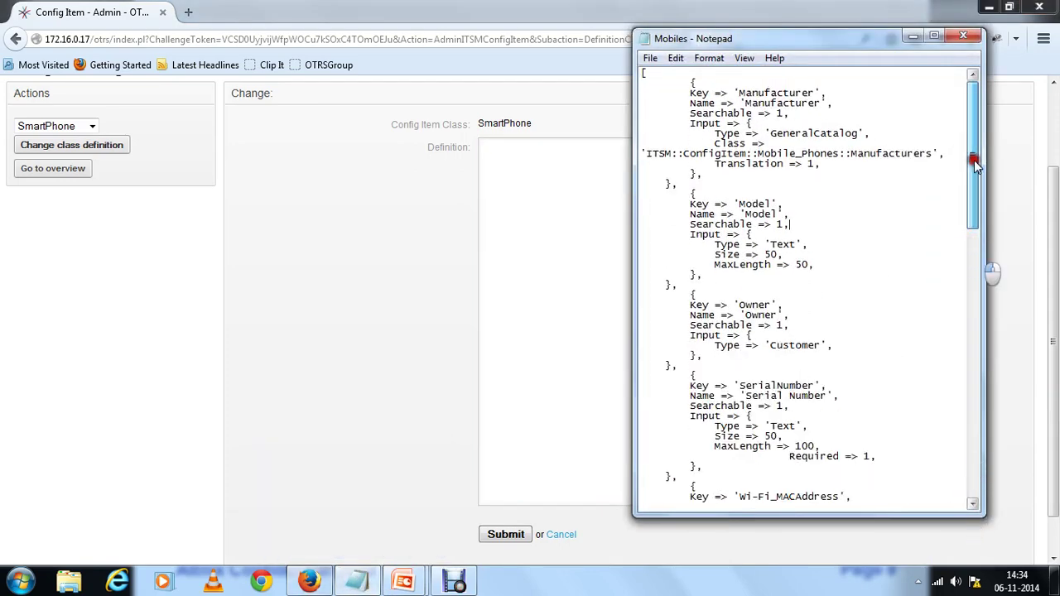
{"action": "left_click", "coordinate": [872, 168]}
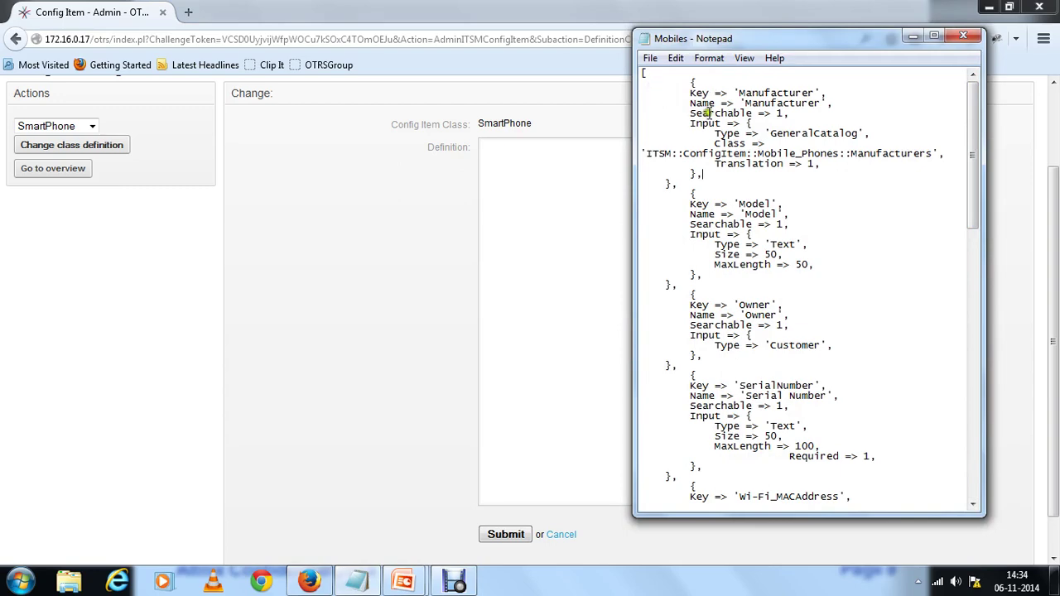
{"action": "left_click_drag", "start_coordinate": [972, 202], "coordinate": [958, 184]}
{"action": "left_click", "coordinate": [796, 145]}
{"action": "key", "text": "ctrl+a"}
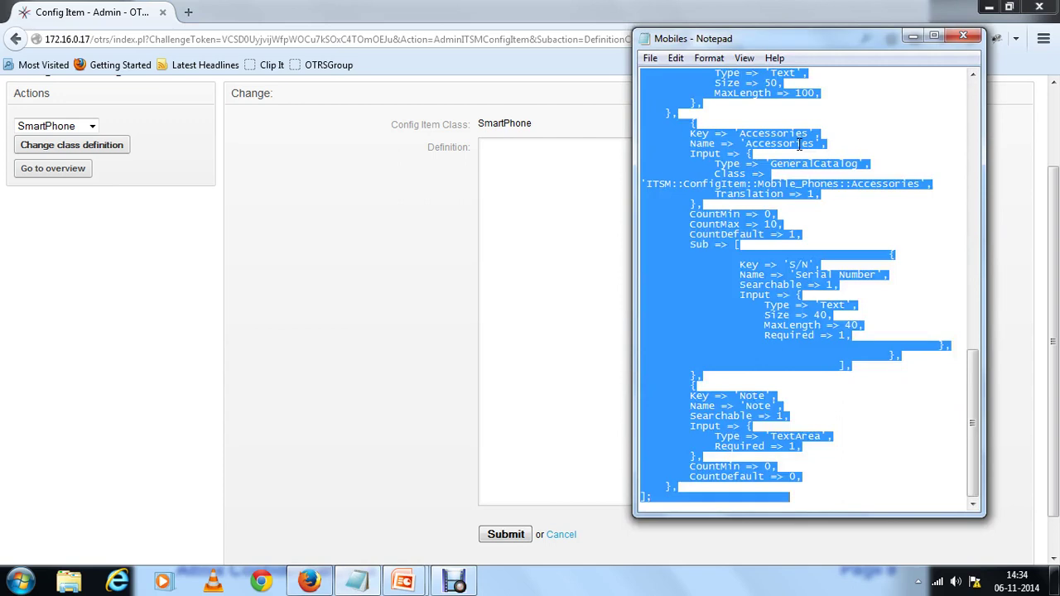
{"action": "key", "text": "ctrl+c"}
{"action": "left_click", "coordinate": [515, 188]}
{"action": "key", "text": "ctrl+v"}
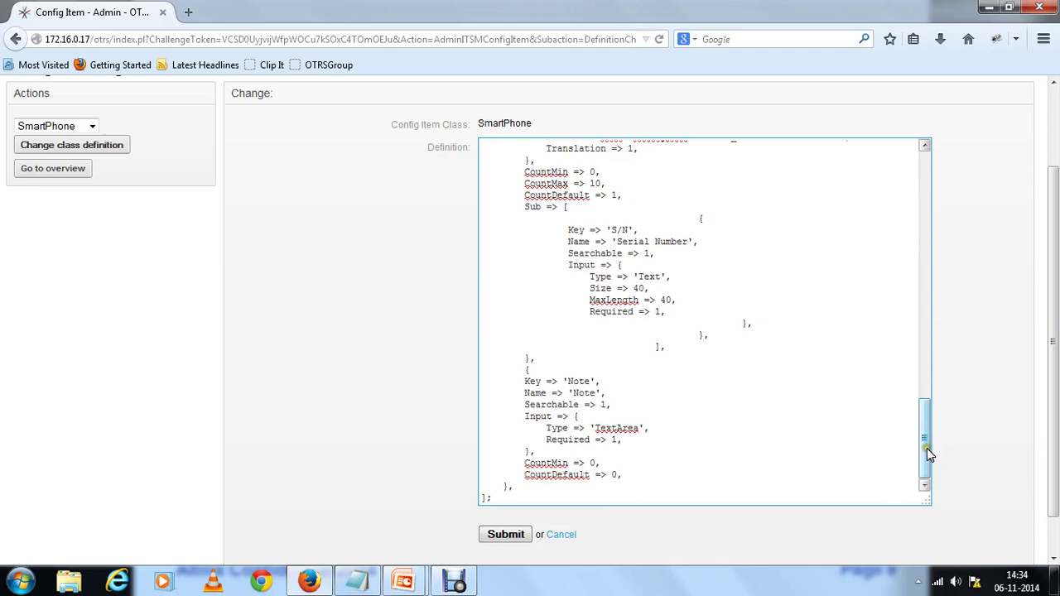
Check the end of the pasted SmartPhone class definition and submit it
{"action": "mouse_move", "coordinate": [926, 448]}
{"action": "left_mouse_down"}
{"action": "mouse_move", "coordinate": [925, 173]}
{"action": "mouse_move", "coordinate": [925, 437]}
{"action": "left_mouse_up"}
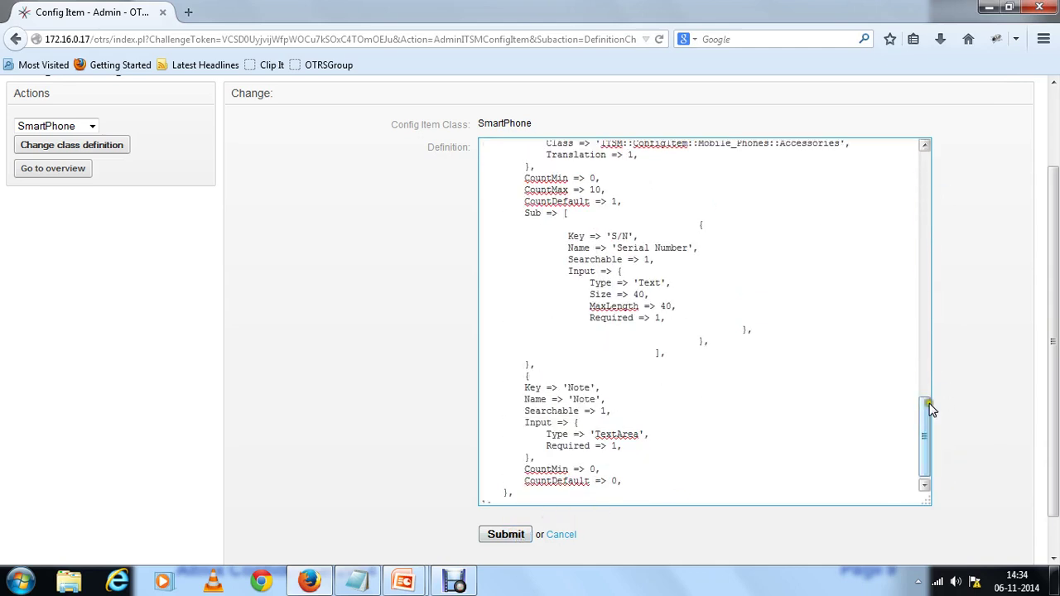
{"action": "left_click_drag", "start_coordinate": [928, 435], "coordinate": [925, 464]}
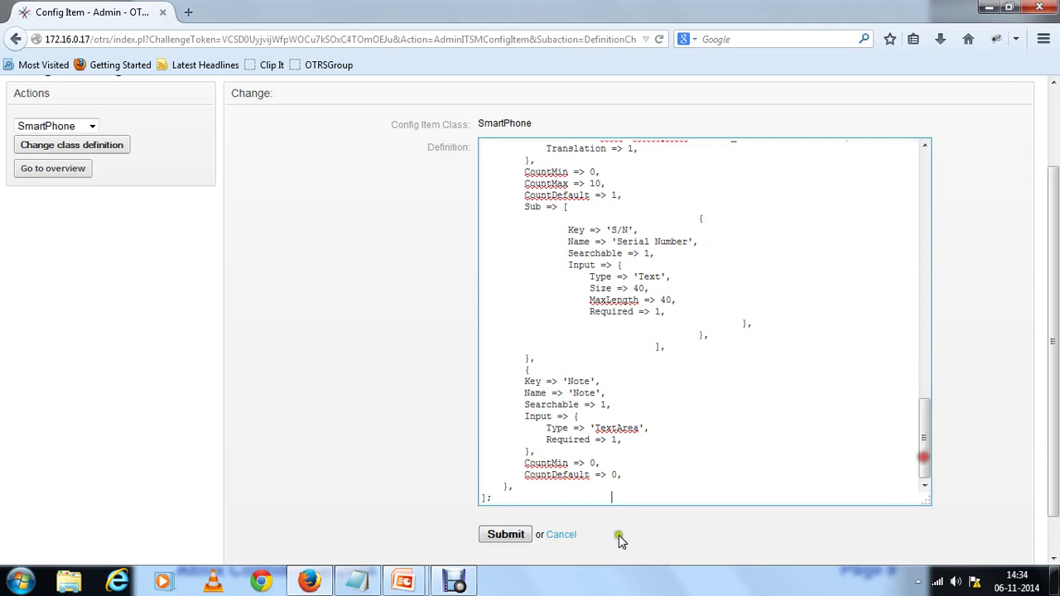
{"action": "left_click", "coordinate": [515, 535]}
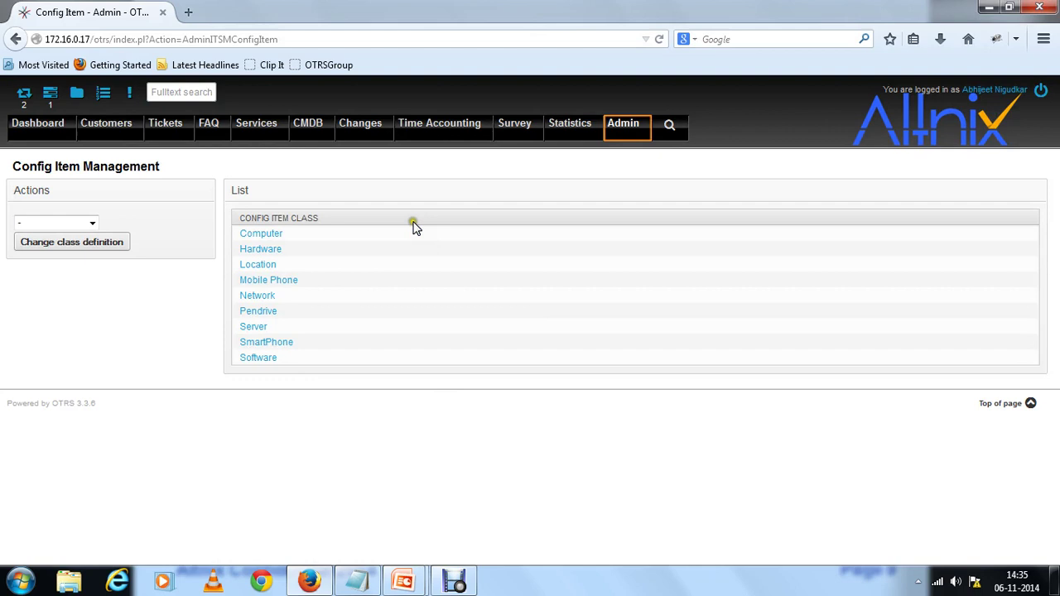
Open the CMDB config item overview to check for the SmartPhone class
{"action": "left_click", "coordinate": [307, 124]}
{"action": "left_click", "coordinate": [694, 445]}
{"action": "left_click", "coordinate": [314, 124]}
{"action": "left_click", "coordinate": [313, 154]}
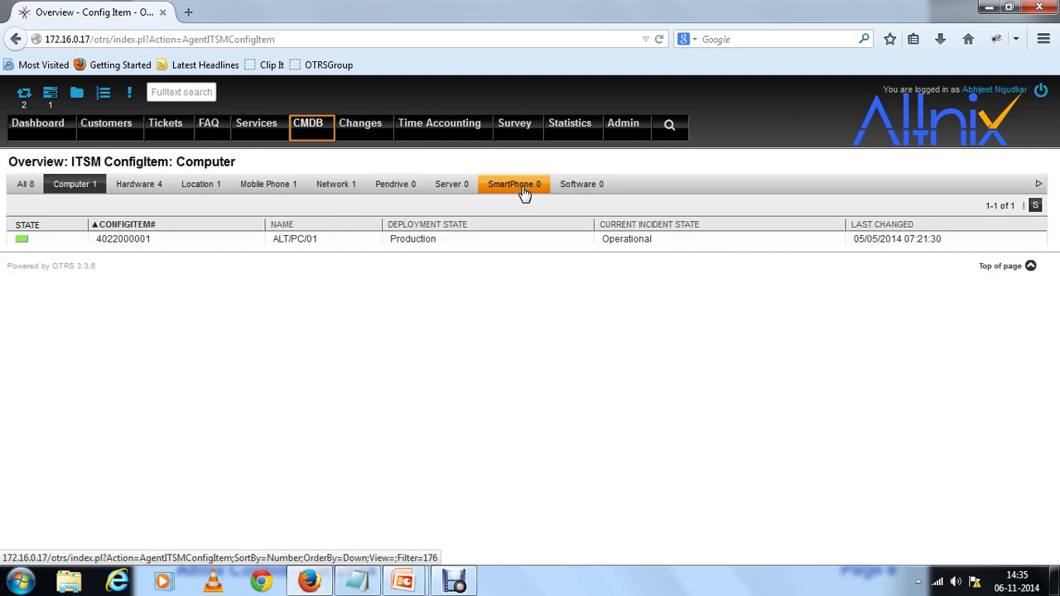
Start a new CMDB config item of the SmartPhone class and look over its entry form
{"action": "left_click", "coordinate": [319, 133]}
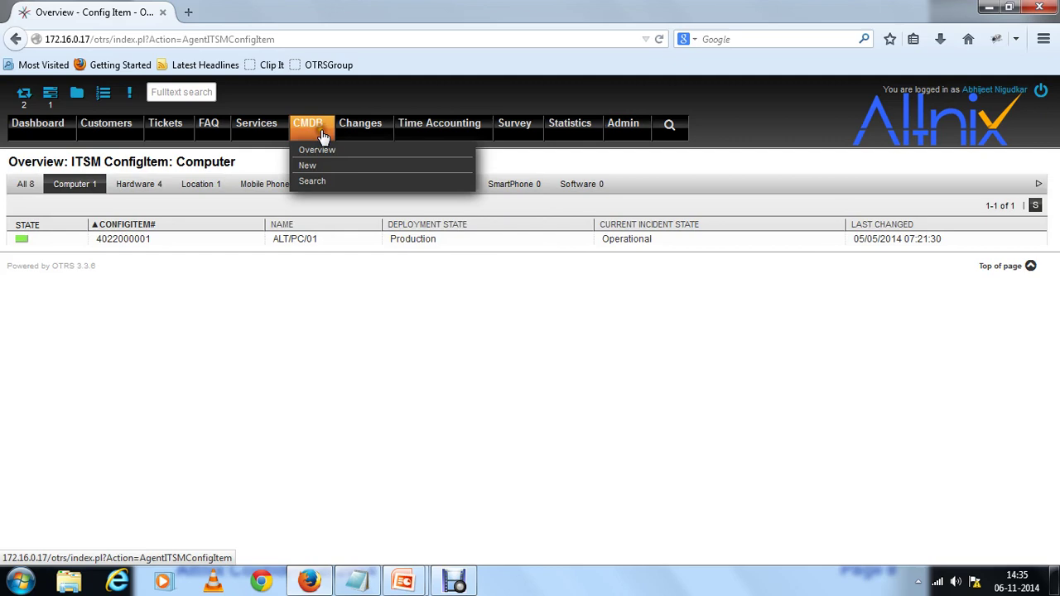
{"action": "left_click", "coordinate": [308, 165]}
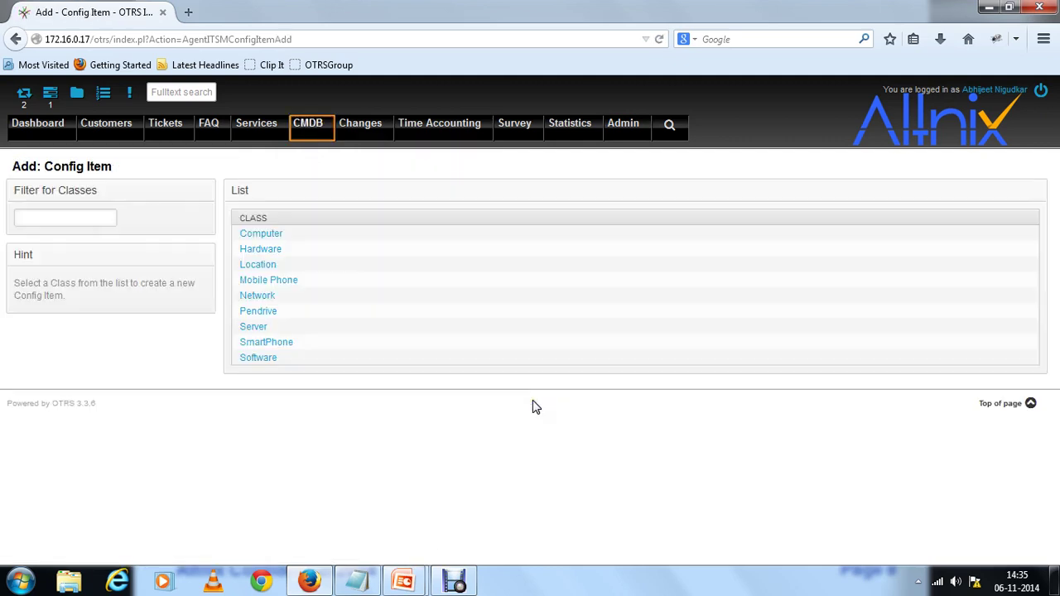
{"action": "left_click", "coordinate": [280, 345]}
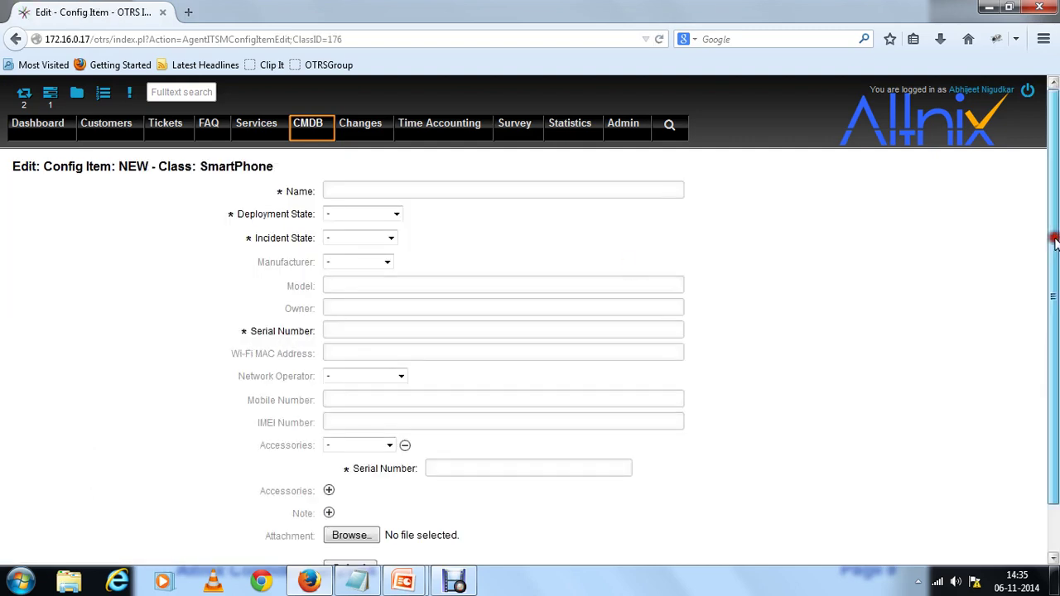
{"action": "left_click_drag", "start_coordinate": [1055, 231], "coordinate": [1053, 327]}
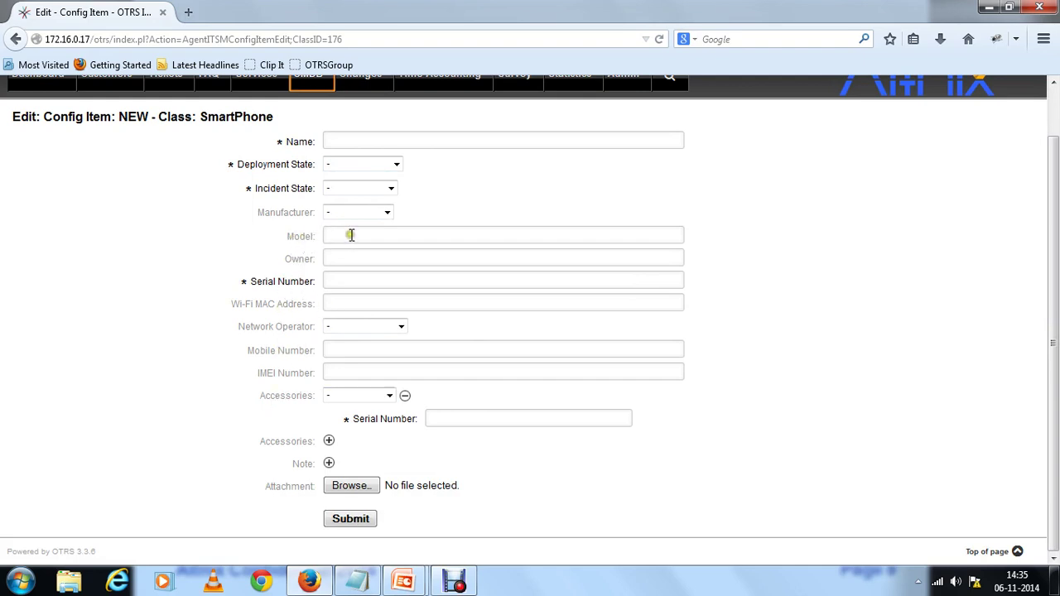
{"action": "left_click", "coordinate": [277, 280]}
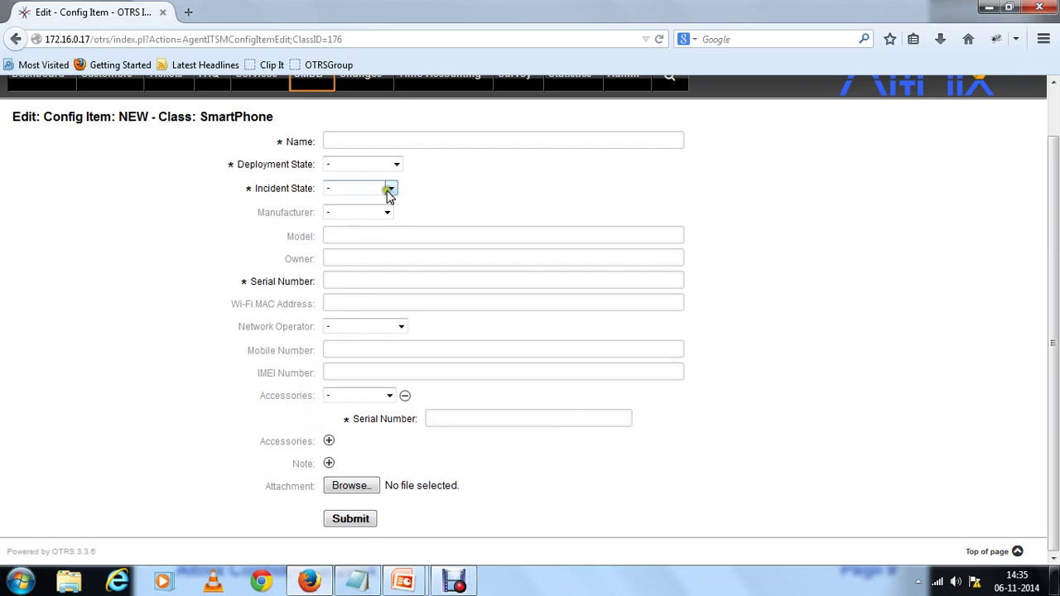
{"action": "mouse_move", "coordinate": [1056, 397]}
{"action": "left_mouse_down"}
{"action": "mouse_move", "coordinate": [1053, 241]}
{"action": "mouse_move", "coordinate": [1055, 406]}
{"action": "left_mouse_up"}
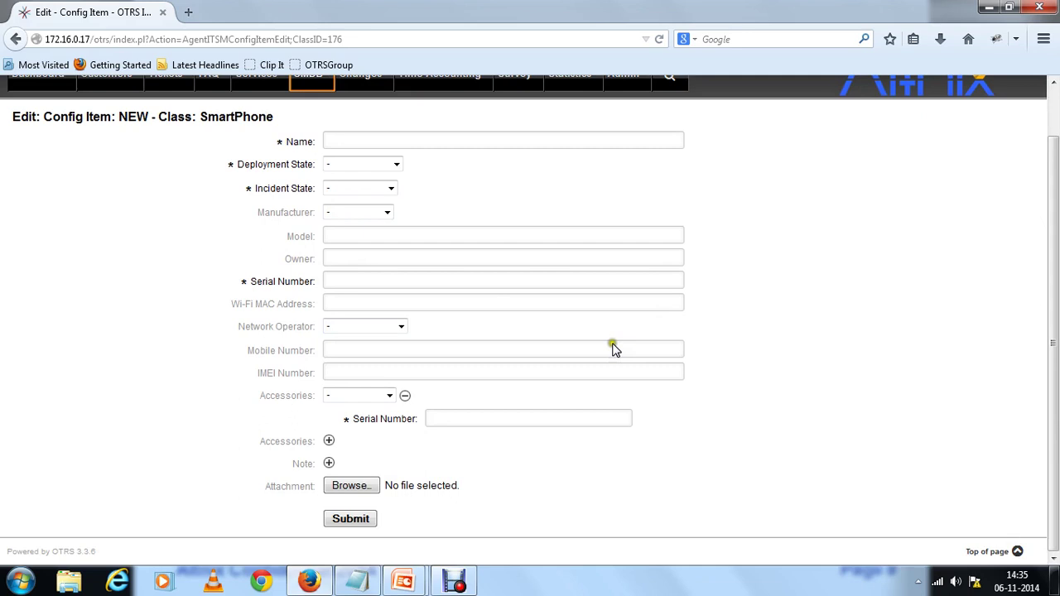
Name the config item My Smartphoe and set its deployment state to Production and incident state to Operational
{"action": "left_click", "coordinate": [436, 140]}
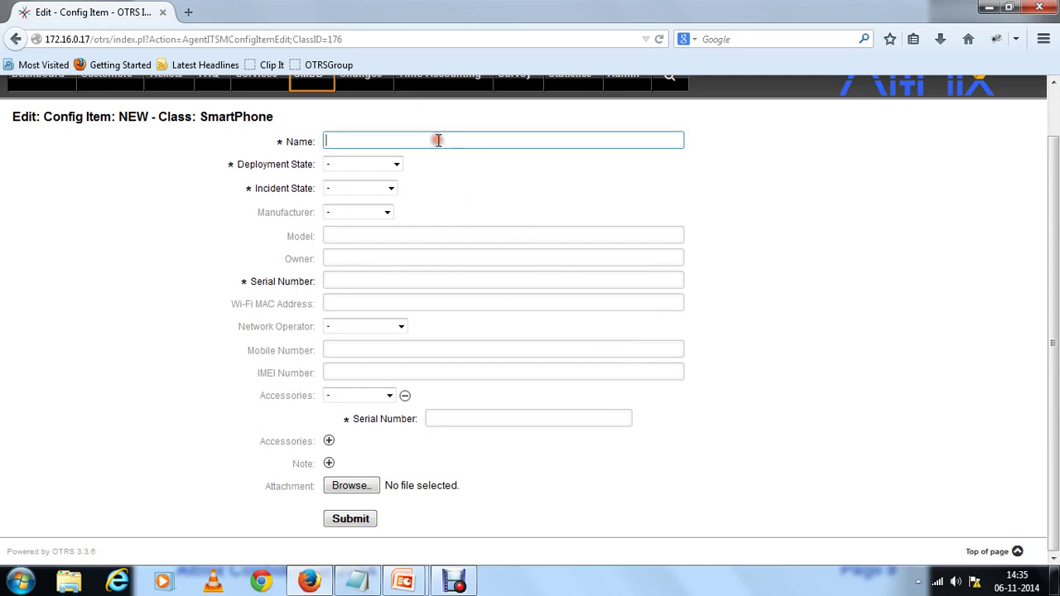
{"action": "type", "text": "My Smartphoe"}
{"action": "left_click", "coordinate": [395, 164]}
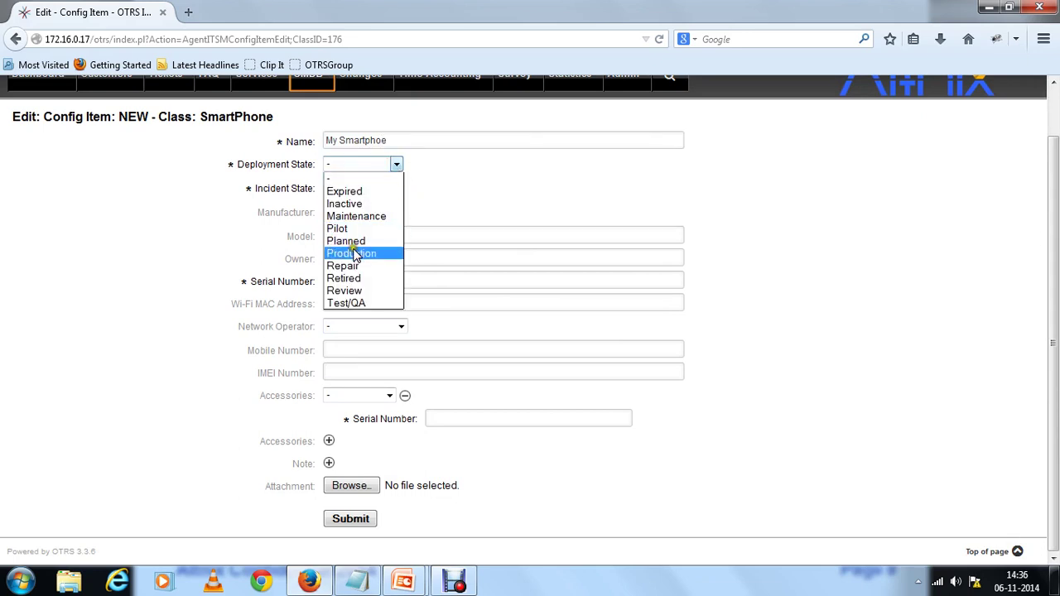
{"action": "left_click", "coordinate": [354, 254]}
{"action": "left_click", "coordinate": [390, 188]}
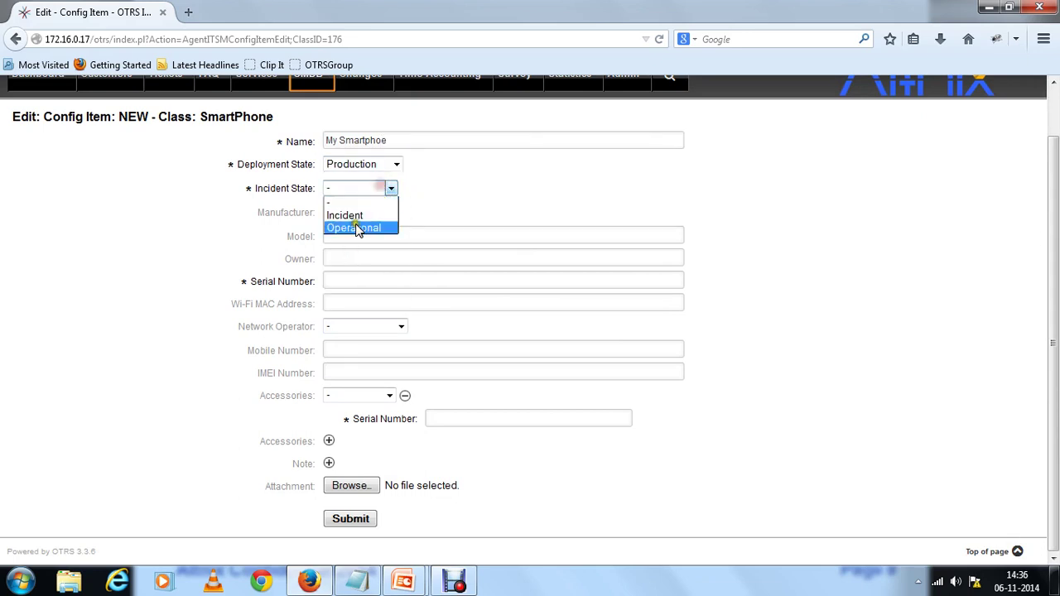
{"action": "left_click", "coordinate": [358, 228]}
Set the smartphone's manufacturer to LG and its model to Nexus 4
{"action": "left_click", "coordinate": [360, 214]}
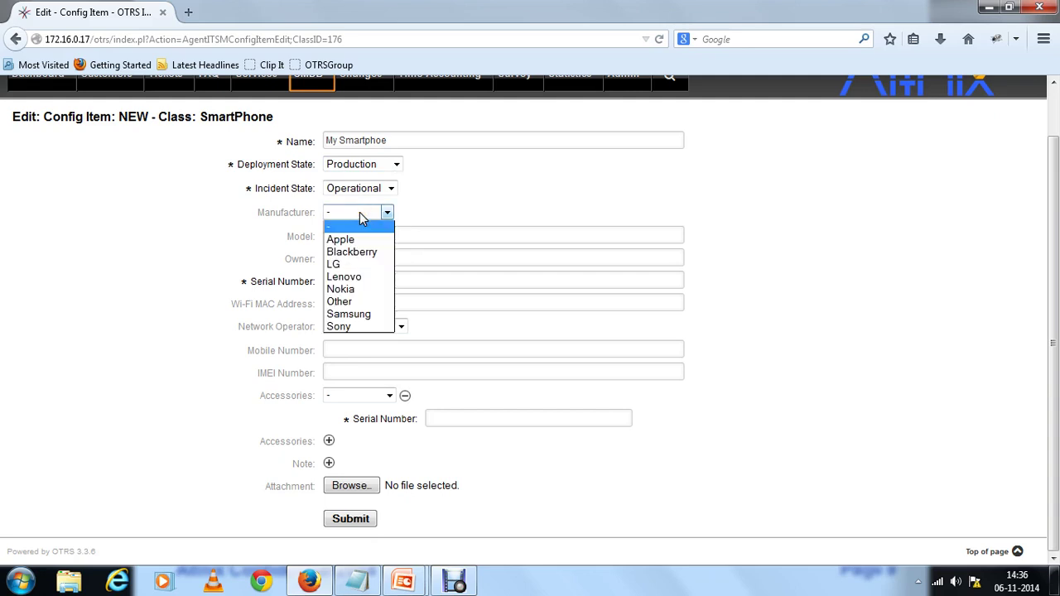
{"action": "left_click", "coordinate": [338, 265]}
{"action": "left_click", "coordinate": [361, 239]}
{"action": "type", "text": "Nexus 4"}
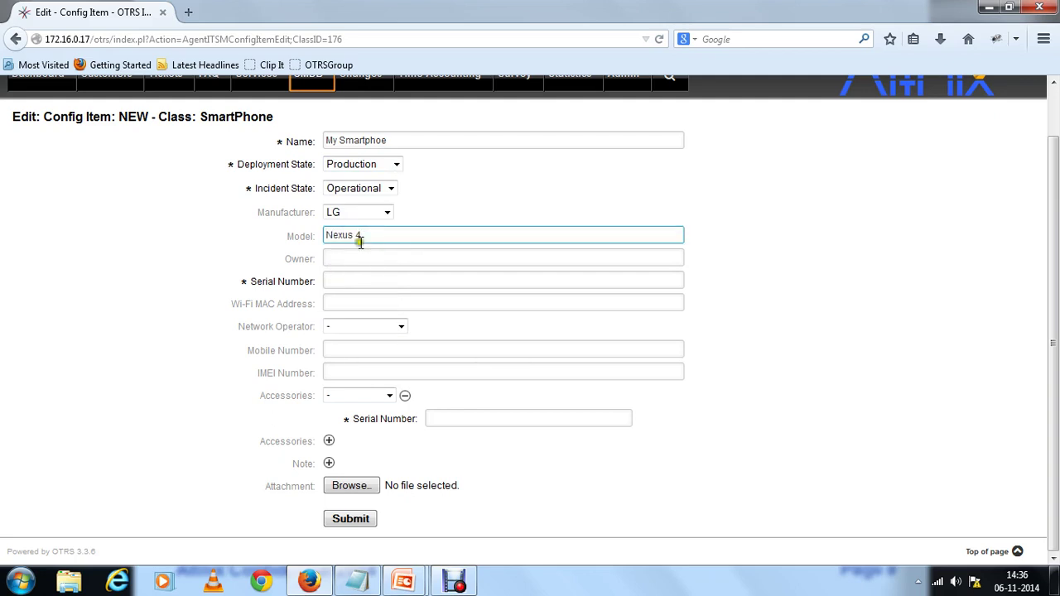
Assign an existing customer as the smartphone's owner and set its serial number to 12345678
{"action": "left_click", "coordinate": [351, 260]}
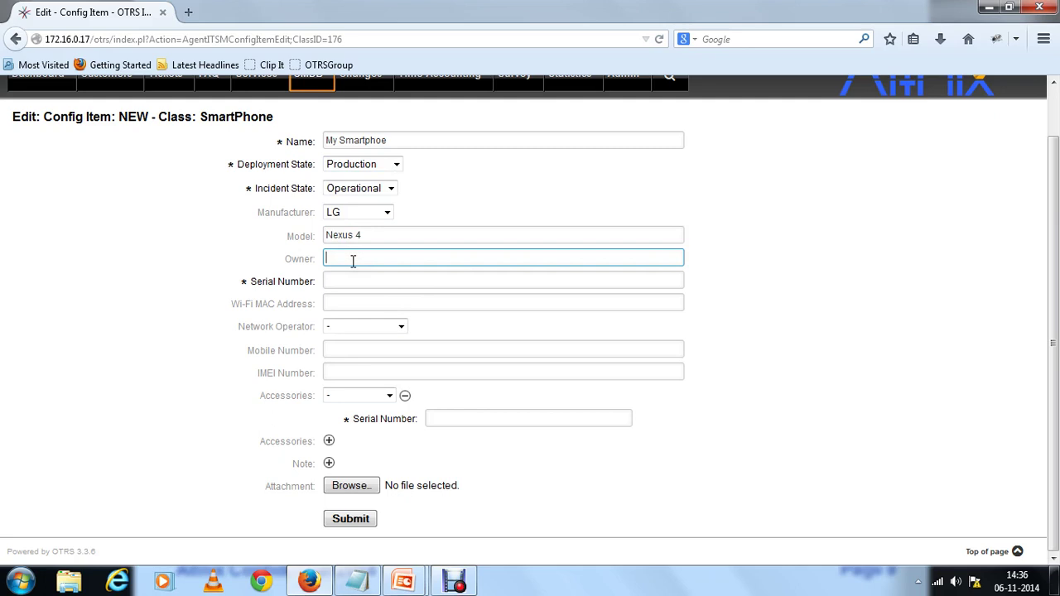
{"action": "type", "text": "ur"}
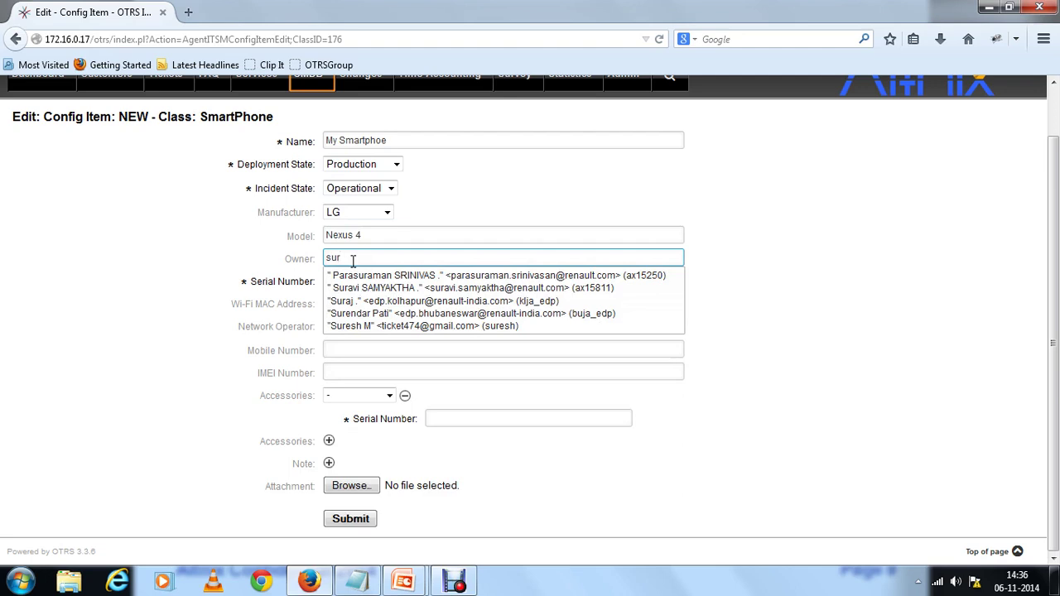
{"action": "left_click", "coordinate": [361, 326]}
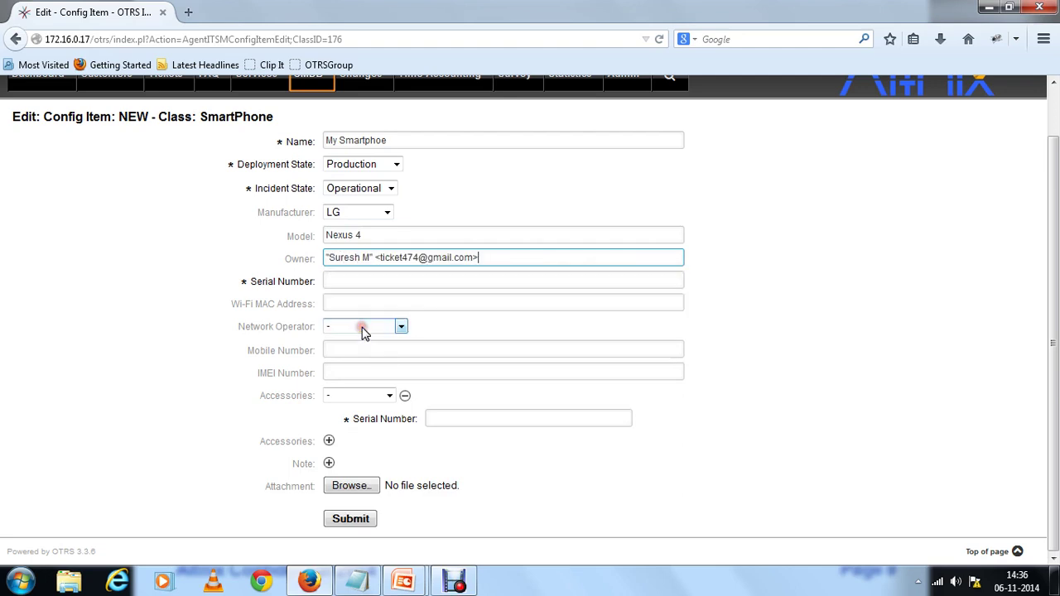
{"action": "left_click", "coordinate": [364, 281]}
{"action": "type", "text": "1234"}
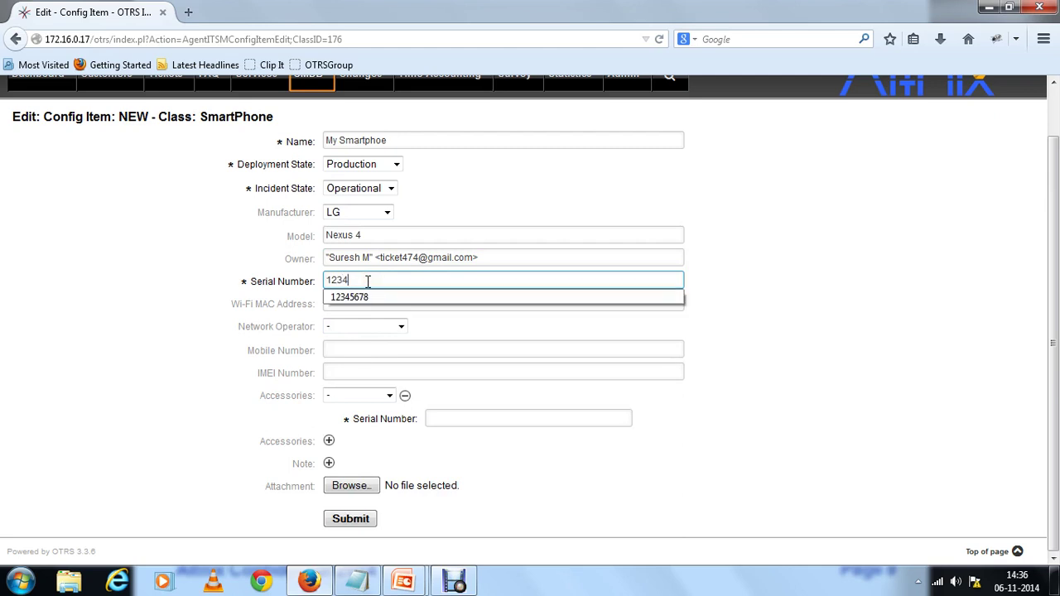
{"action": "type", "text": "567"}
{"action": "left_click", "coordinate": [359, 296]}
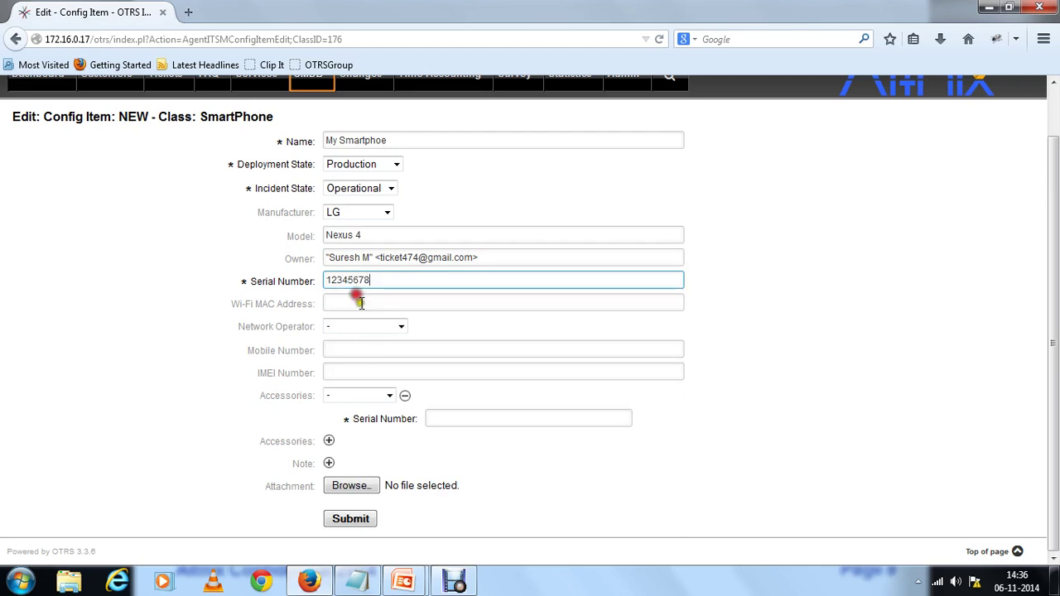
Enter 123.4f.56. as the Wi-Fi MAC address, choose AT&T as network operator, and fill in the mobile and IMEI numbers
{"action": "left_click", "coordinate": [361, 303]}
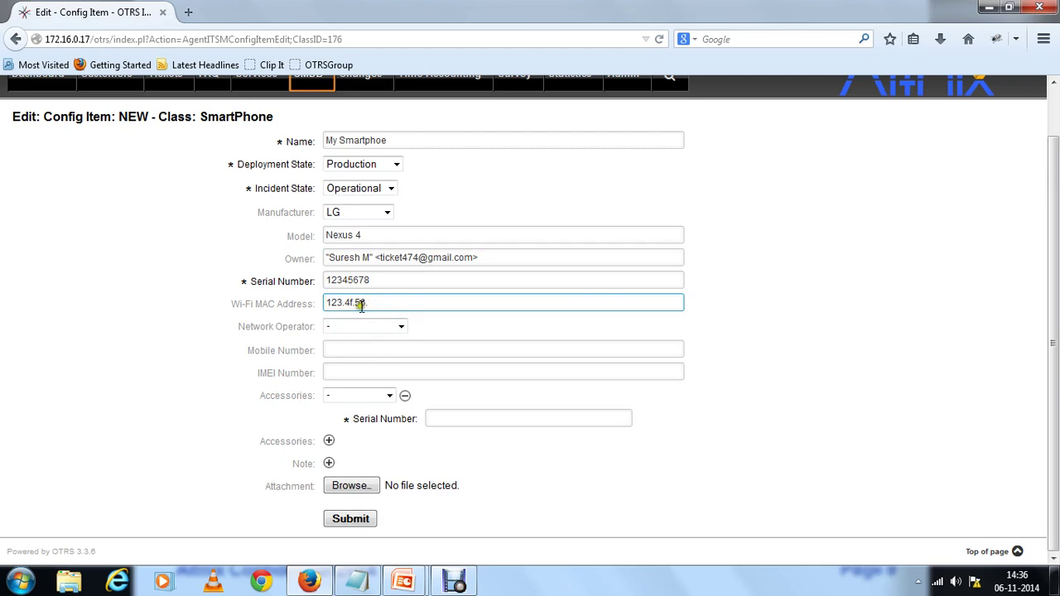
{"action": "left_click", "coordinate": [364, 326]}
{"action": "left_click", "coordinate": [346, 350]}
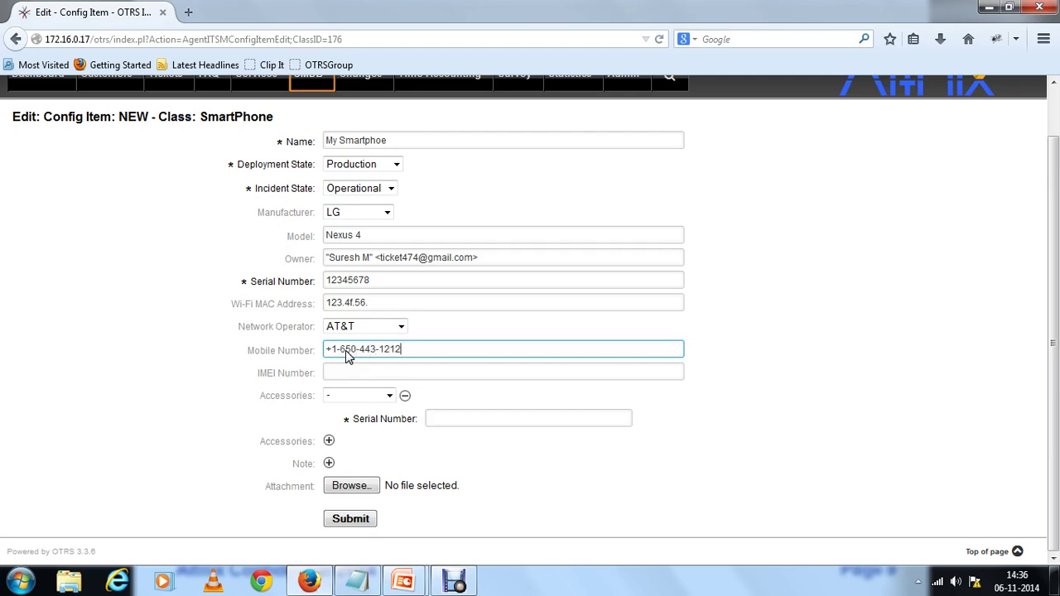
{"action": "left_click", "coordinate": [346, 372]}
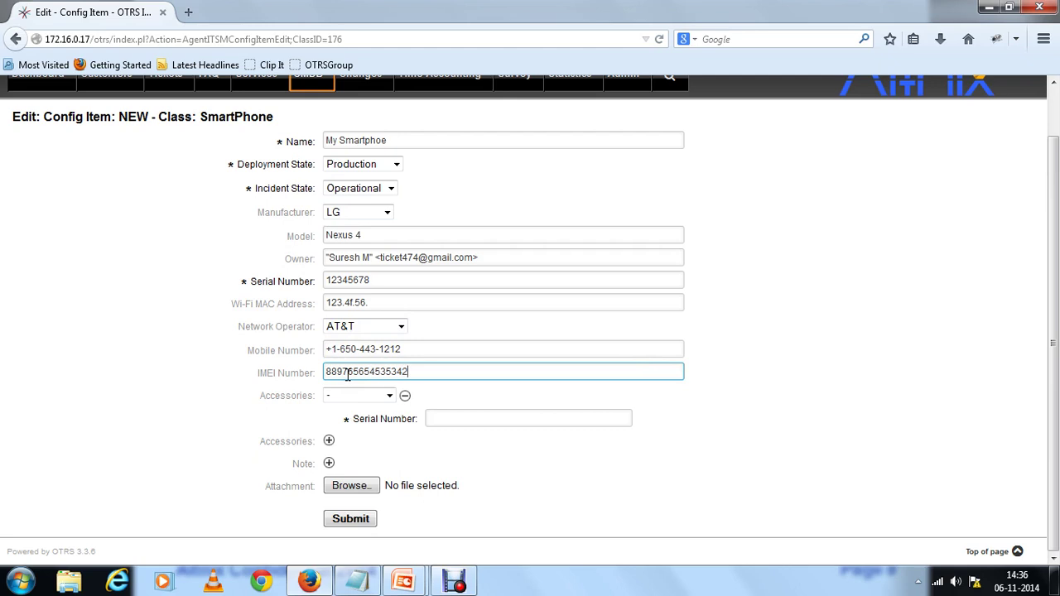
Set the smartphone's first accessory to Battery and add a second accessory entry
{"action": "left_click", "coordinate": [351, 397]}
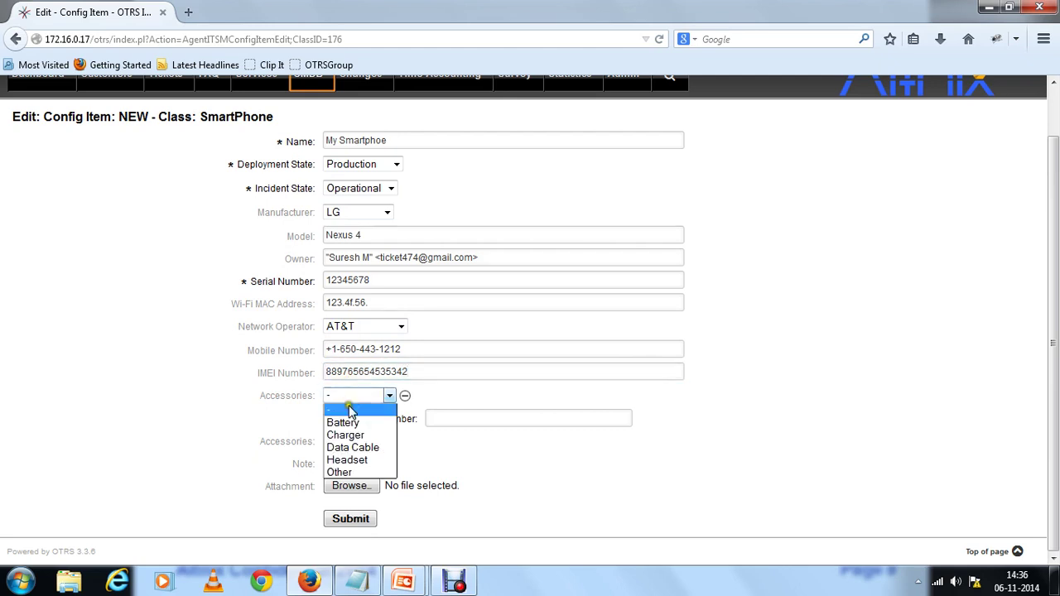
{"action": "left_click", "coordinate": [346, 423]}
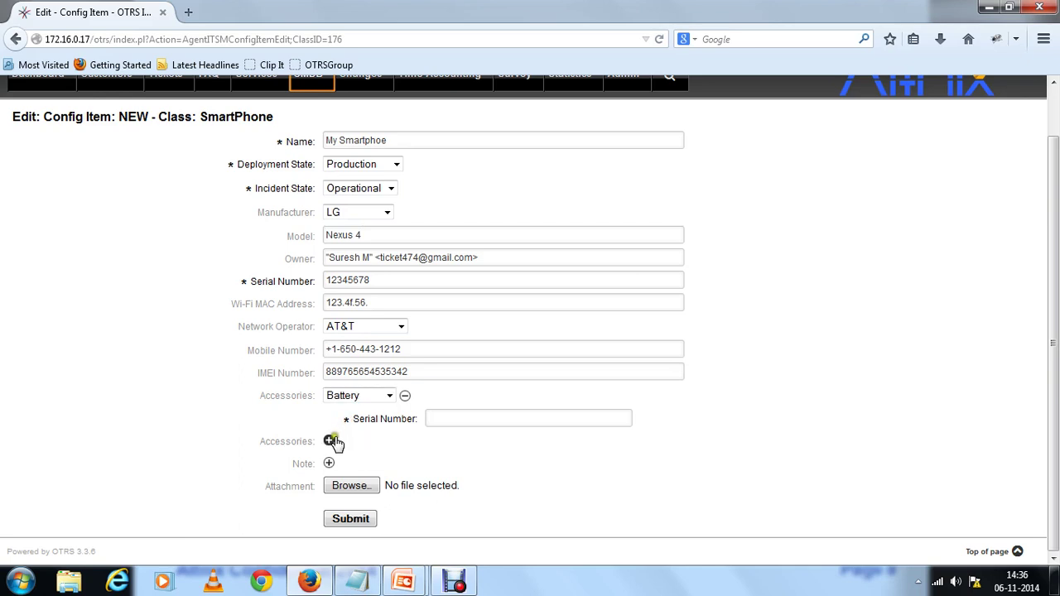
{"action": "left_click", "coordinate": [329, 441]}
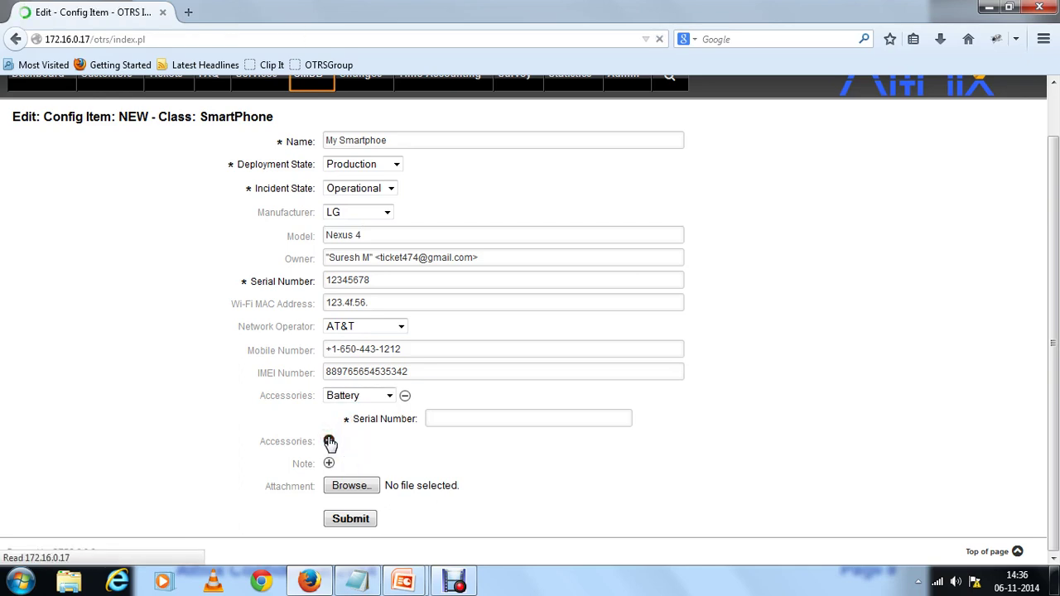
{"action": "left_click", "coordinate": [1053, 494]}
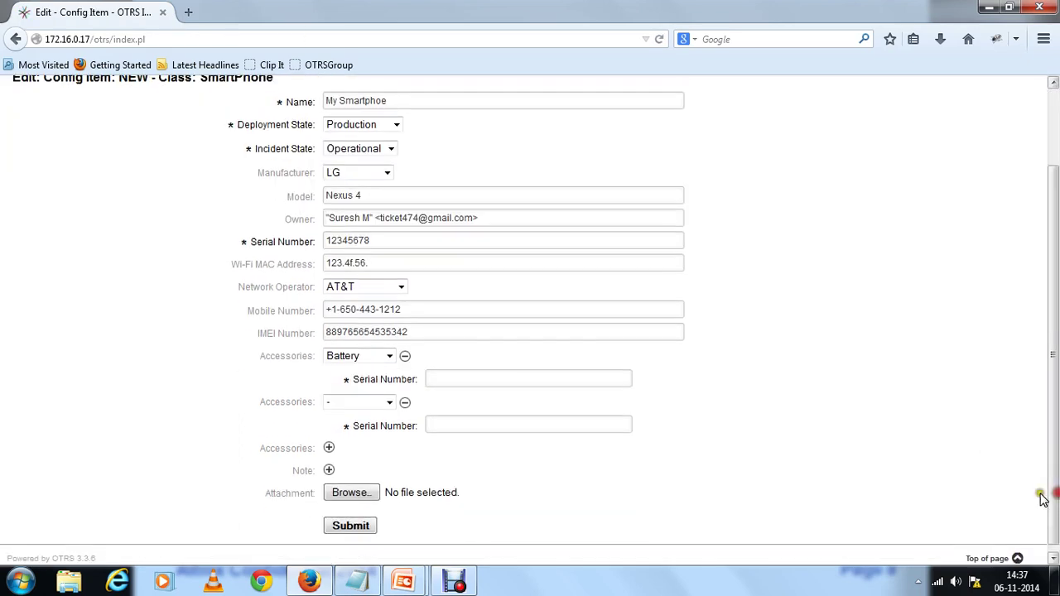
Set the second accessory to Charger and try to submit the smartphone config item
{"action": "left_click", "coordinate": [386, 401]}
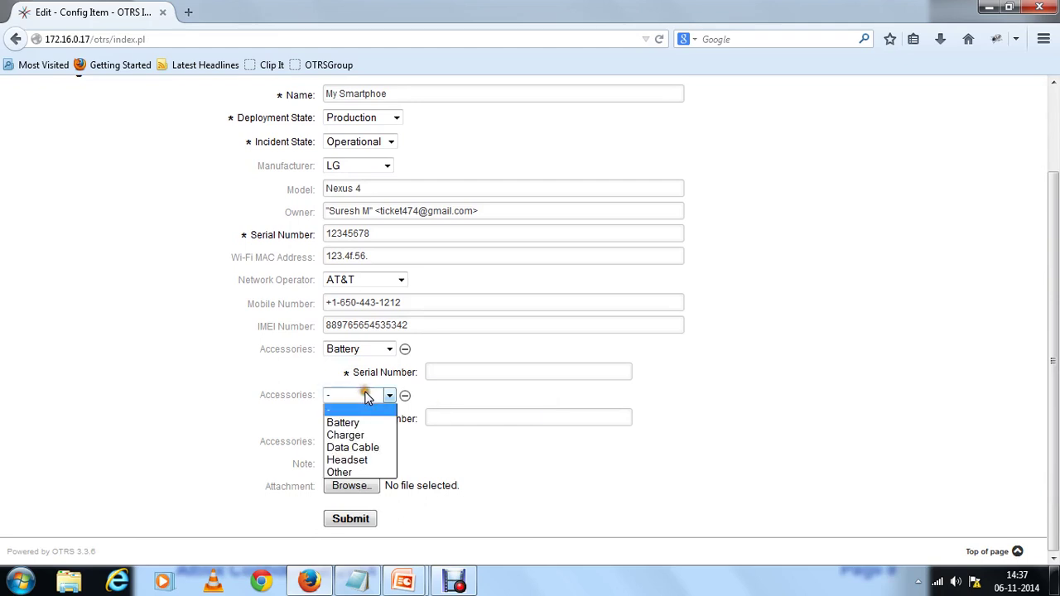
{"action": "left_click", "coordinate": [348, 435]}
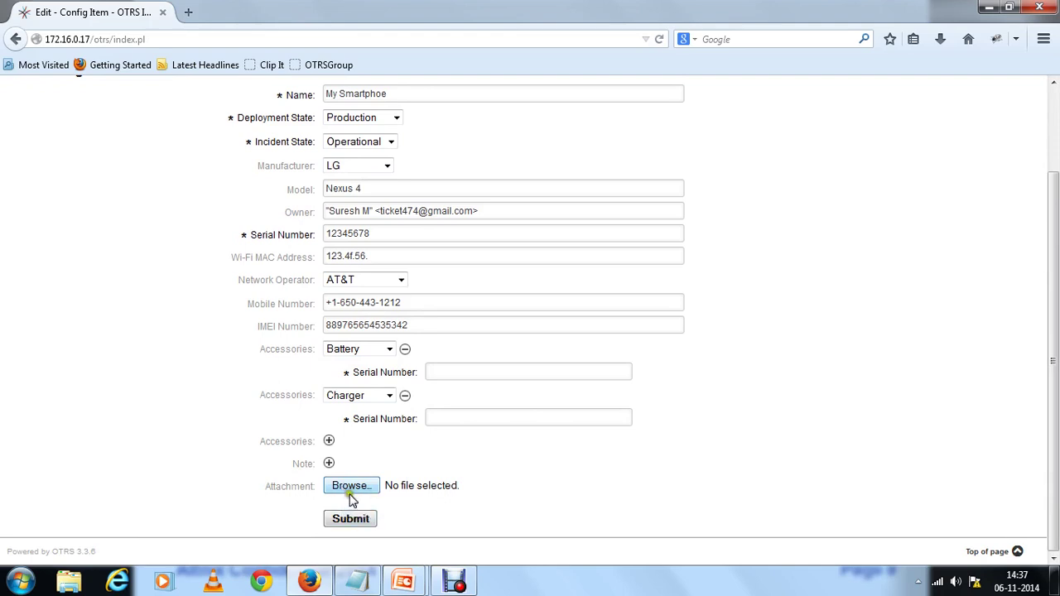
{"action": "left_click", "coordinate": [351, 518]}
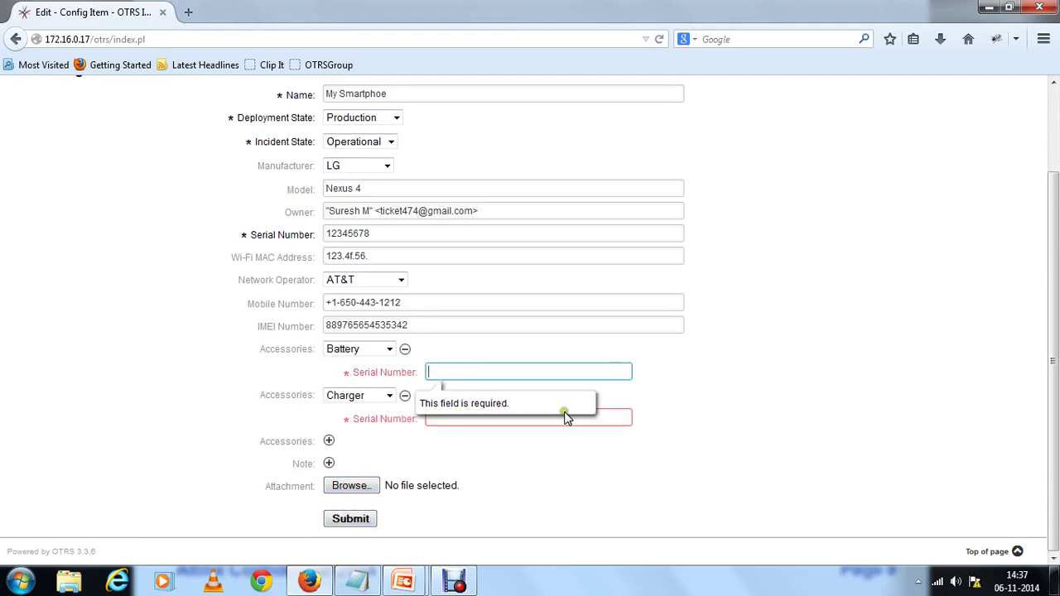
Enter 123456 as the serial number of both the battery and the charger, and submit the config item
{"action": "type", "text": "123456"}
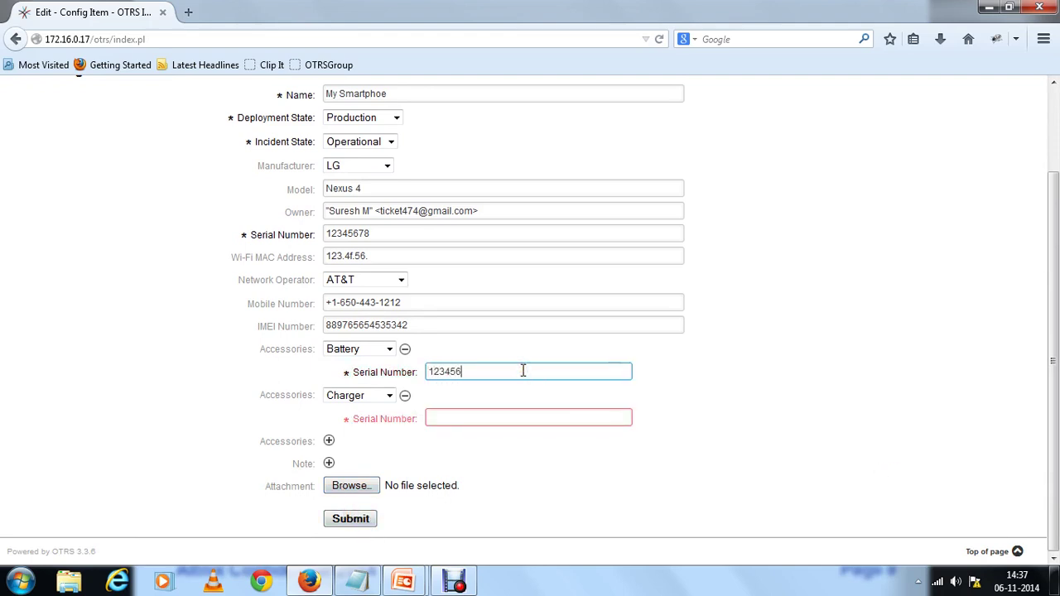
{"action": "left_click", "coordinate": [463, 417]}
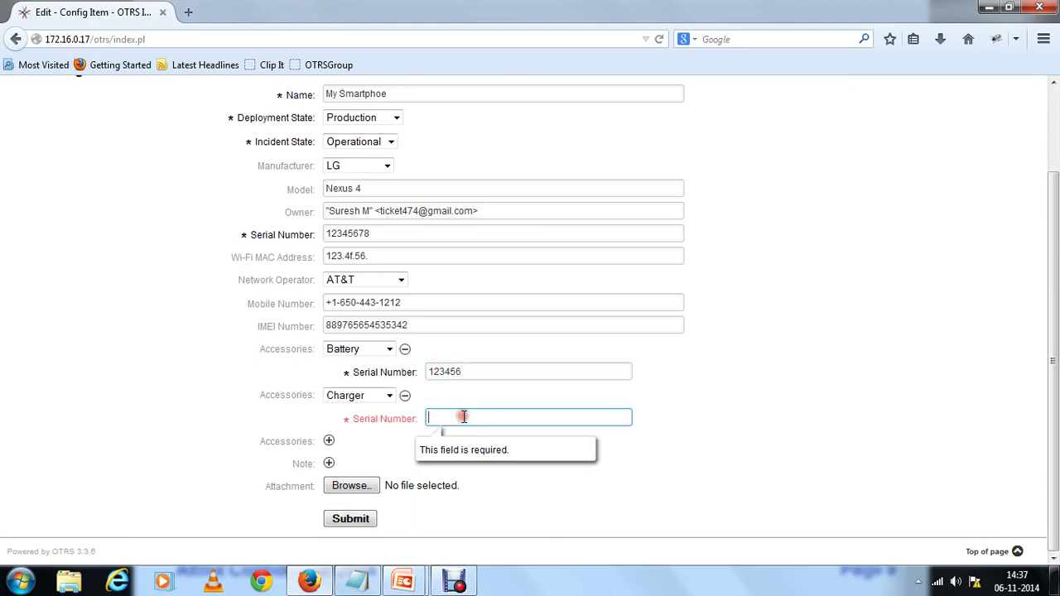
{"action": "type", "text": "123456"}
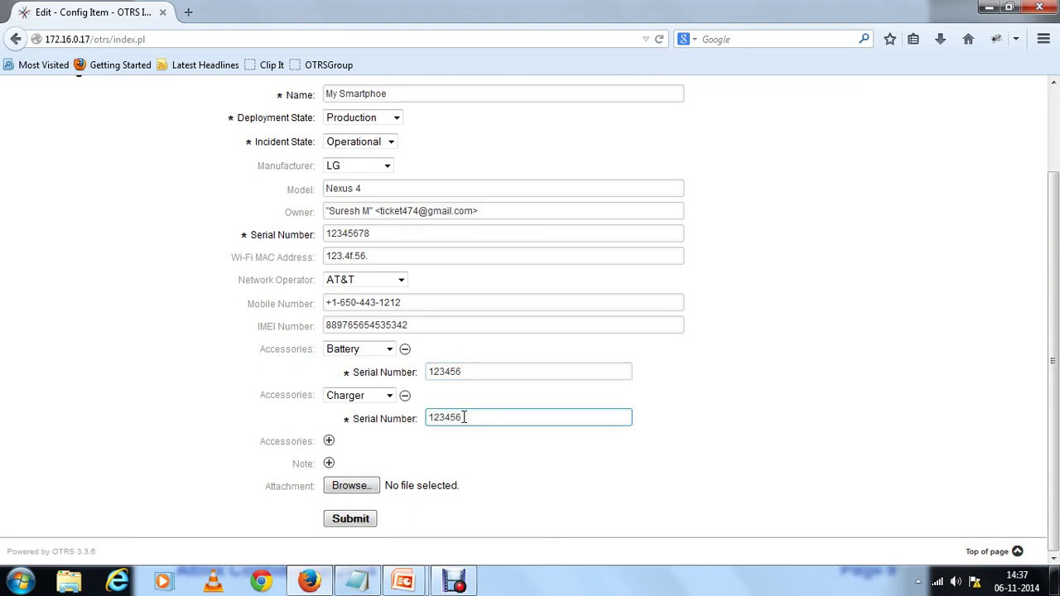
{"action": "left_click", "coordinate": [354, 520]}
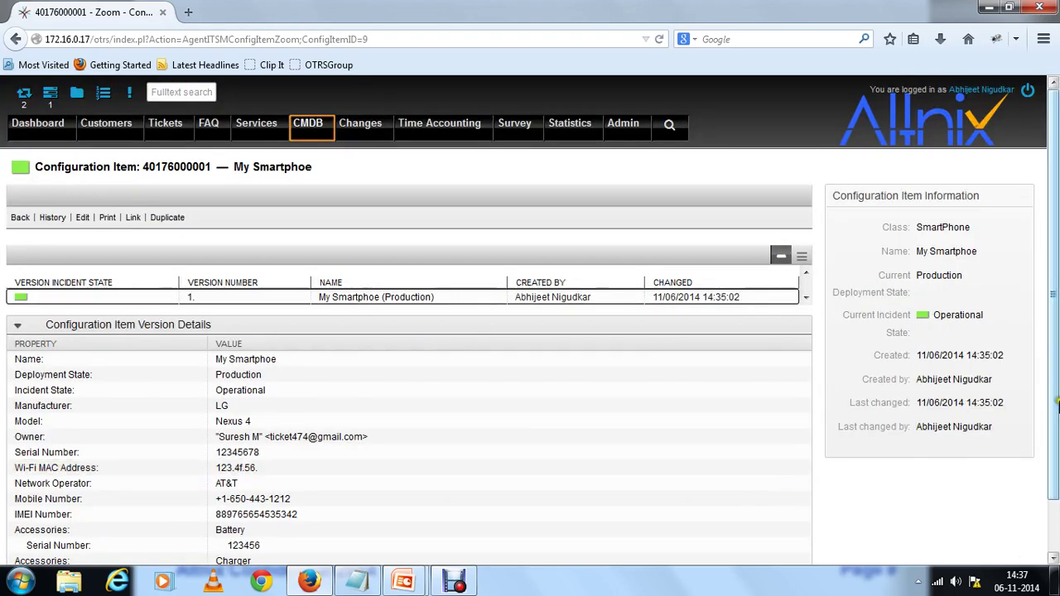
Review the saved smartphone's version details and list the SmartPhone class in the CMDB overview
{"action": "left_click_drag", "start_coordinate": [1053, 406], "coordinate": [1054, 514]}
{"action": "left_click_drag", "start_coordinate": [1055, 439], "coordinate": [1055, 382]}
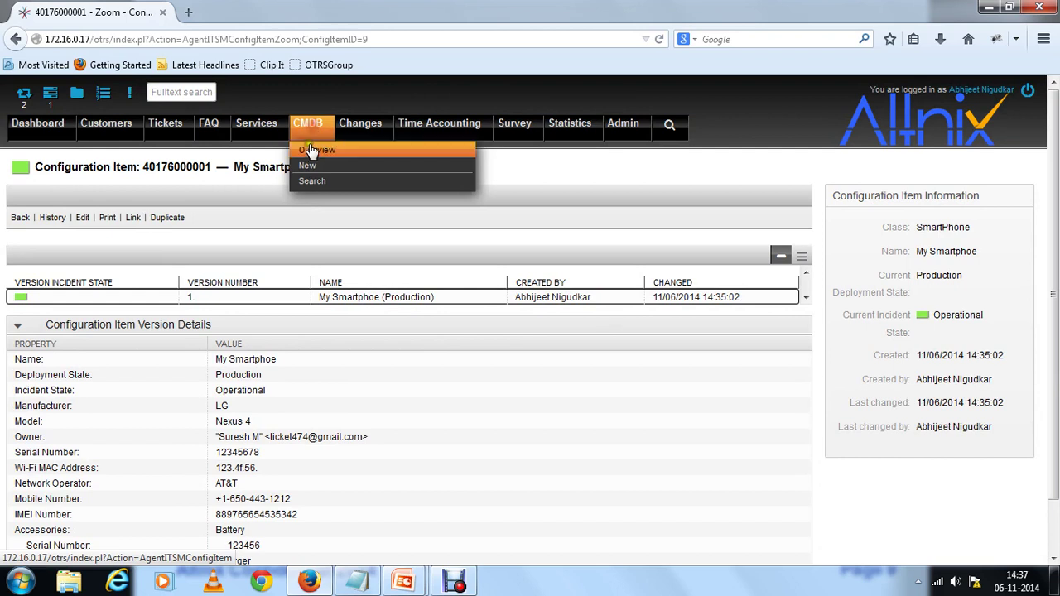
{"action": "left_click", "coordinate": [308, 151]}
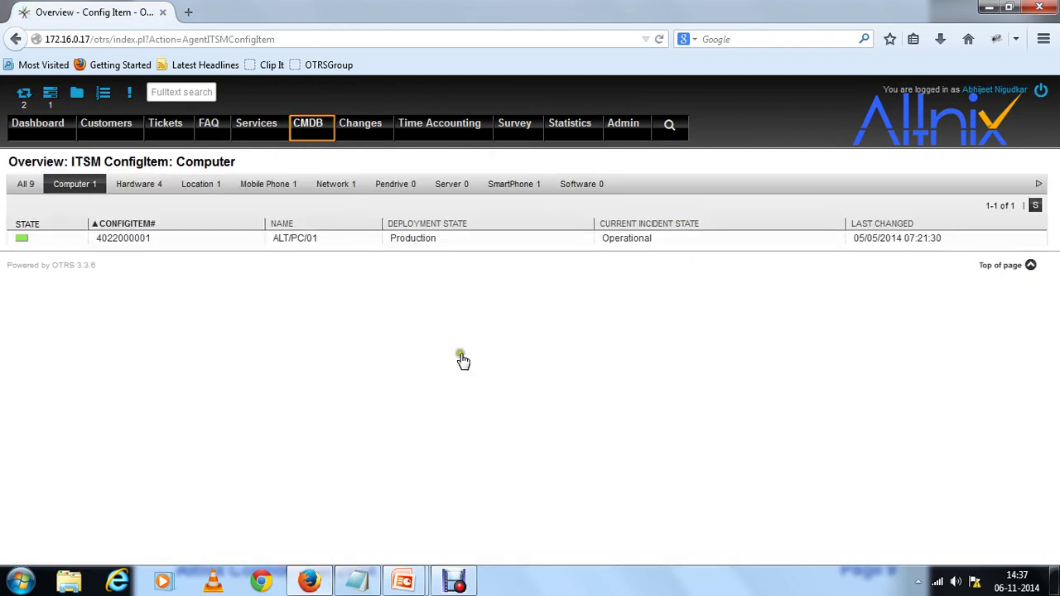
{"action": "left_click", "coordinate": [515, 183]}
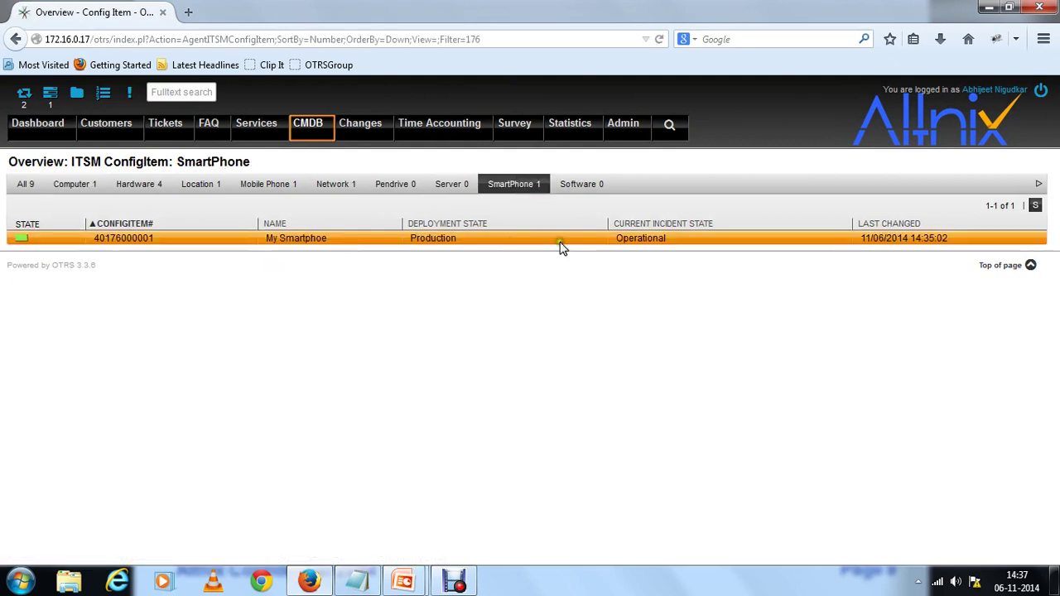
{"action": "left_click", "coordinate": [451, 270]}
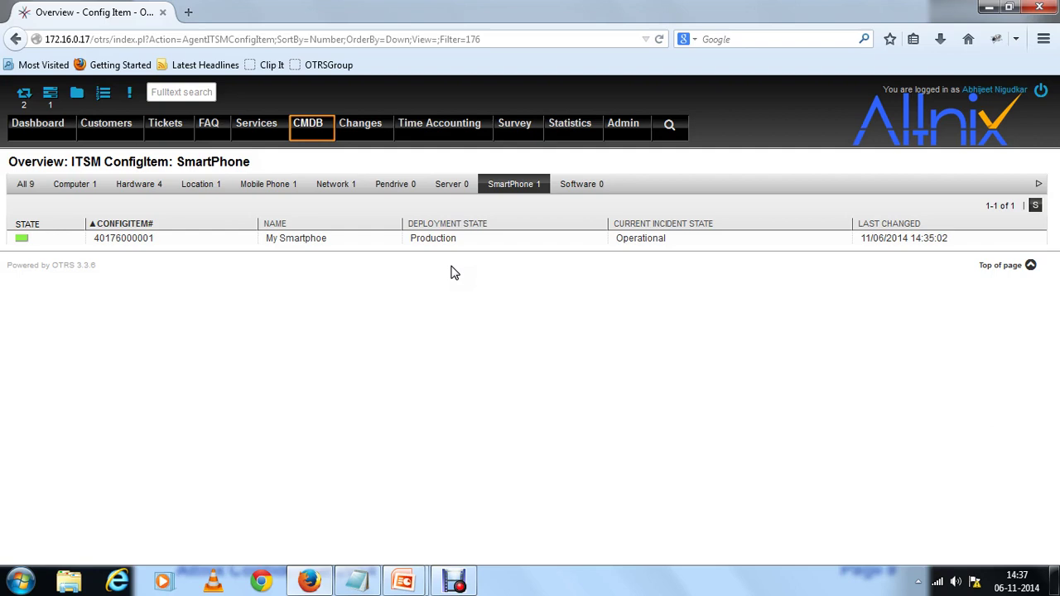
{"action": "left_click", "coordinate": [49, 124]}
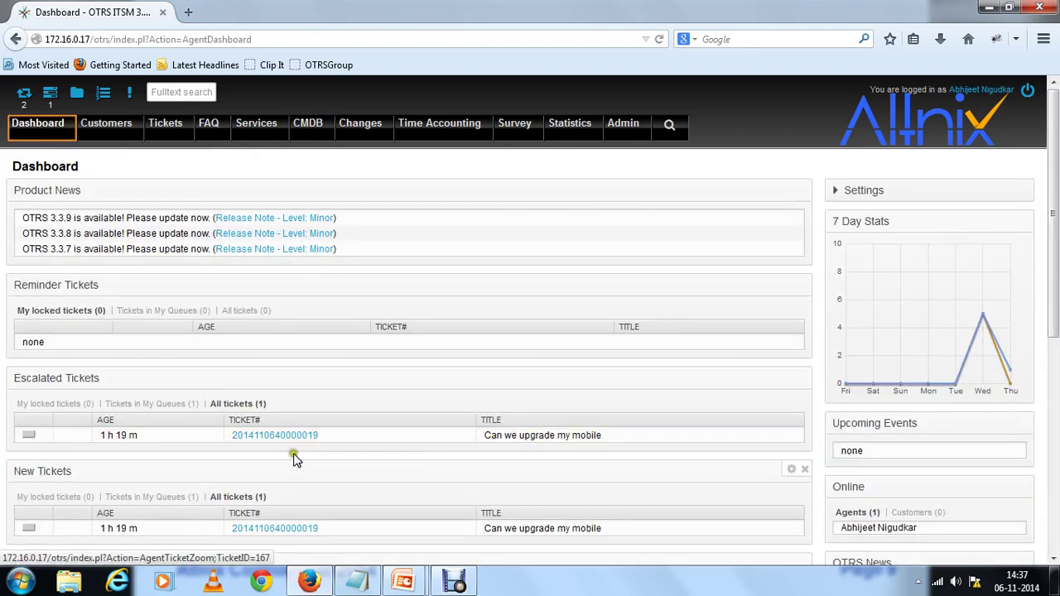
{"action": "left_click", "coordinate": [276, 530]}
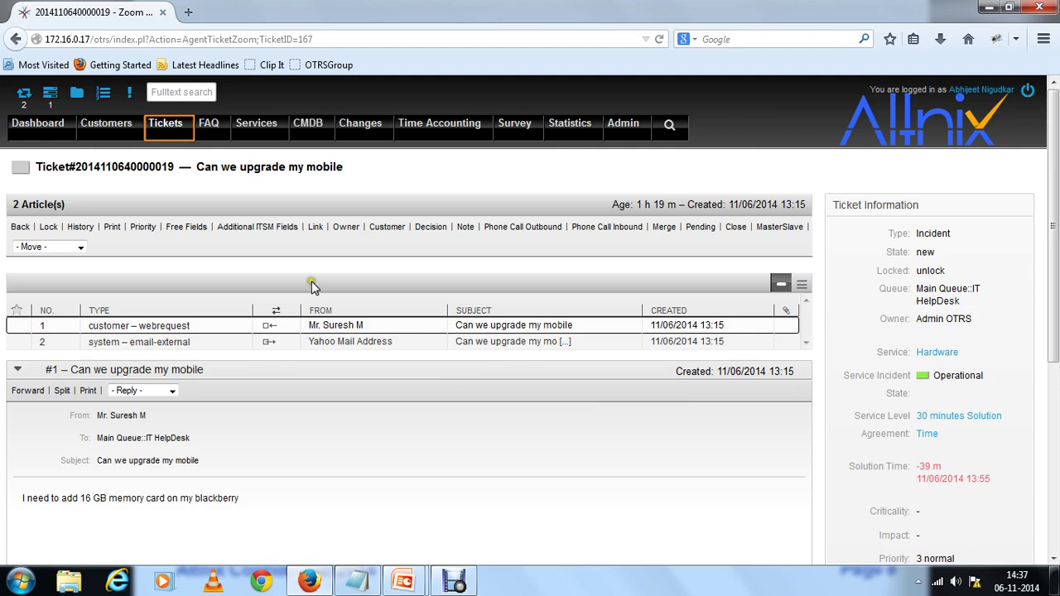
{"action": "left_click", "coordinate": [316, 232]}
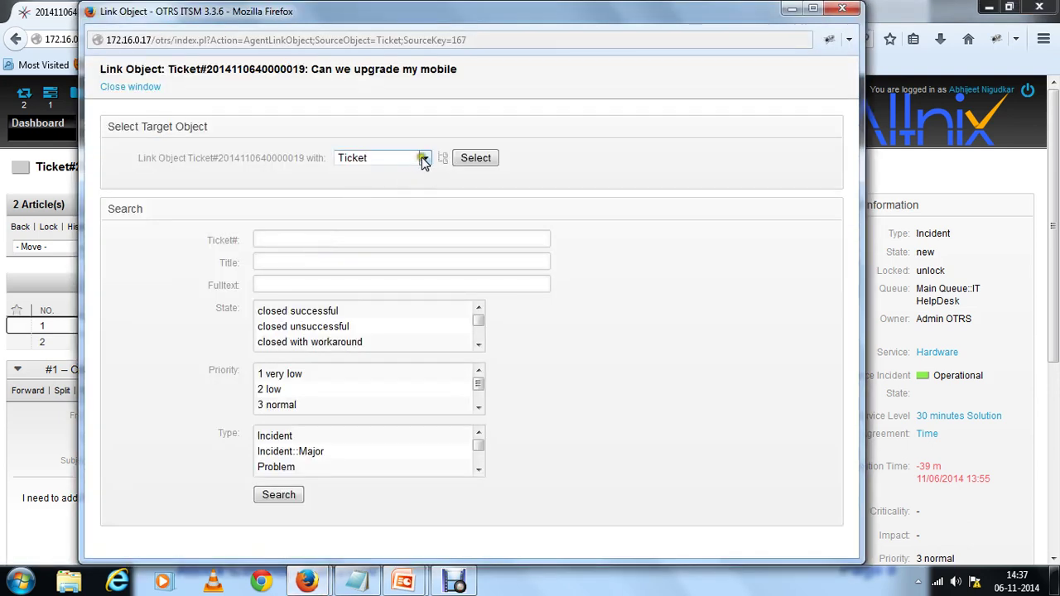
{"action": "left_click", "coordinate": [425, 158]}
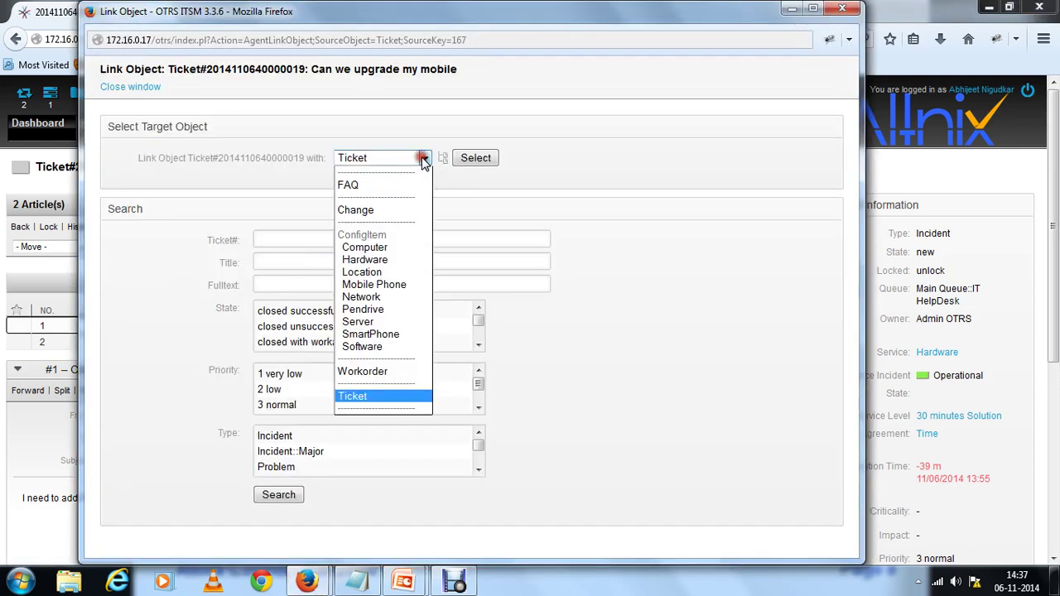
{"action": "left_click", "coordinate": [370, 334]}
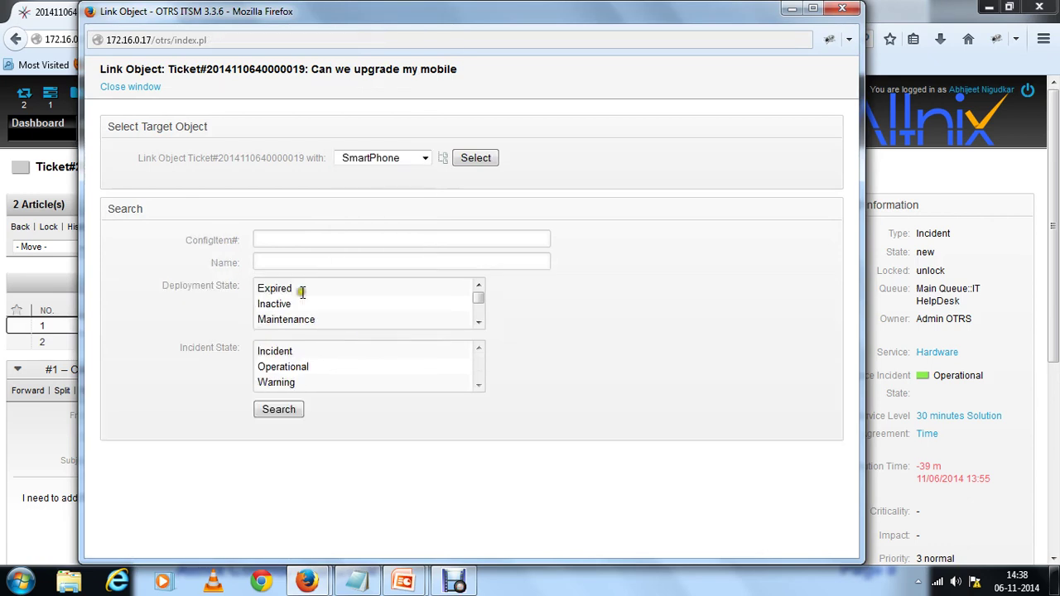
{"action": "left_click", "coordinate": [313, 238]}
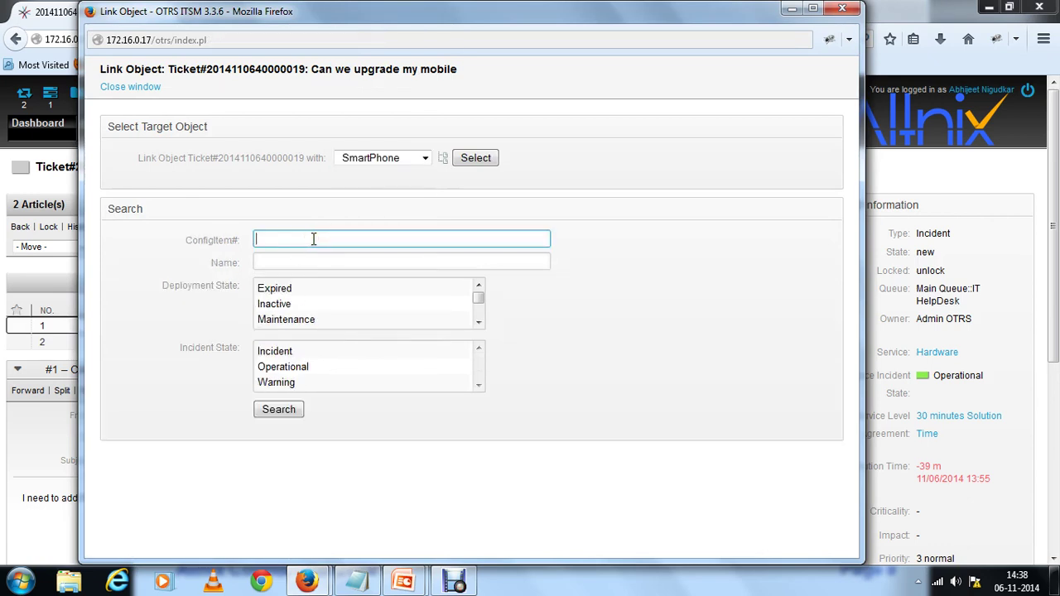
{"action": "left_click", "coordinate": [842, 8]}
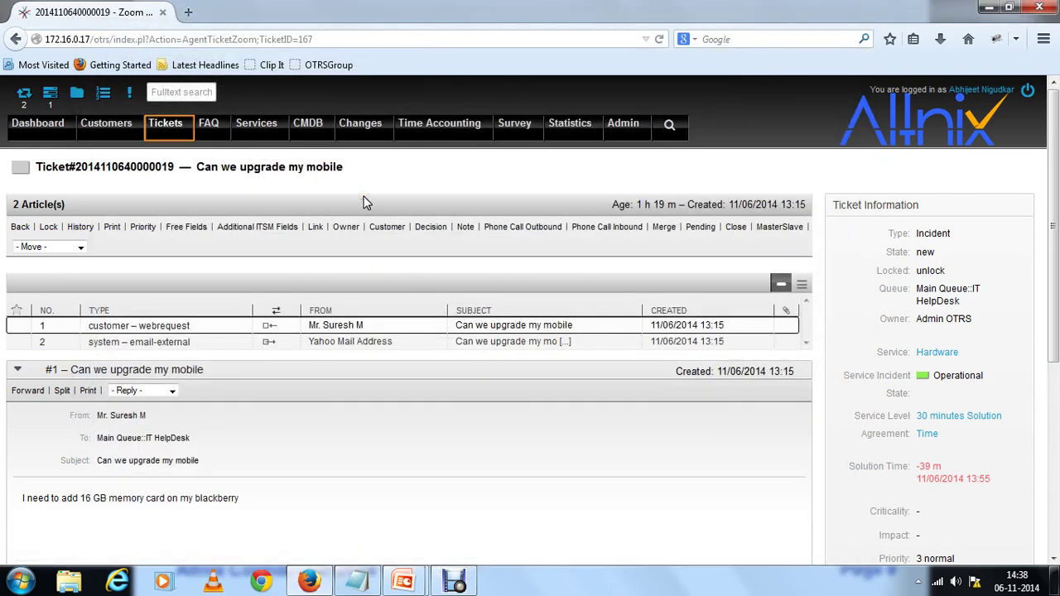
Open the My Smartphoe config item from the CMDB overview and copy its configuration item number
{"action": "mouse_move", "coordinate": [312, 126]}
{"action": "left_click", "coordinate": [311, 152]}
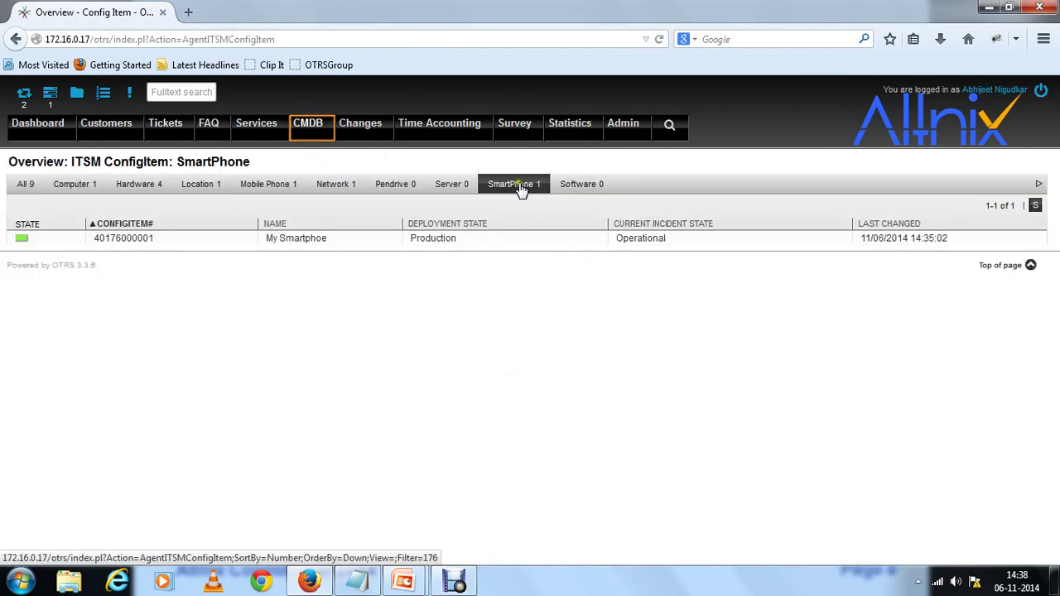
{"action": "left_click", "coordinate": [137, 238]}
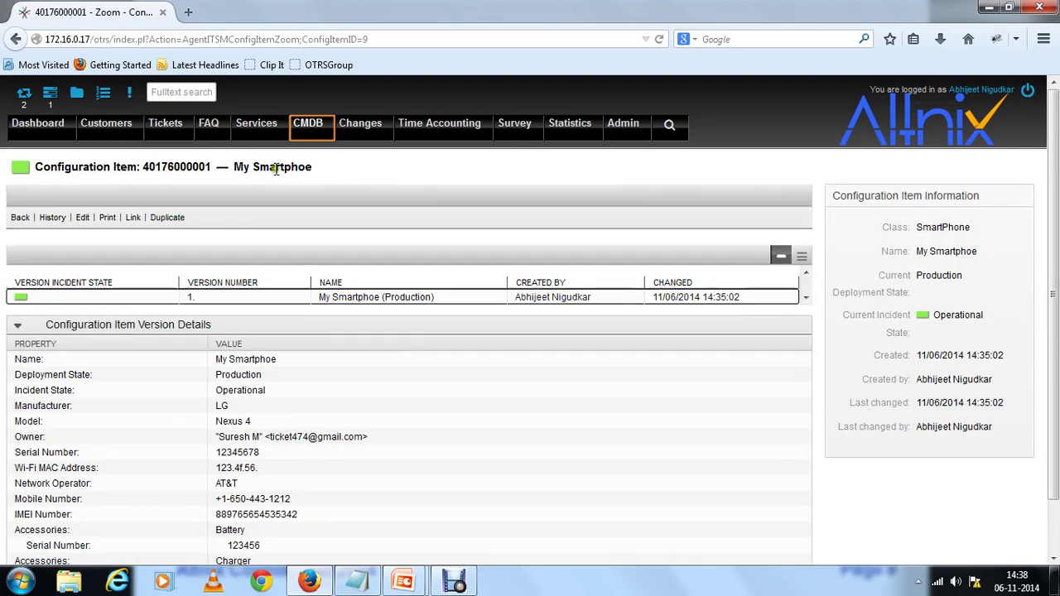
{"action": "left_click_drag", "start_coordinate": [142, 165], "coordinate": [213, 166]}
{"action": "key", "text": "ctrl+c"}
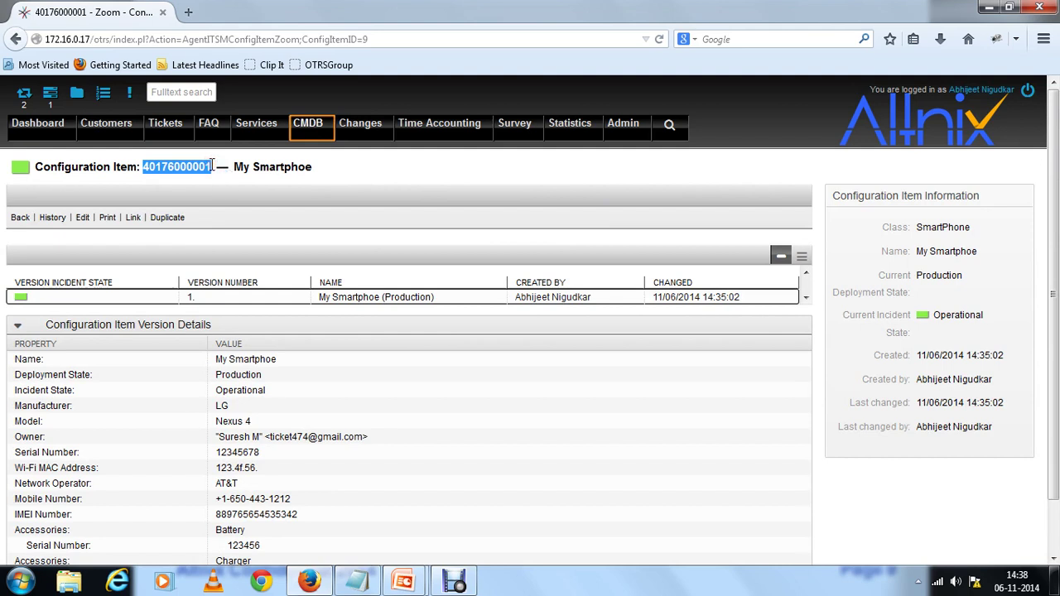
Start linking the ticket "Can we upgrade my mobile" to another object, with SmartPhone as the target object class
{"action": "mouse_move", "coordinate": [323, 129]}
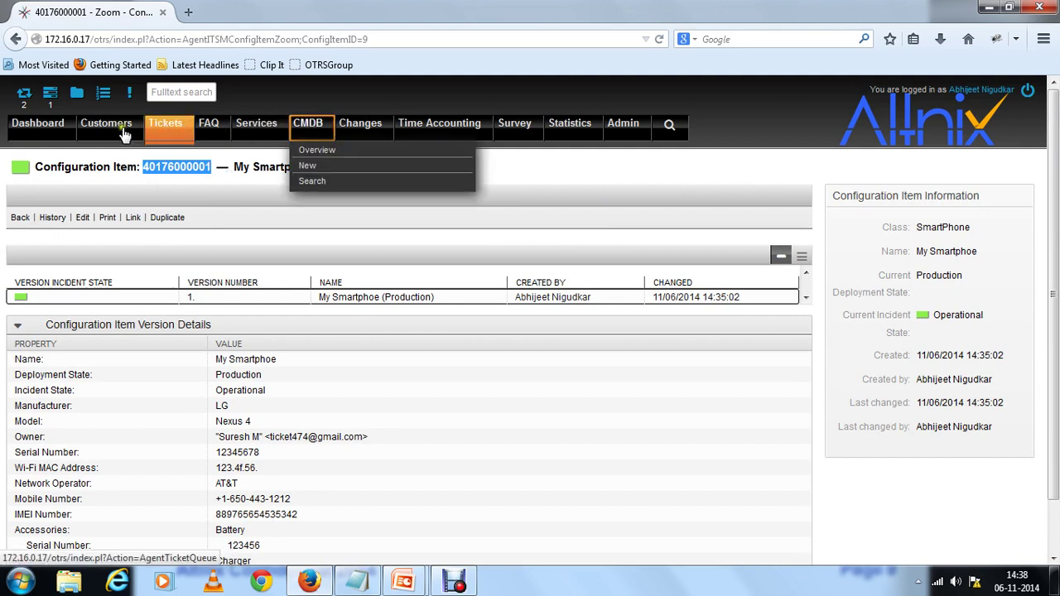
{"action": "left_click", "coordinate": [56, 125]}
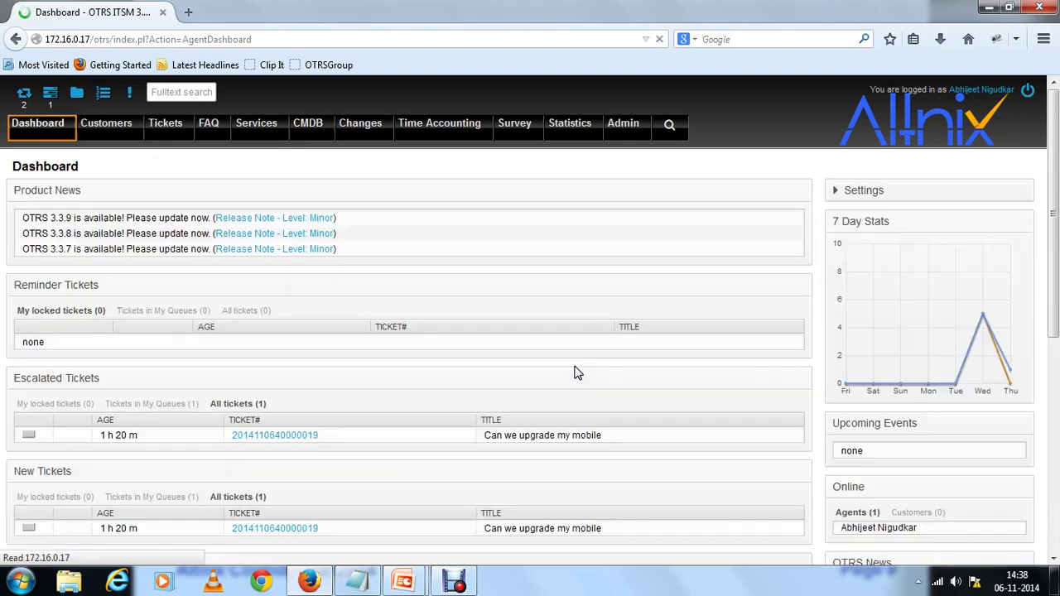
{"action": "left_click", "coordinate": [282, 436]}
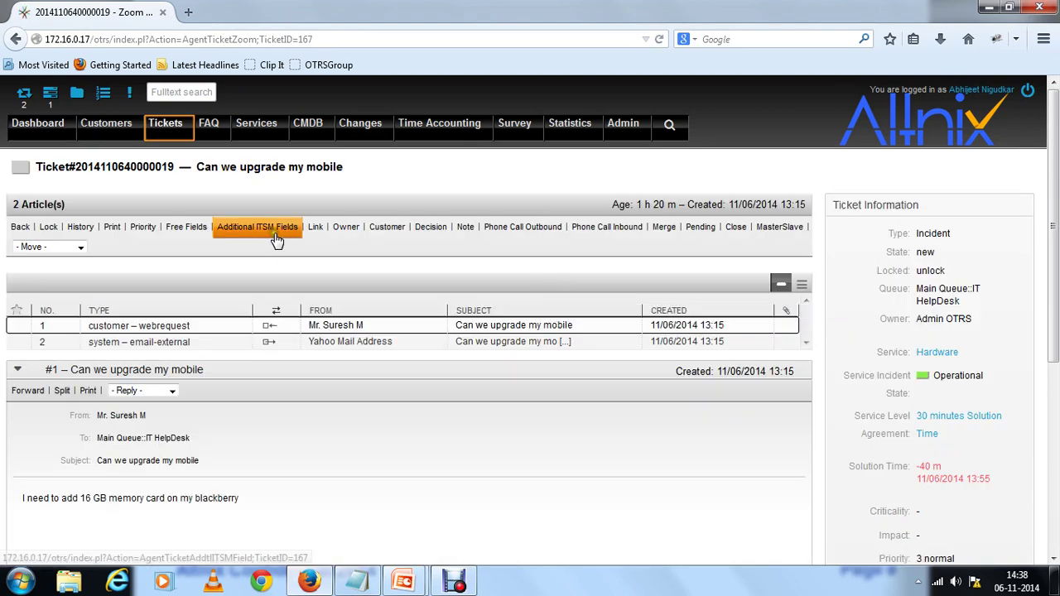
{"action": "left_click", "coordinate": [314, 227]}
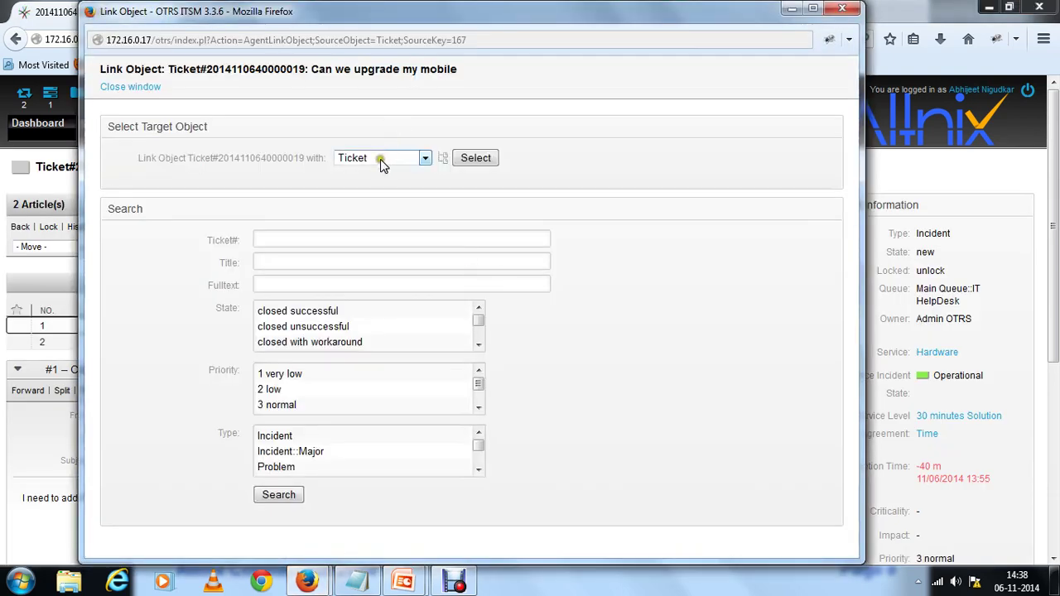
{"action": "left_click", "coordinate": [380, 159]}
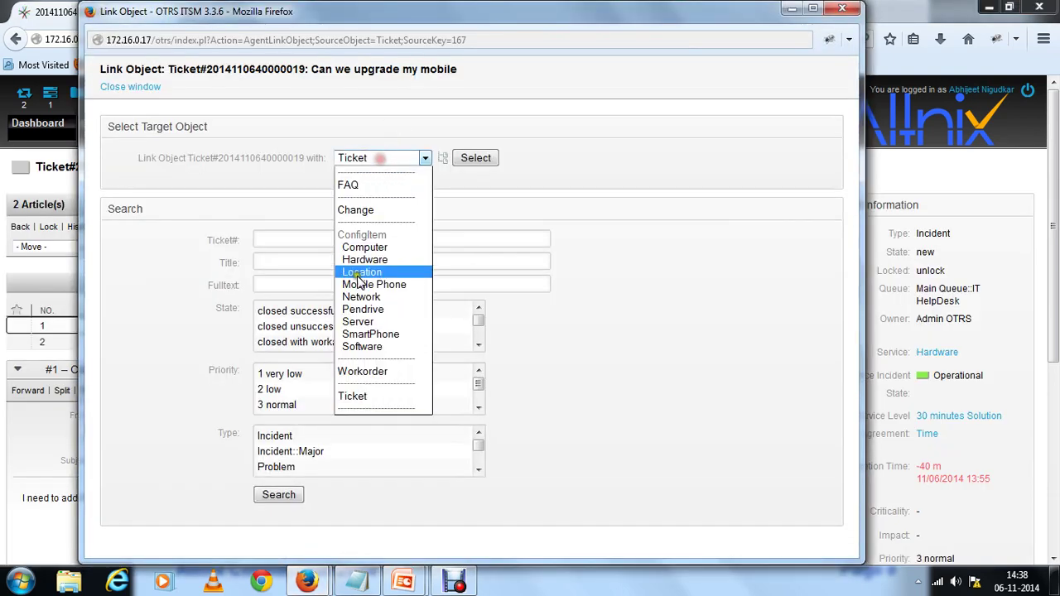
{"action": "left_click", "coordinate": [362, 336]}
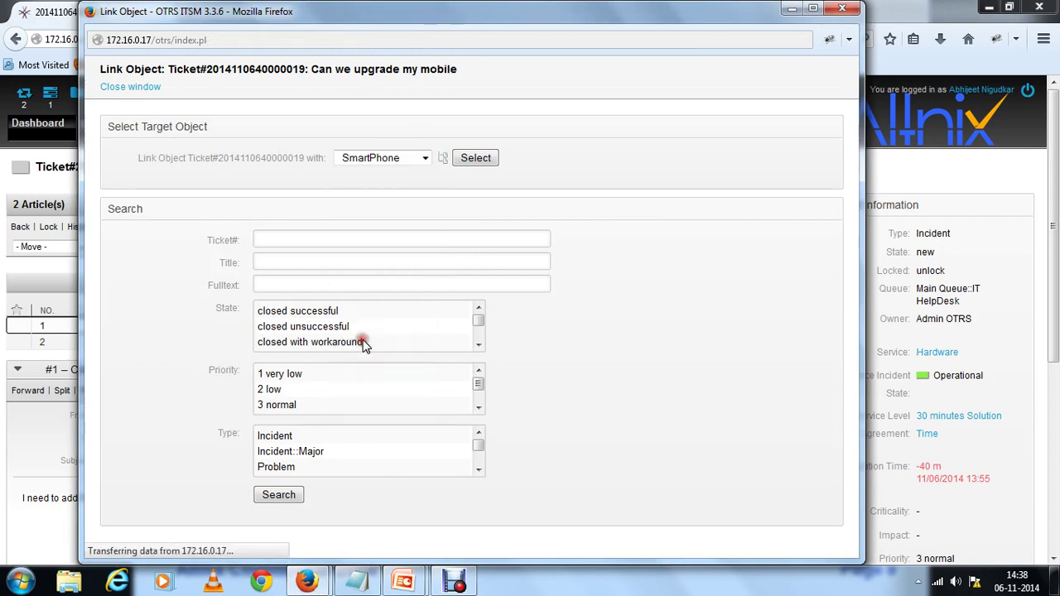
Search for the smartphone by its copied config item number, with deployment state Production and incident state Operational
{"action": "left_click", "coordinate": [370, 238]}
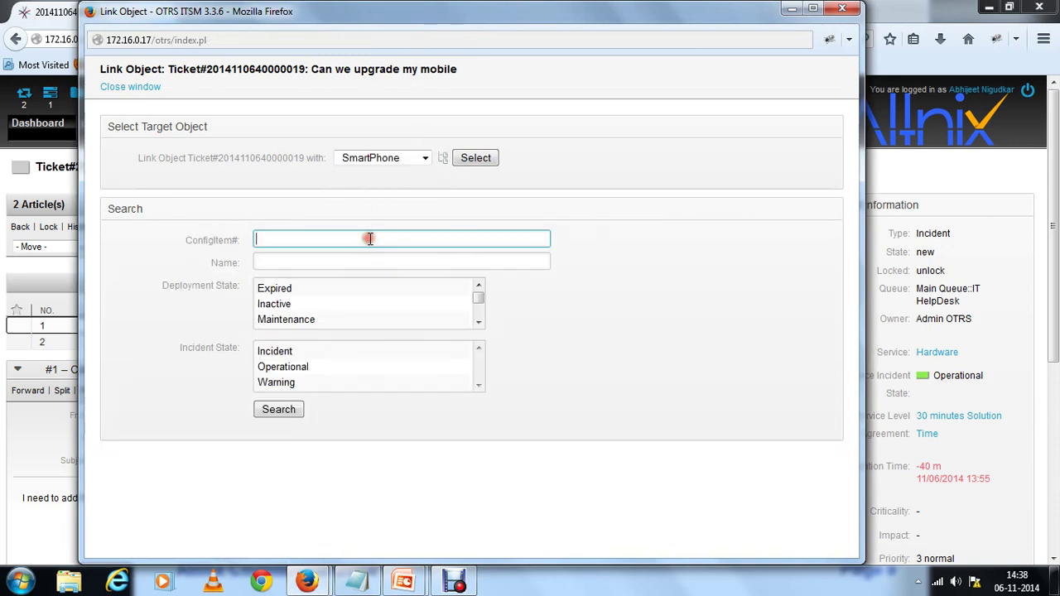
{"action": "key", "text": "ctrl+v"}
{"action": "left_click", "coordinate": [478, 312]}
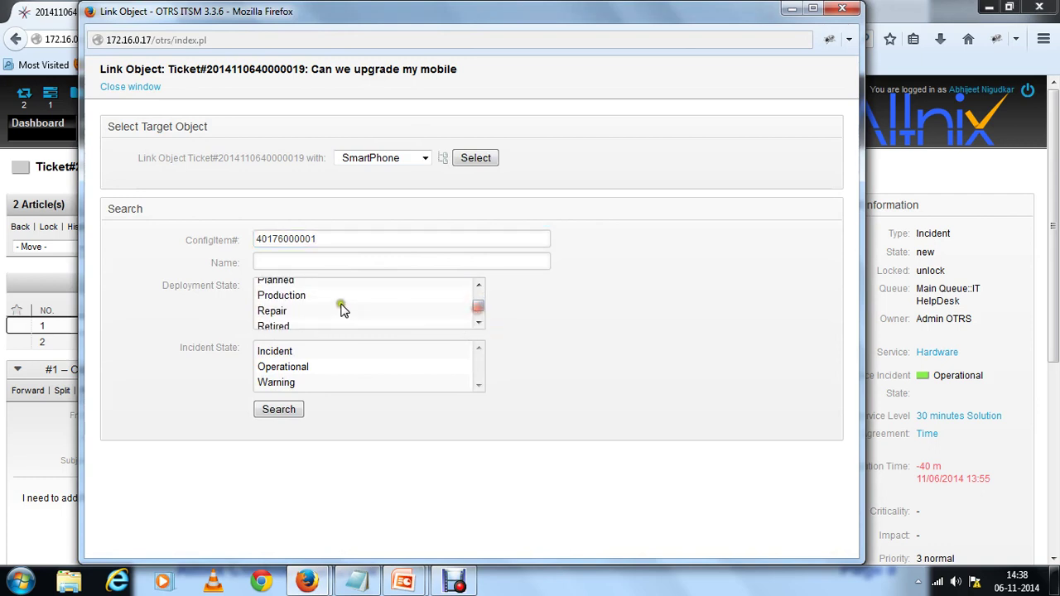
{"action": "left_click", "coordinate": [326, 298]}
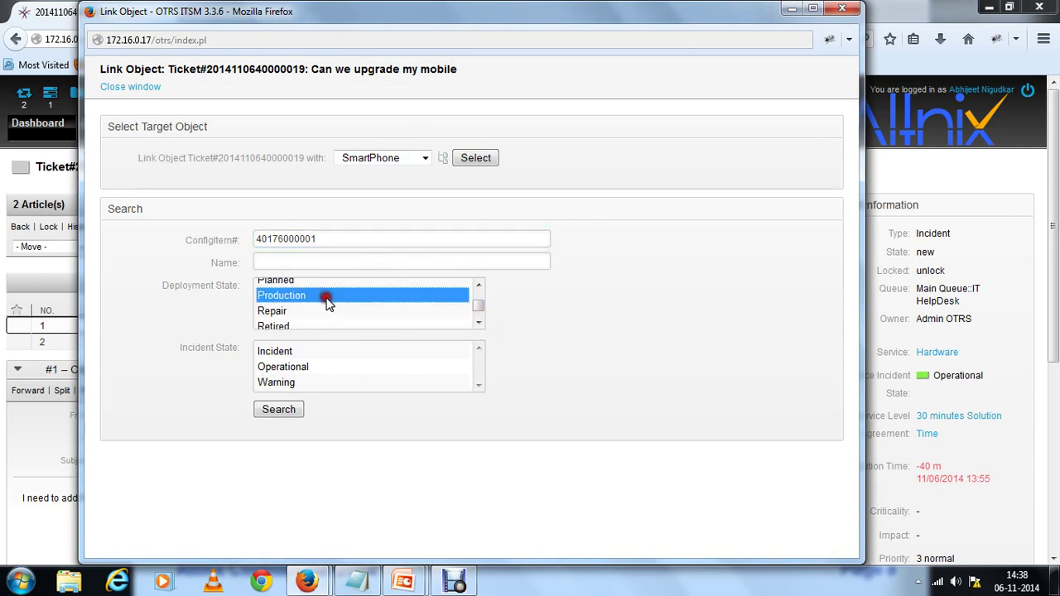
{"action": "left_click", "coordinate": [285, 353]}
{"action": "left_click", "coordinate": [296, 367]}
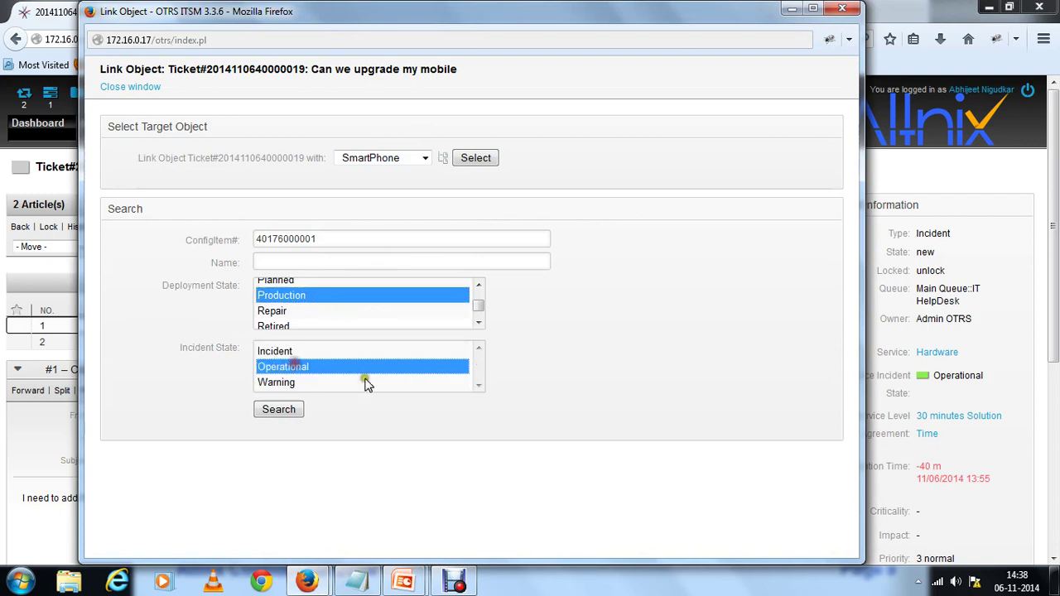
{"action": "left_click", "coordinate": [286, 411]}
{"action": "left_click", "coordinate": [350, 238]}
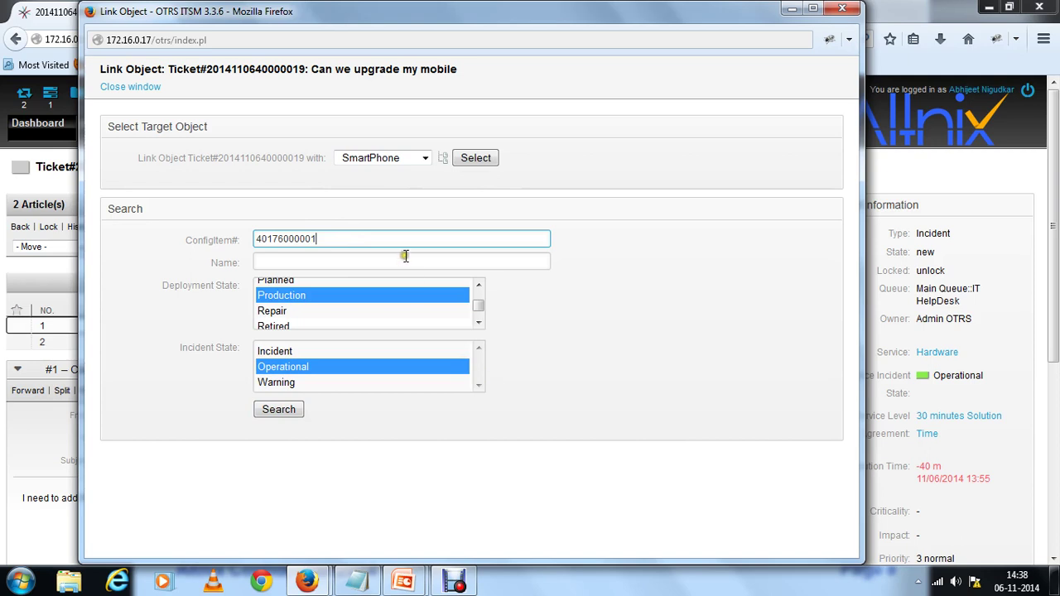
{"action": "left_click", "coordinate": [488, 162]}
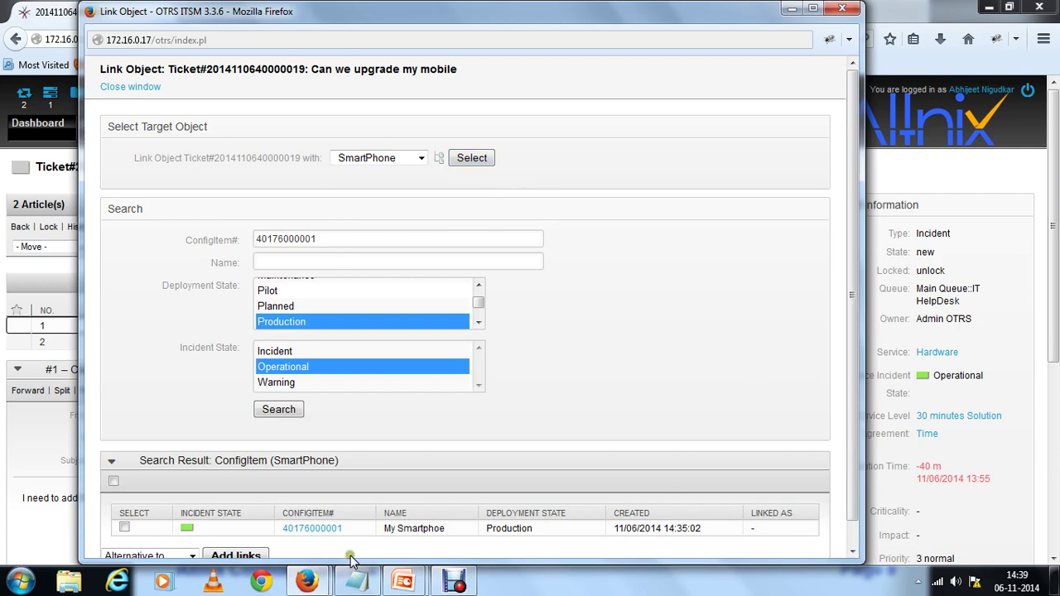
Link the My Smartphoe config item to the ticket with the relation "Depends on" and close the link window
{"action": "left_click", "coordinate": [855, 534]}
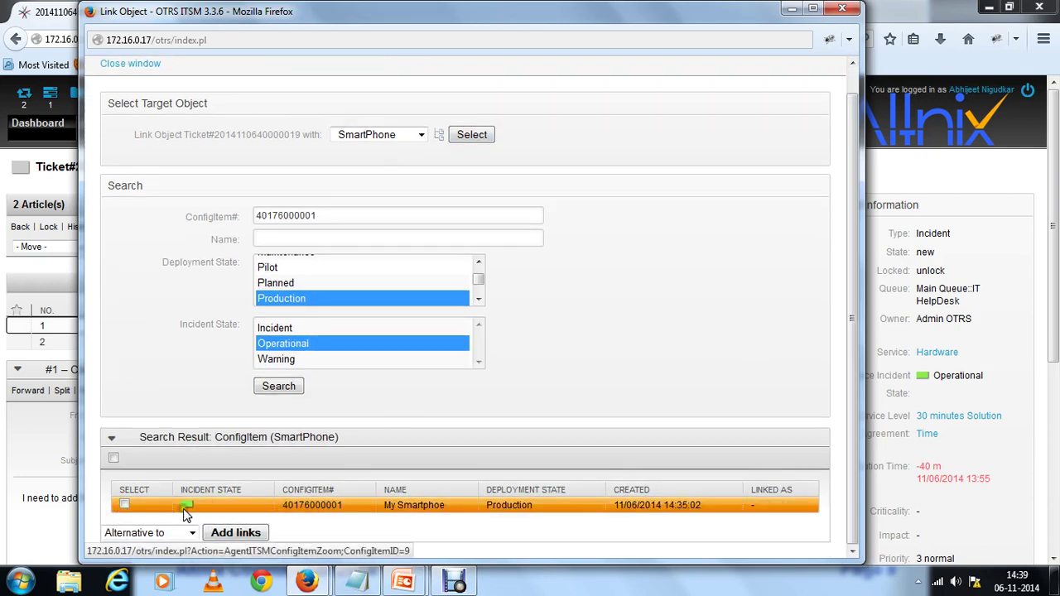
{"action": "left_click", "coordinate": [125, 505]}
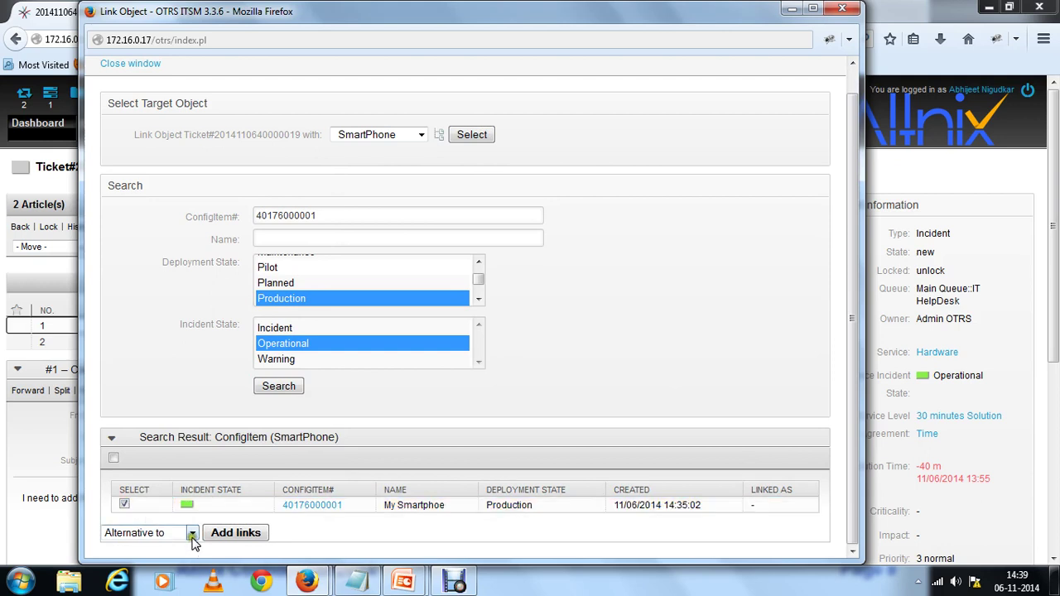
{"action": "left_click", "coordinate": [192, 534]}
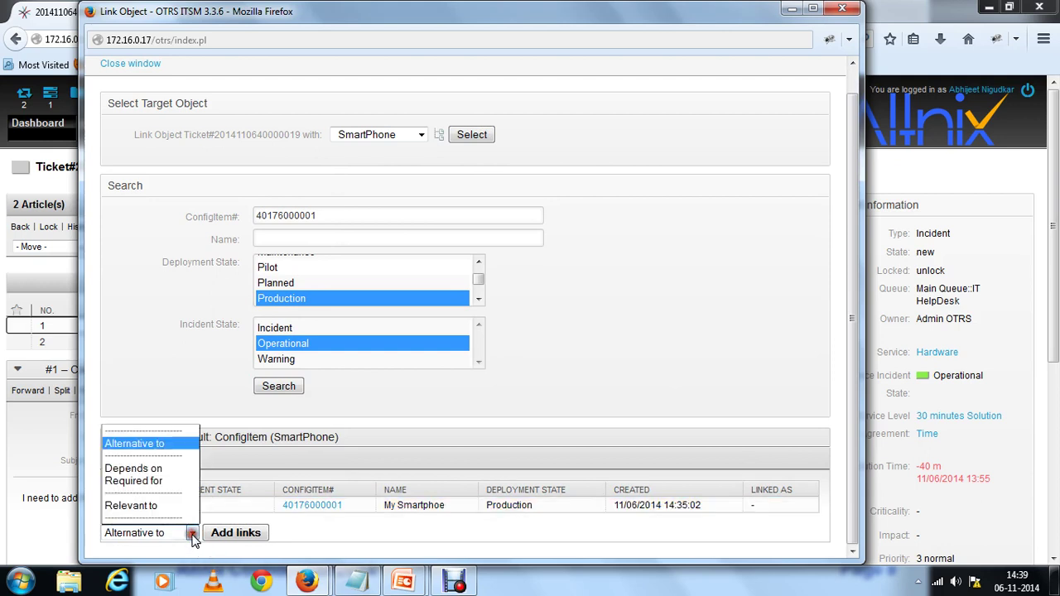
{"action": "left_click", "coordinate": [145, 481]}
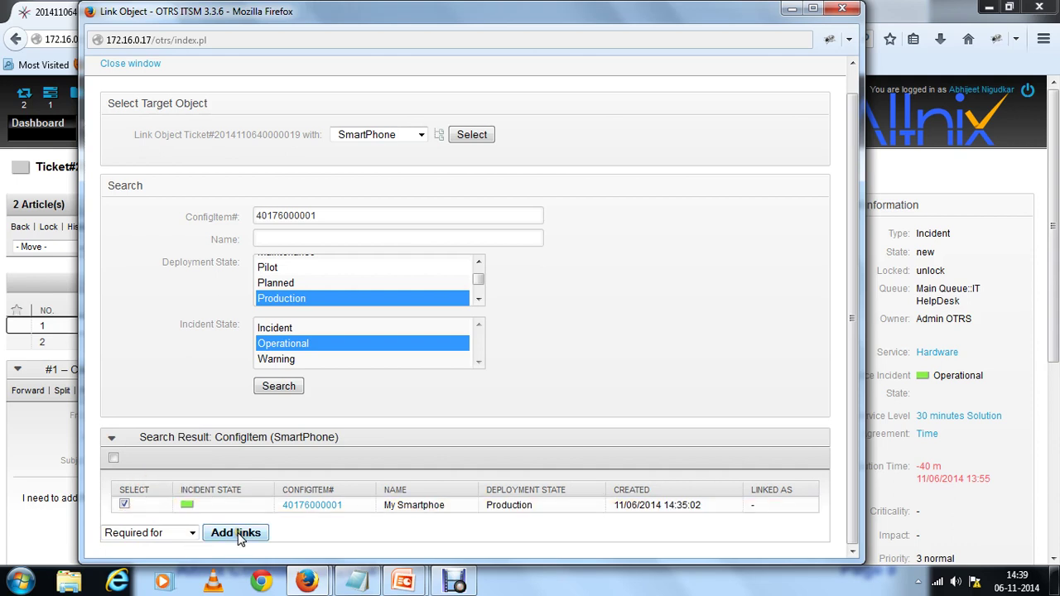
{"action": "left_click", "coordinate": [170, 532]}
{"action": "left_click", "coordinate": [153, 466]}
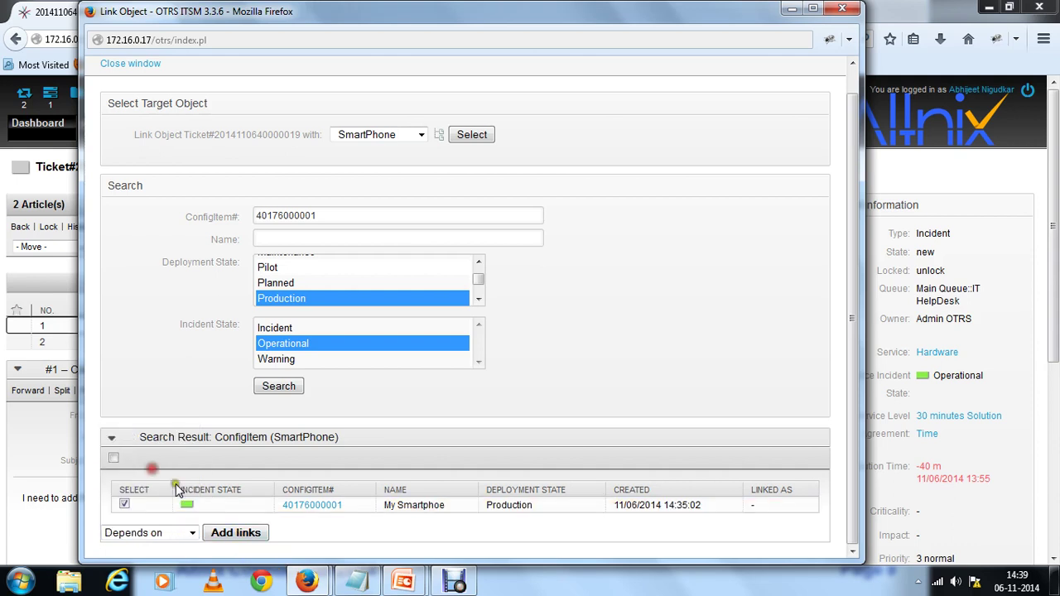
{"action": "left_click", "coordinate": [238, 534]}
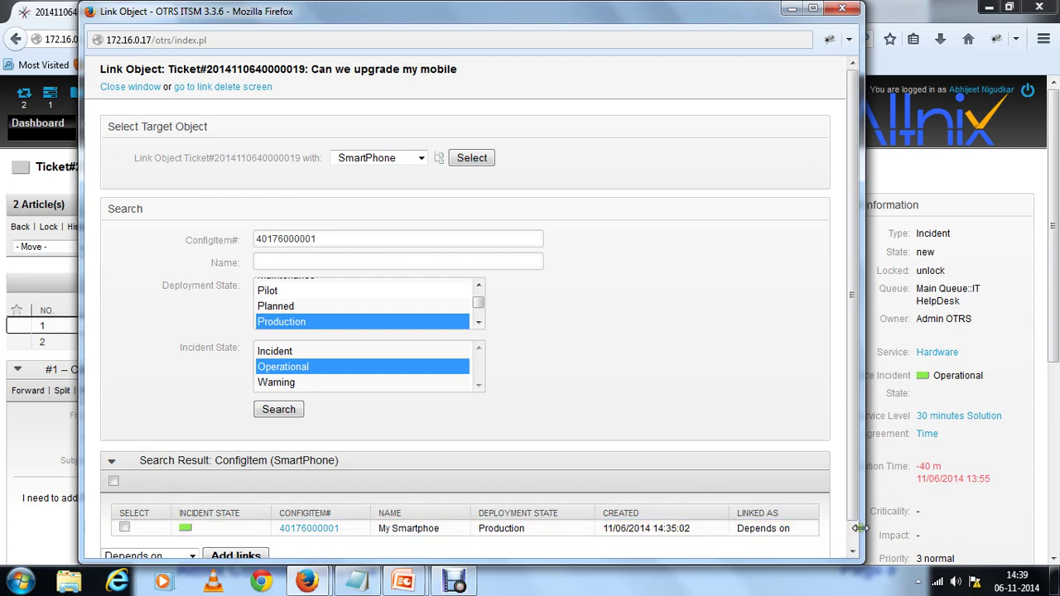
{"action": "scroll", "coordinate": [850, 534], "scroll_direction": "down", "scroll_amount": 1}
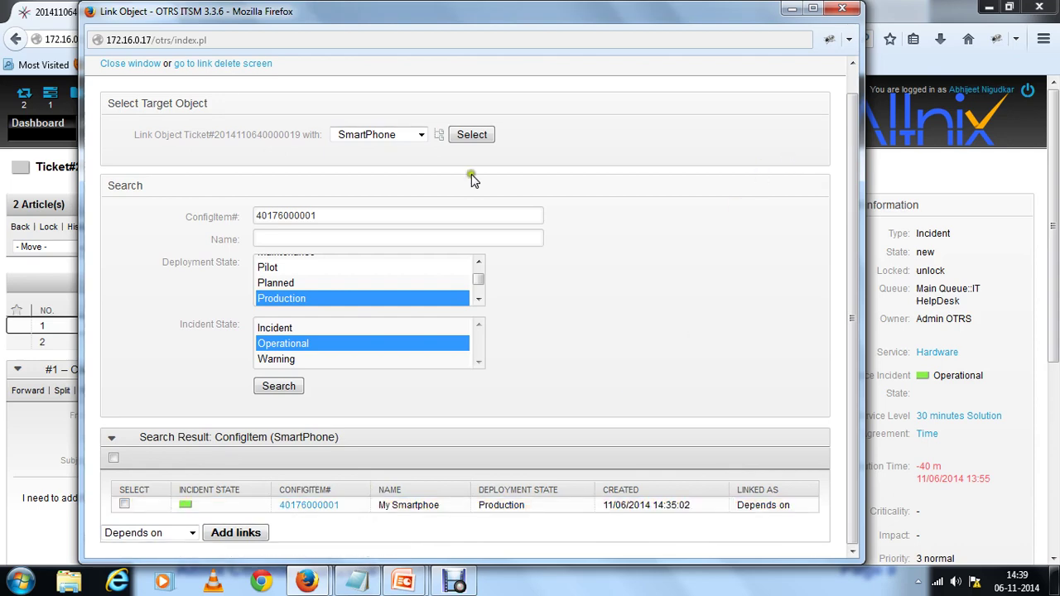
{"action": "left_click", "coordinate": [141, 64]}
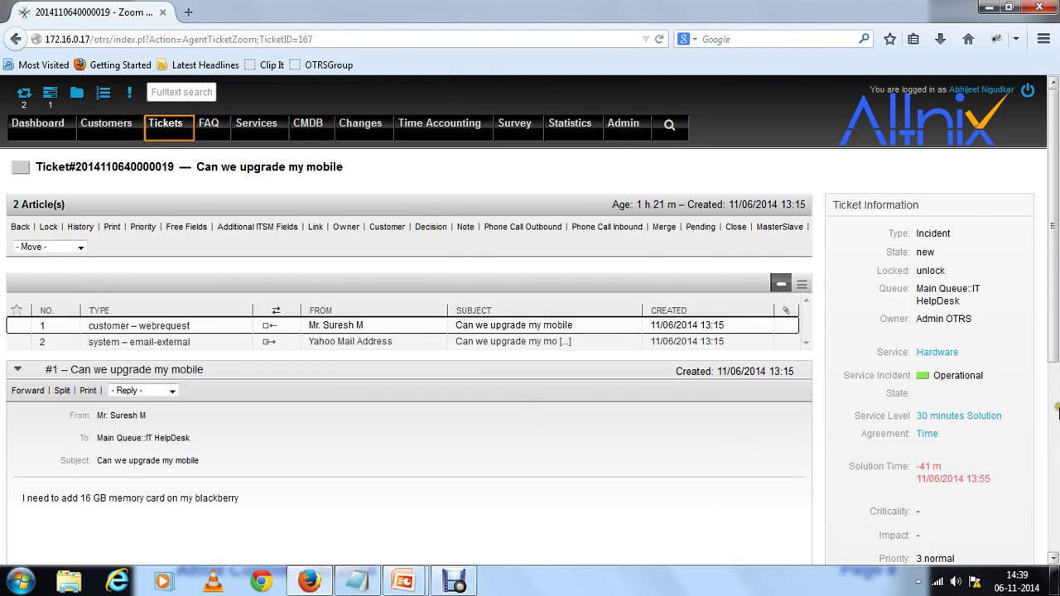
Check the ticket's linked SmartPhone config item, open it in a new browser tab, and examine its version details and linked ticket
{"action": "scroll", "coordinate": [1054, 418], "scroll_direction": "down", "scroll_amount": 5}
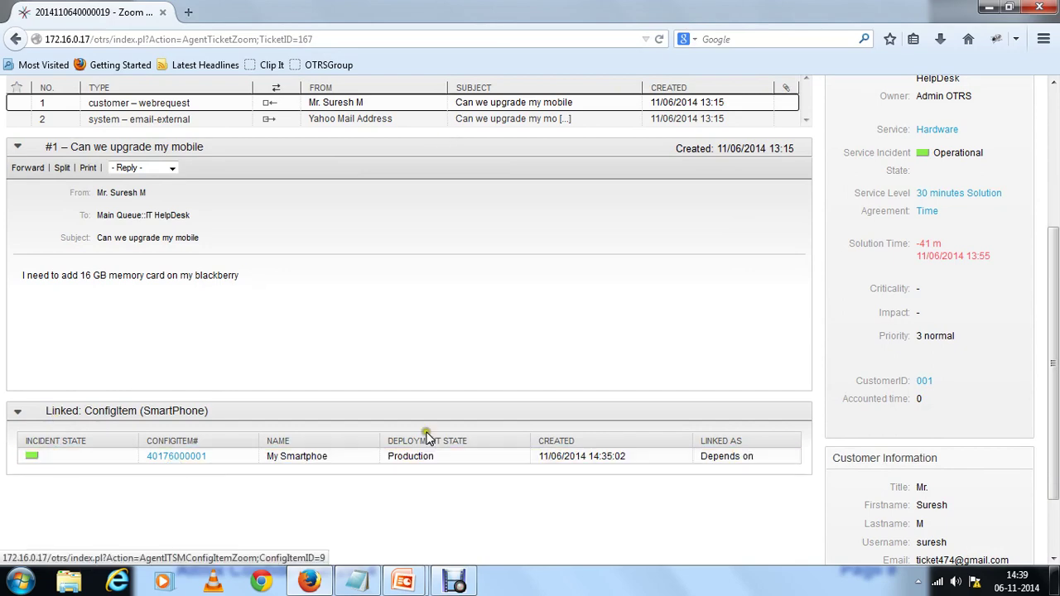
{"action": "mouse_move", "coordinate": [1051, 428]}
{"action": "left_mouse_down"}
{"action": "mouse_move", "coordinate": [1055, 211]}
{"action": "mouse_move", "coordinate": [1055, 414]}
{"action": "left_mouse_up"}
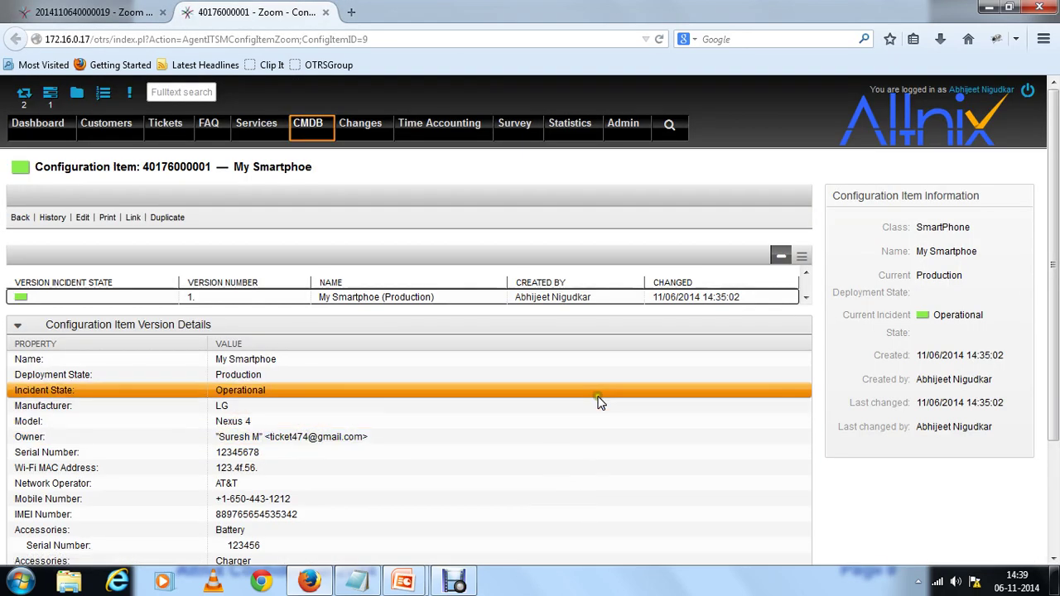
{"action": "left_click", "coordinate": [1054, 311]}
{"action": "left_click_drag", "start_coordinate": [1054, 310], "coordinate": [1054, 426]}
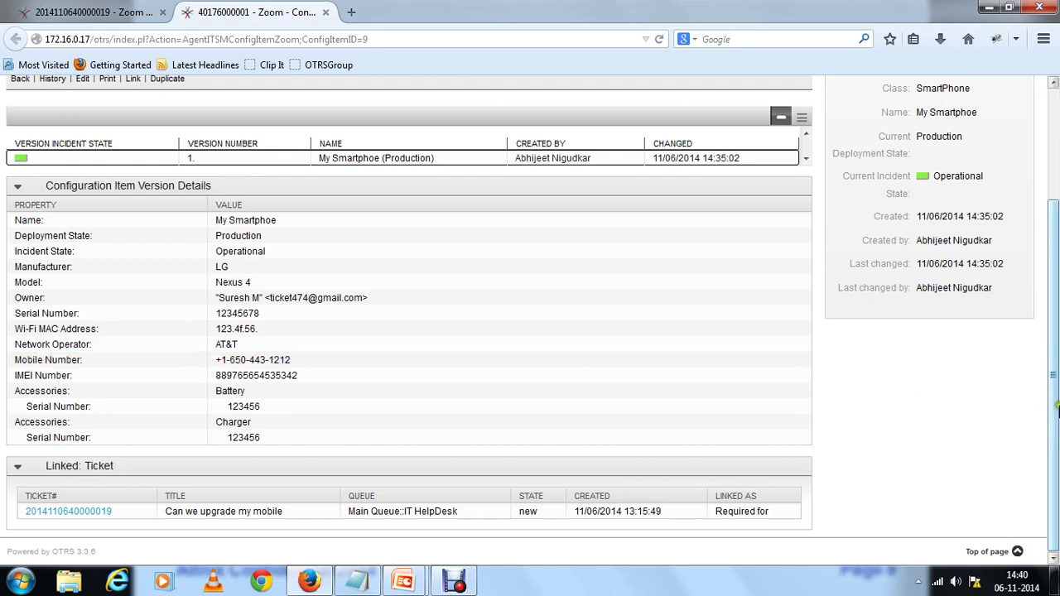
{"action": "left_click_drag", "start_coordinate": [1052, 409], "coordinate": [1043, 178]}
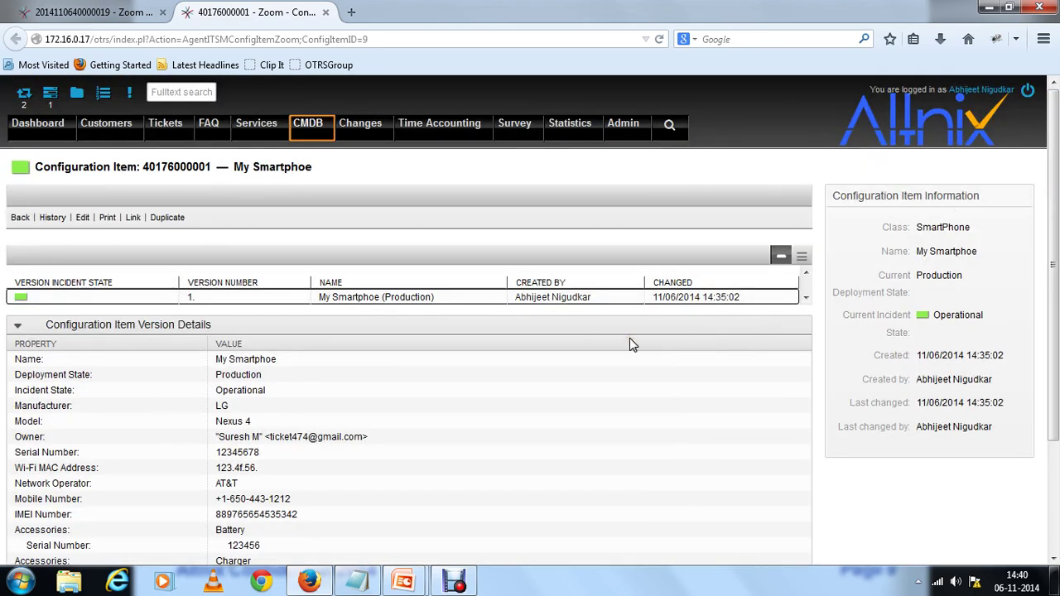